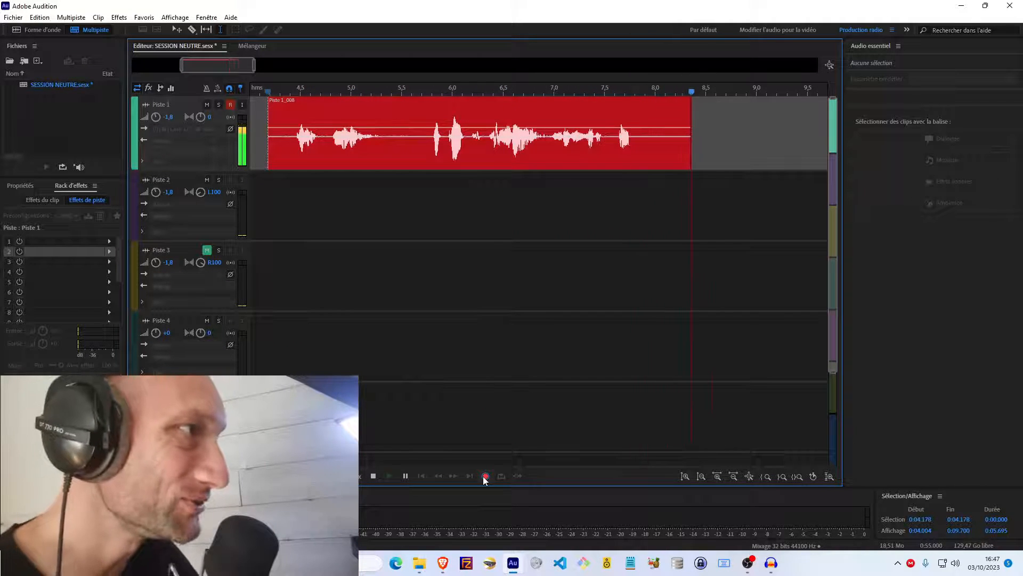
# Step: Stop the recording, open the Piste 1 clip in the waveform editor and delete its opening from 4.178 to about 5.768 s
pyautogui.press('space')
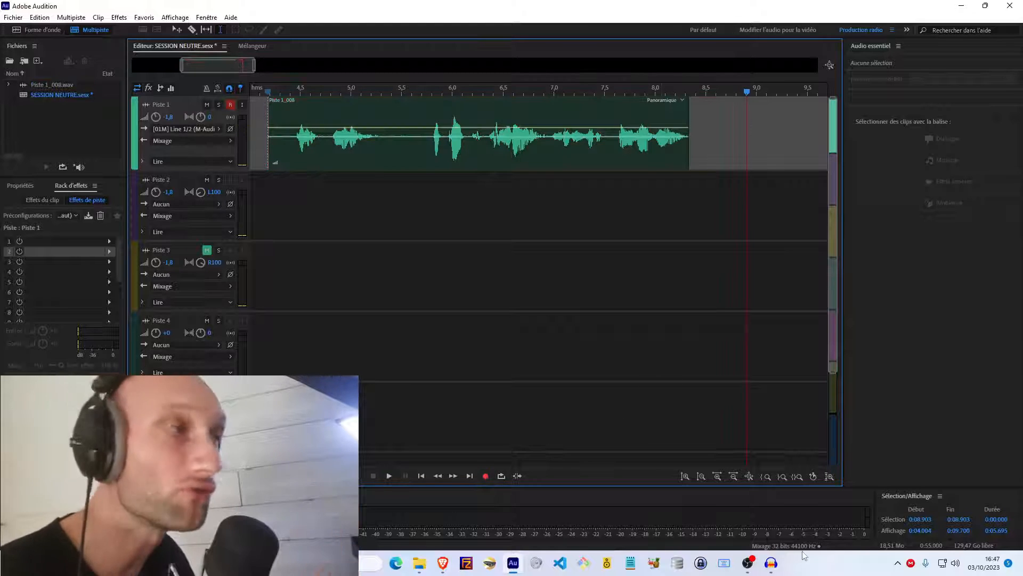
pyautogui.doubleClick(432, 142)
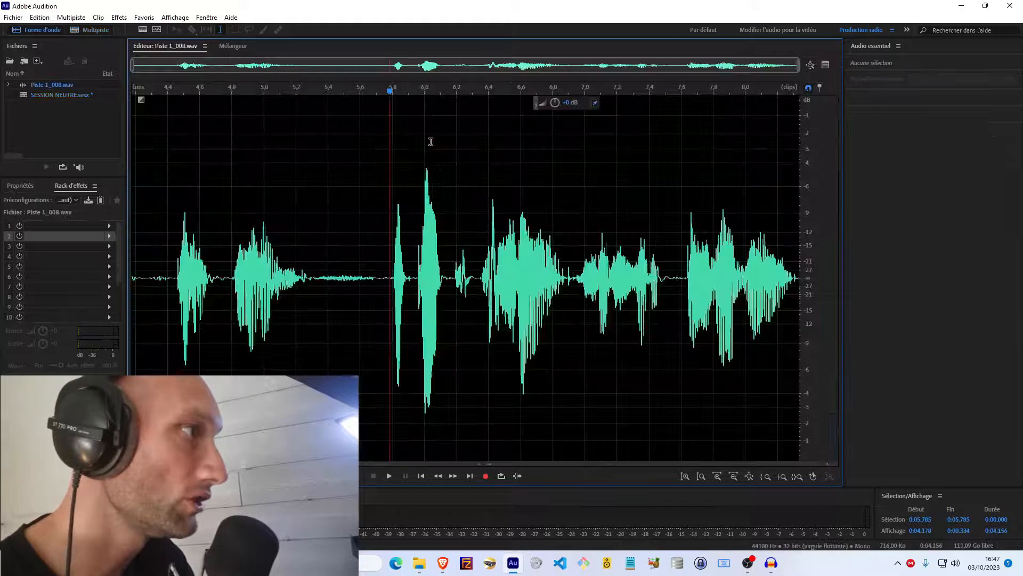
pyautogui.moveTo(387, 265); pyautogui.dragTo(1, 276)
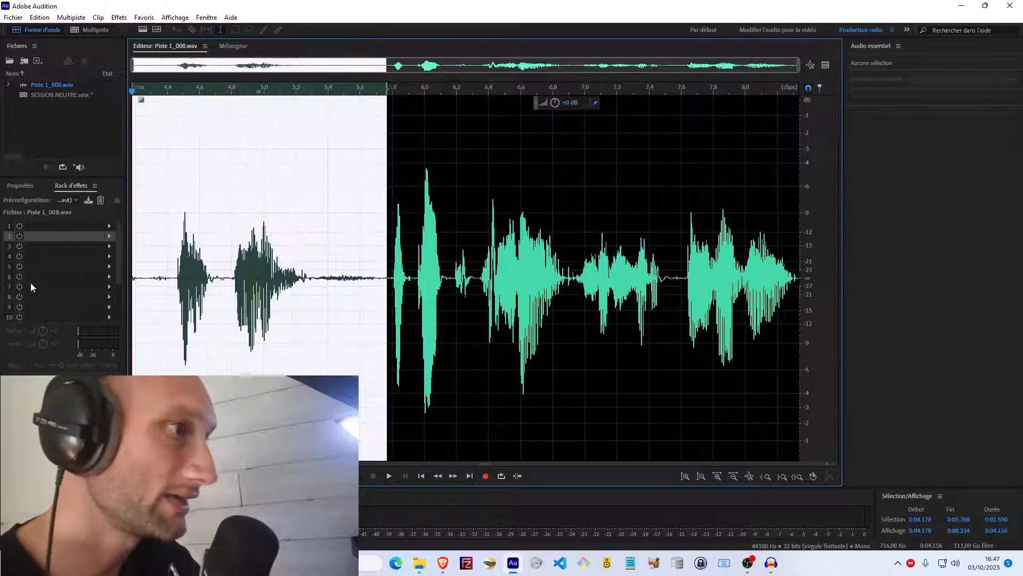
pyautogui.press('Delete')
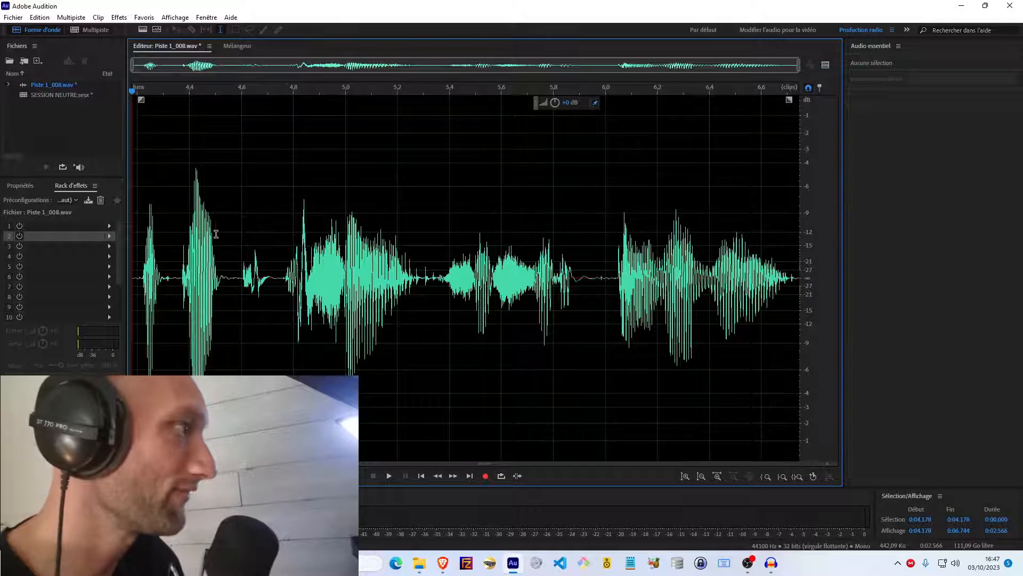
# Step: Apply the saved voice-processing favourite to the whole recording, and slightly lower the volume from 4.200 s to its end
pyautogui.hotkey('ctrl', 'a')
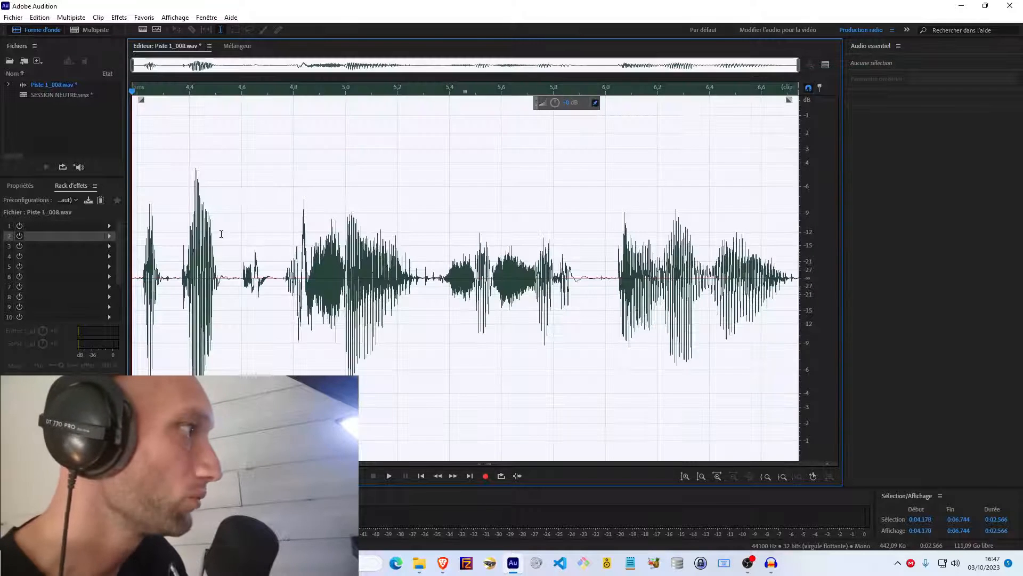
pyautogui.click(172, 18)
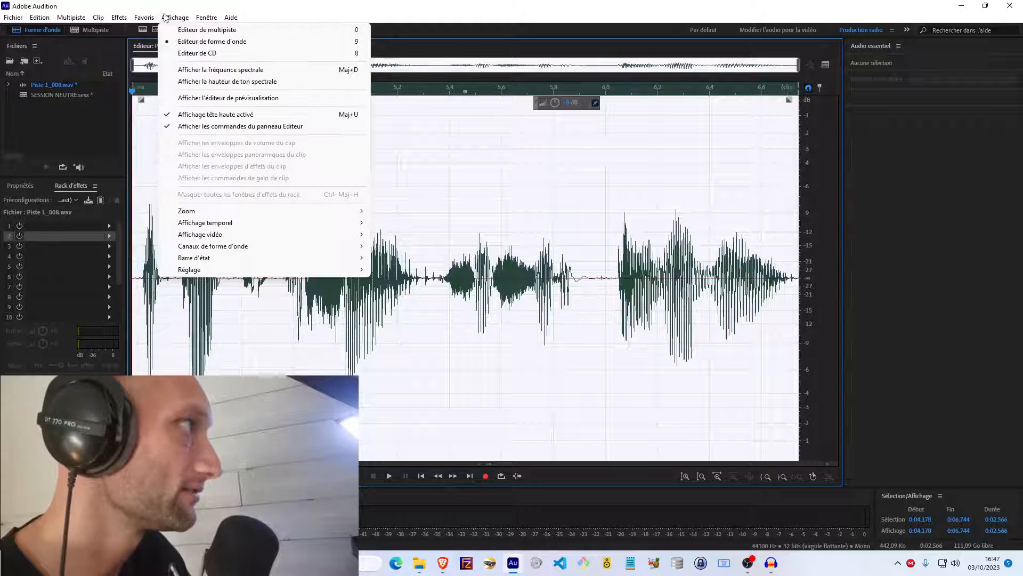
pyautogui.moveTo(144, 18)
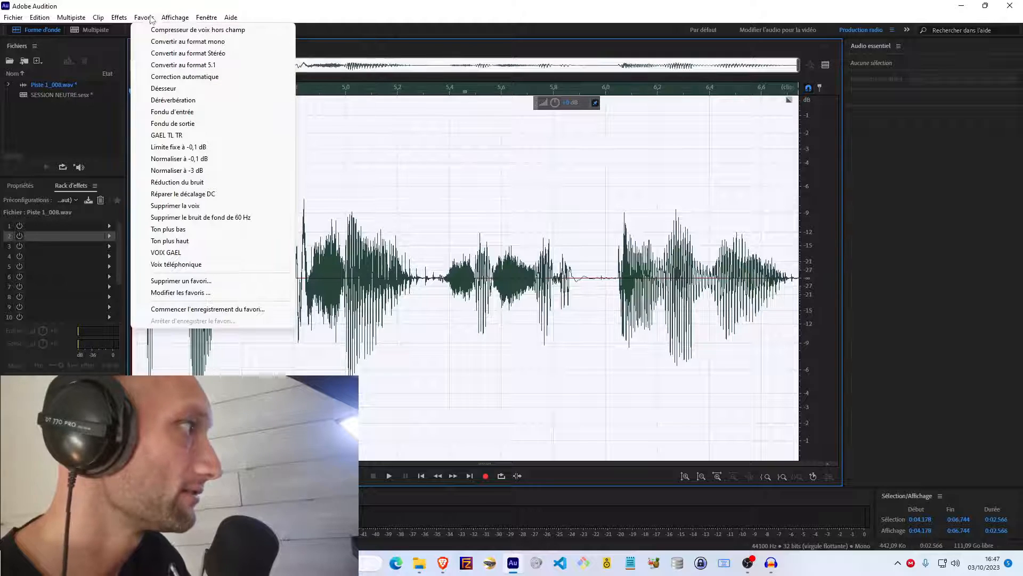
pyautogui.click(194, 126)
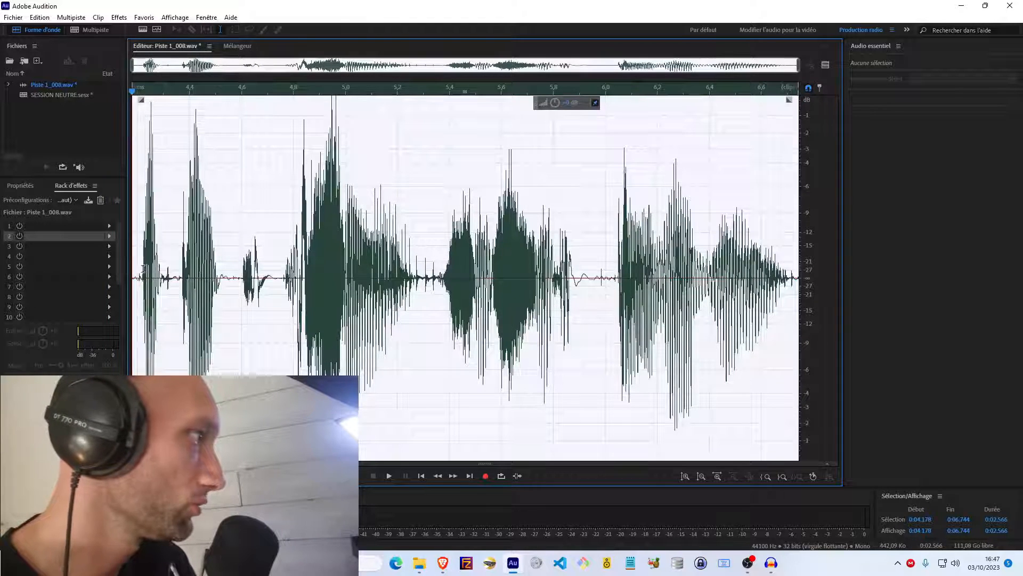
pyautogui.moveTo(138, 268); pyautogui.dragTo(802, 259)
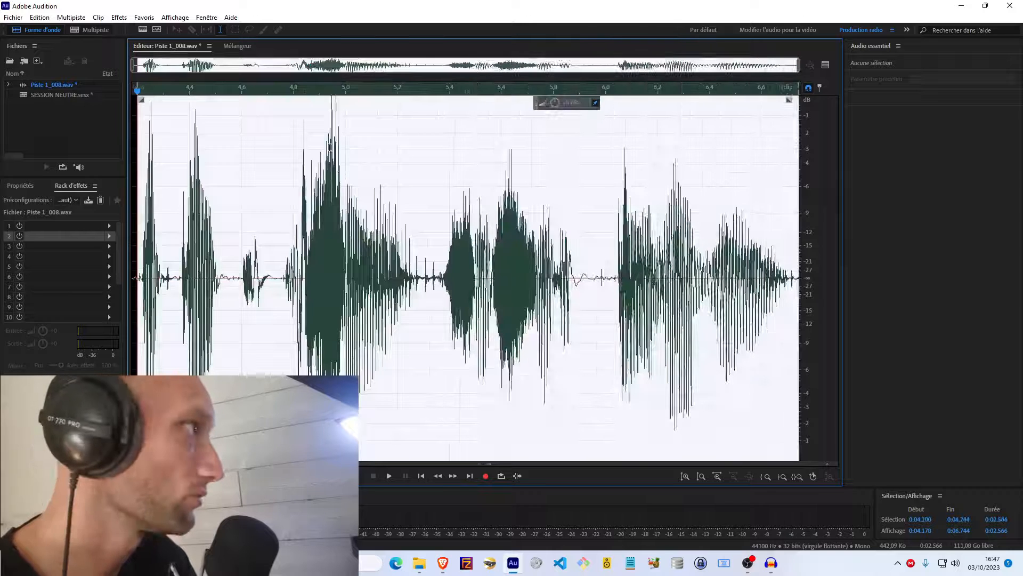
pyautogui.moveTo(557, 106); pyautogui.dragTo(559, 120)
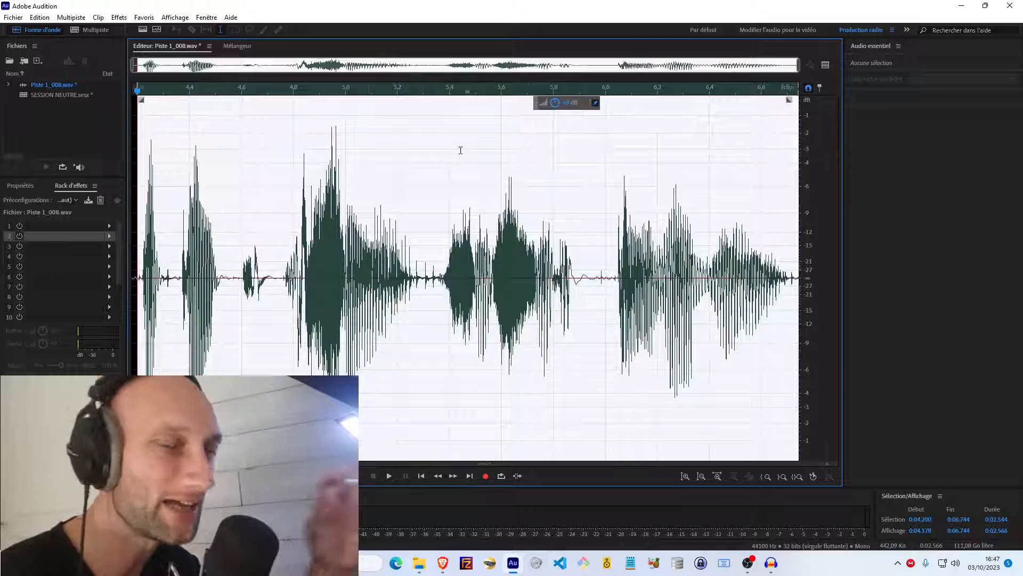
# Step: Lower the volume of the first two loud words separately, at about 4.20–4.30 s and 4.36–4.53 s
pyautogui.click(145, 276)
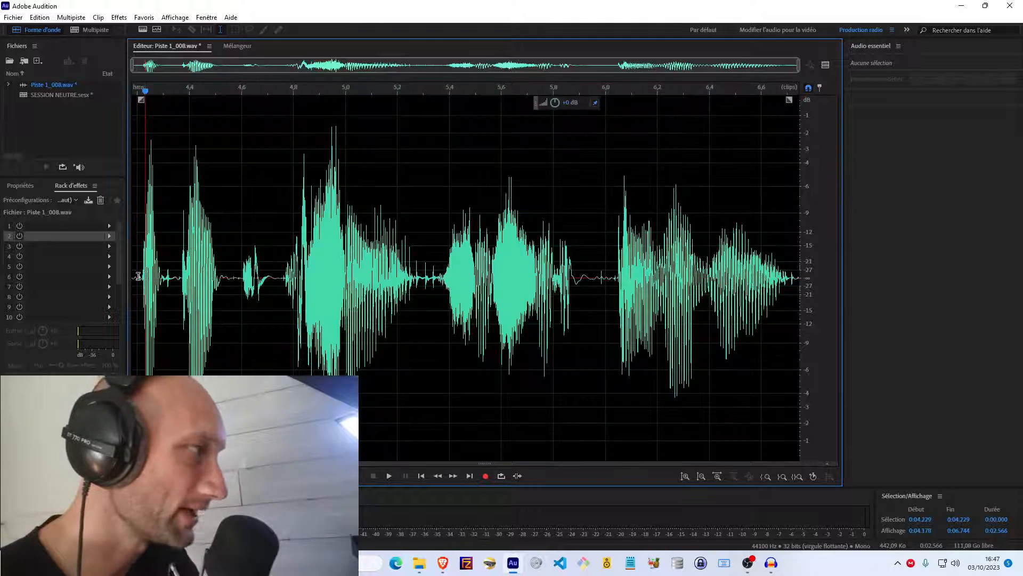
pyautogui.moveTo(138, 276); pyautogui.dragTo(163, 325)
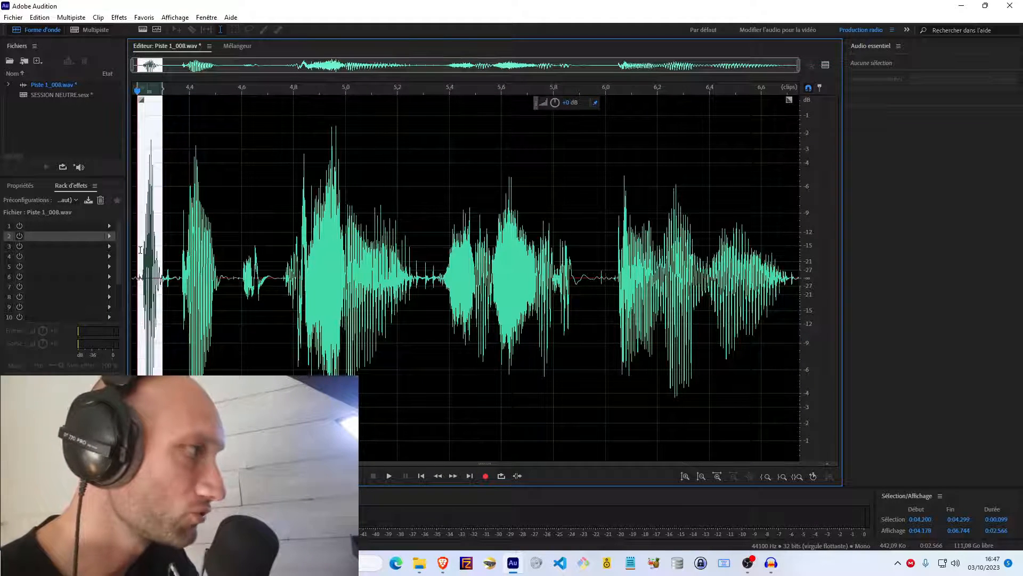
pyautogui.moveTo(556, 105); pyautogui.dragTo(552, 122)
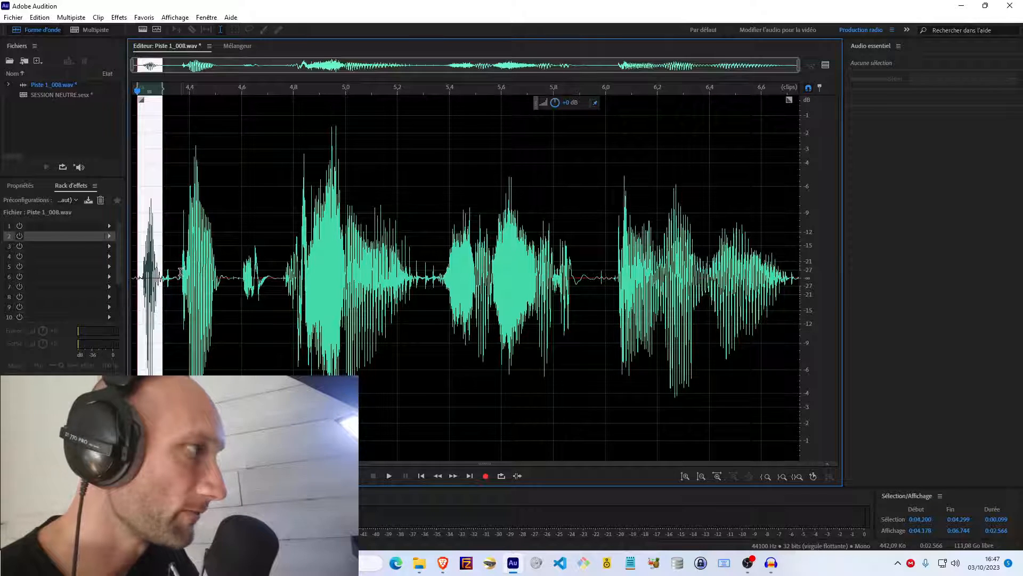
pyautogui.moveTo(180, 272); pyautogui.dragTo(223, 273)
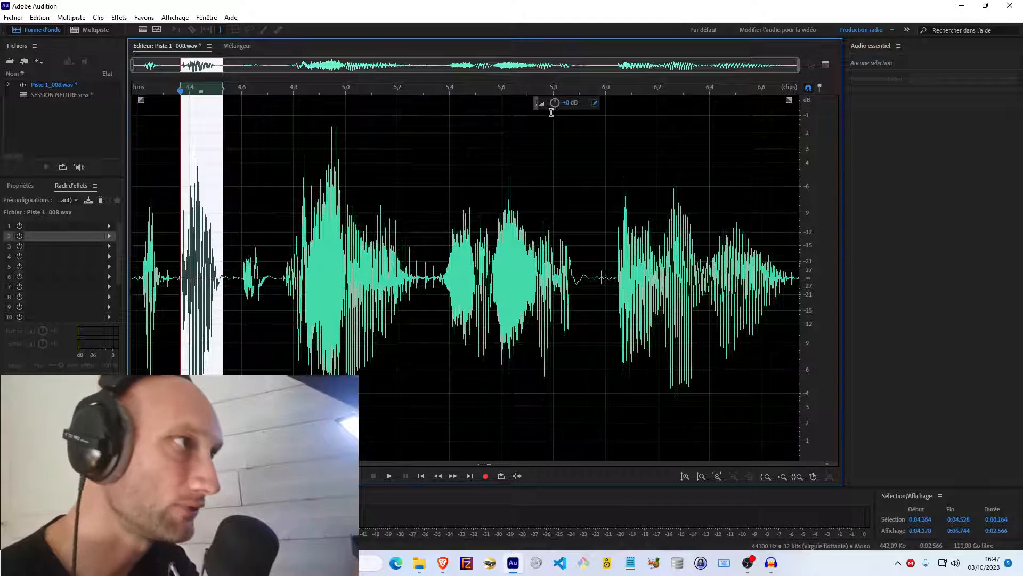
pyautogui.moveTo(558, 108); pyautogui.dragTo(553, 116)
# Step: Lower the volume of the phrase at about 4.77–5.26 s and raise the one at about 5.38–5.89 s by about 1.8 dB
pyautogui.moveTo(285, 277); pyautogui.dragTo(415, 267)
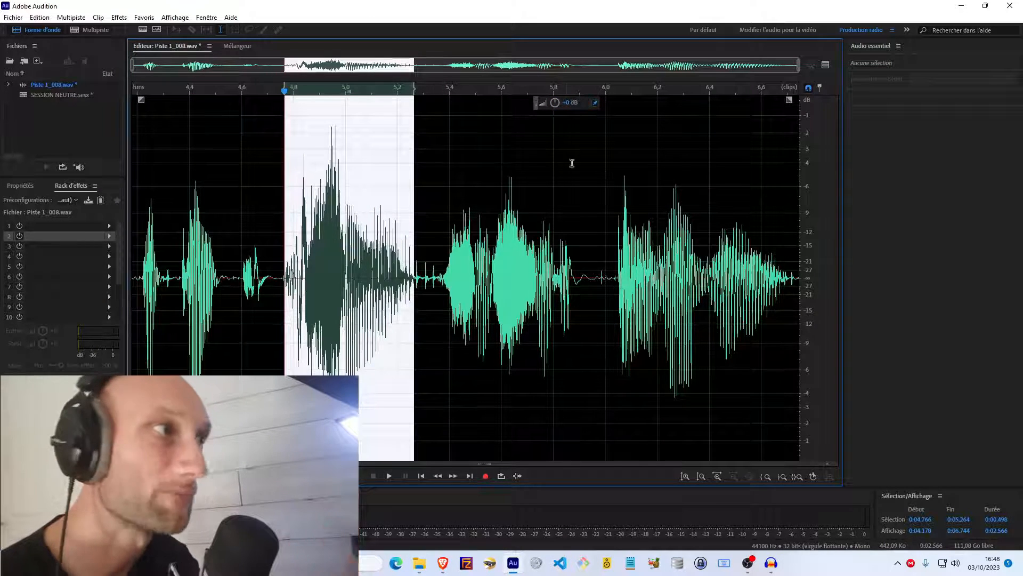
pyautogui.moveTo(556, 107); pyautogui.dragTo(552, 109)
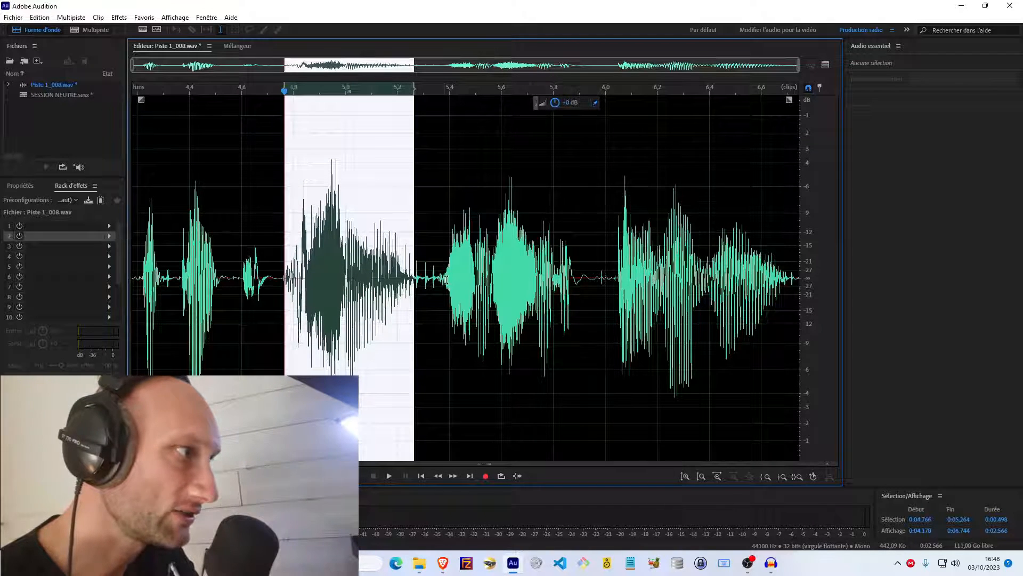
pyautogui.moveTo(443, 273); pyautogui.dragTo(575, 272)
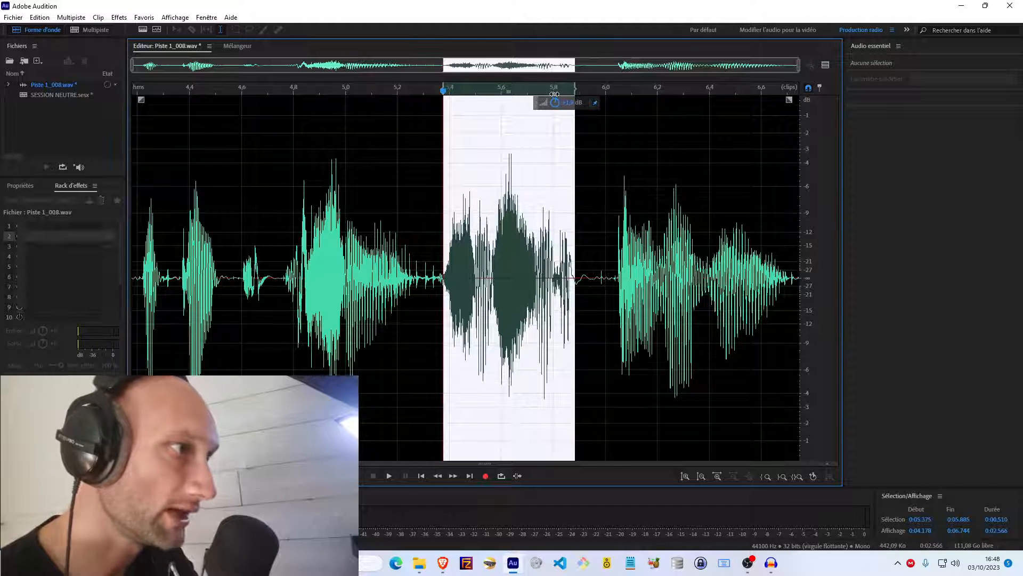
pyautogui.click(616, 285)
pyautogui.moveTo(616, 285); pyautogui.dragTo(798, 283)
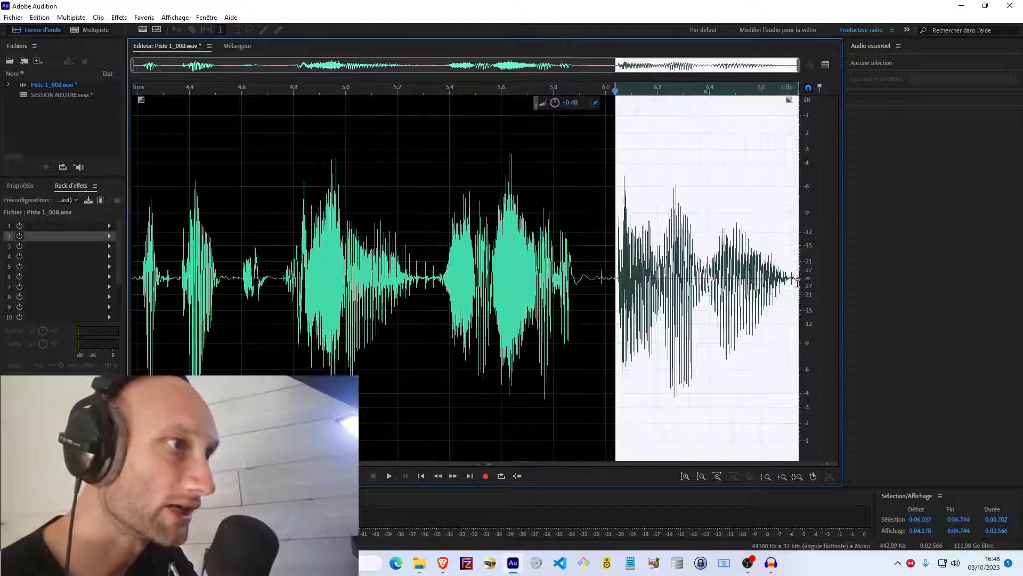
# Step: Play the edited recording twice from its beginning to check the levelled voice
pyautogui.click(135, 277)
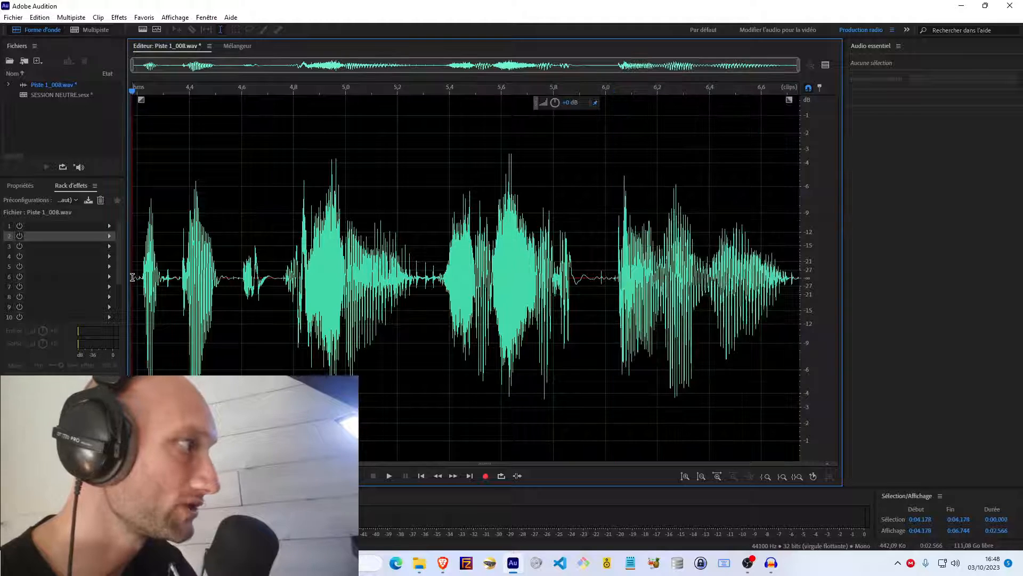
pyautogui.press('space')
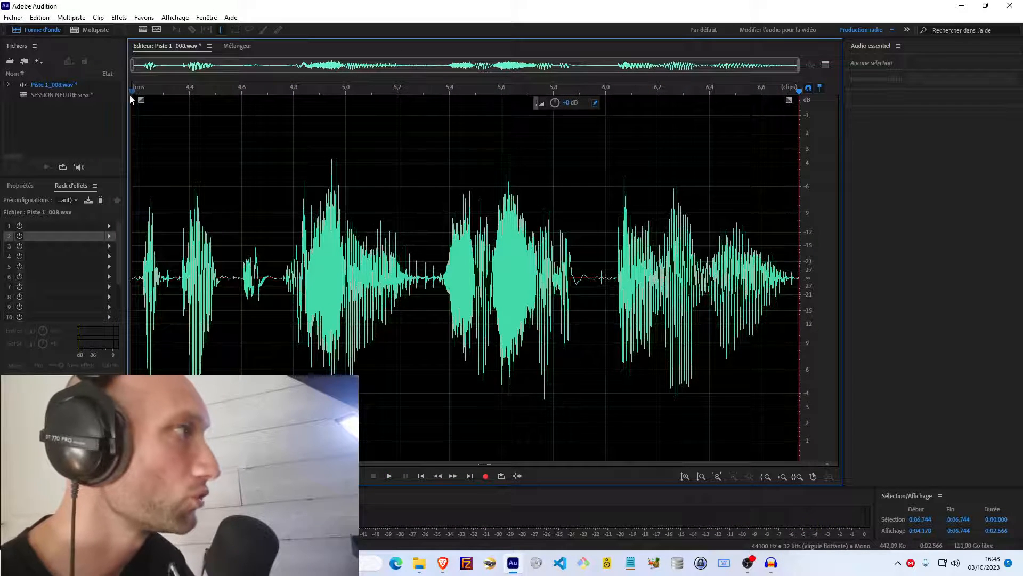
pyautogui.click(143, 199)
pyautogui.press('space')
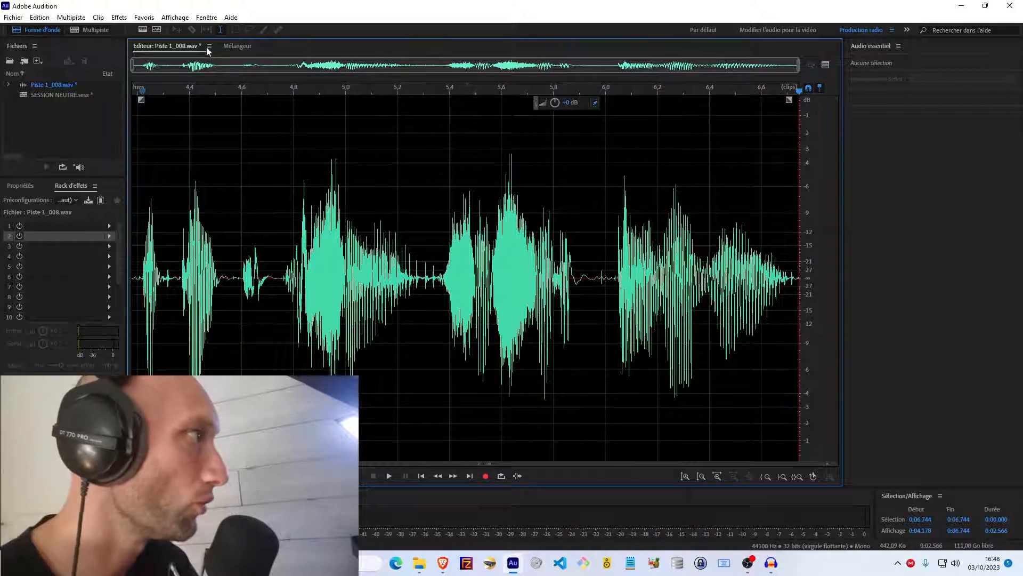
# Step: Return to the multitrack session and set the pan of Piste 2 and Piste 3 to 0
pyautogui.click(91, 30)
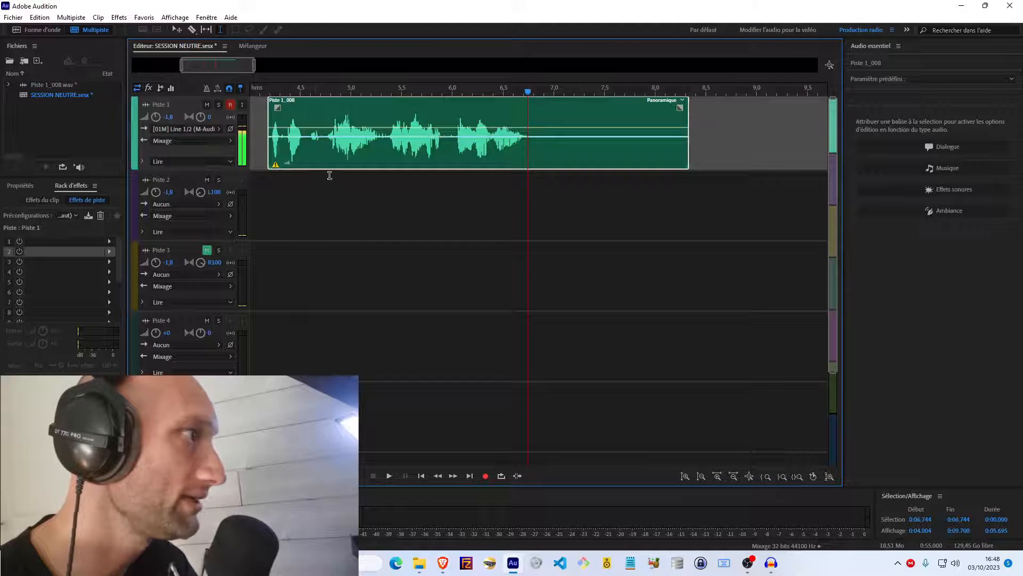
pyautogui.click(215, 192)
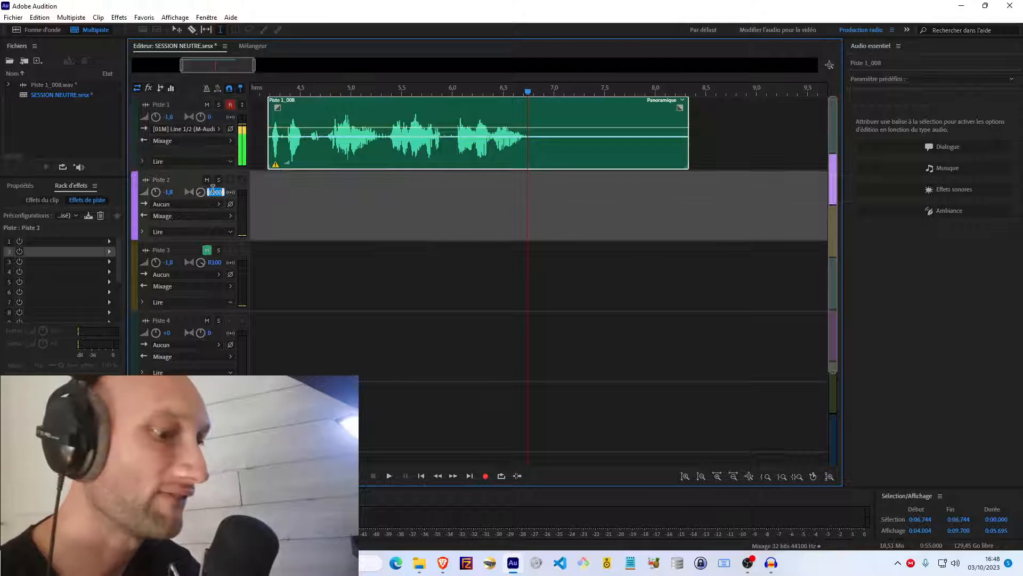
pyautogui.click(215, 265)
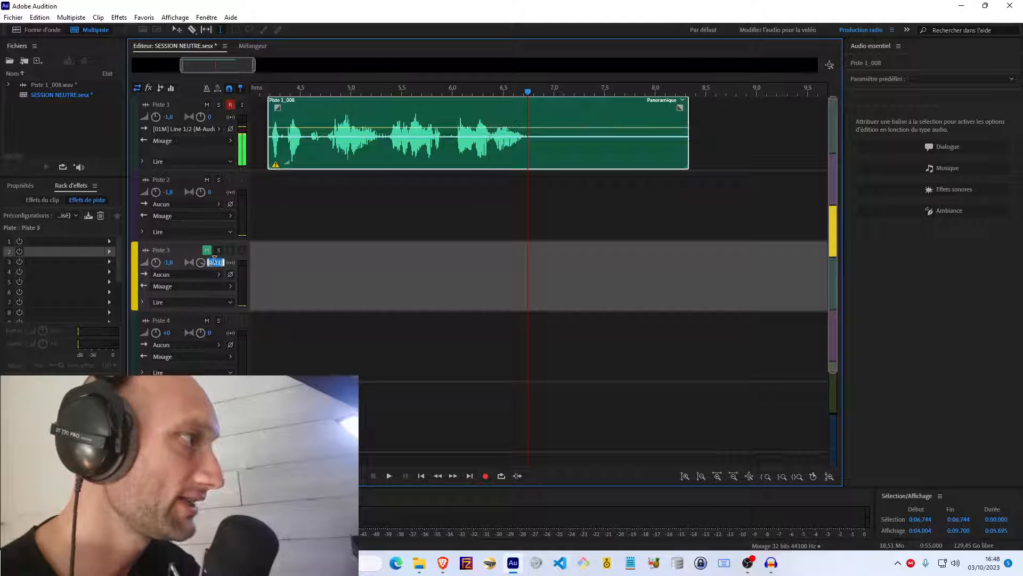
# Step: Copy the Piste 1 voice clip onto Piste 2 and Piste 3, aligned with the original's start, and unmute Piste 3
pyautogui.click(300, 118)
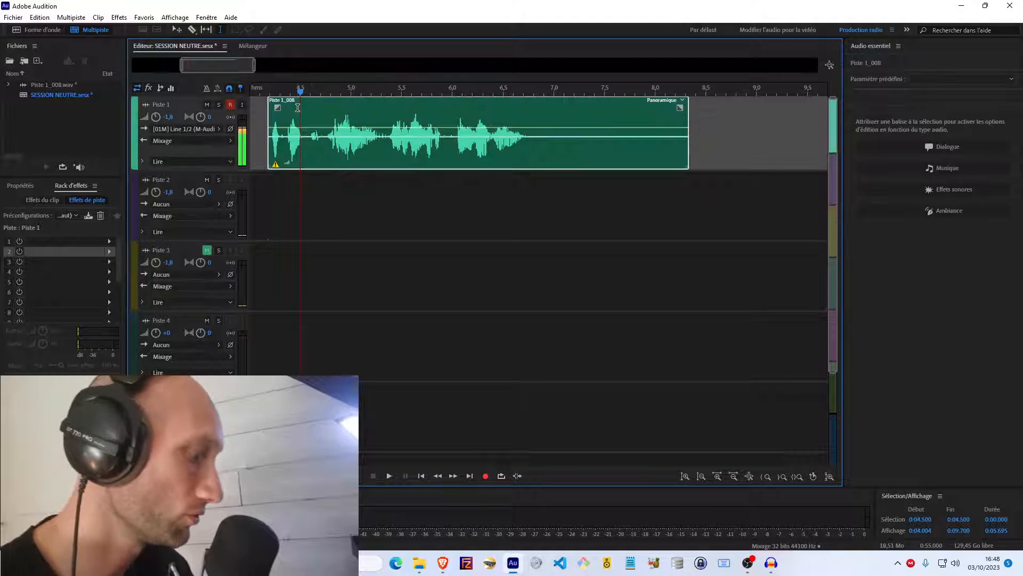
pyautogui.scroll(10, 265, 92)
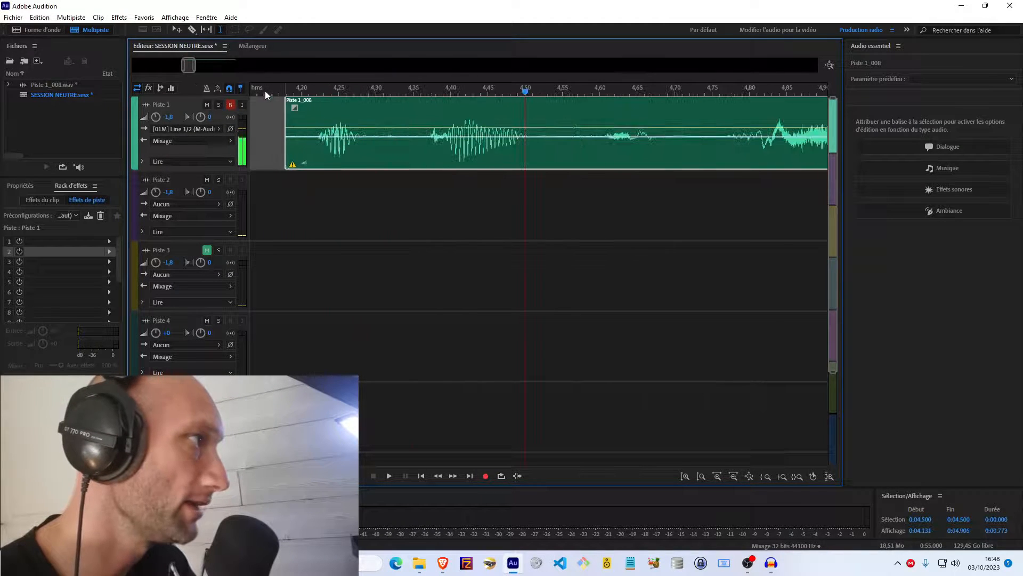
pyautogui.click(282, 200)
pyautogui.hotkey('ctrl', 'v')
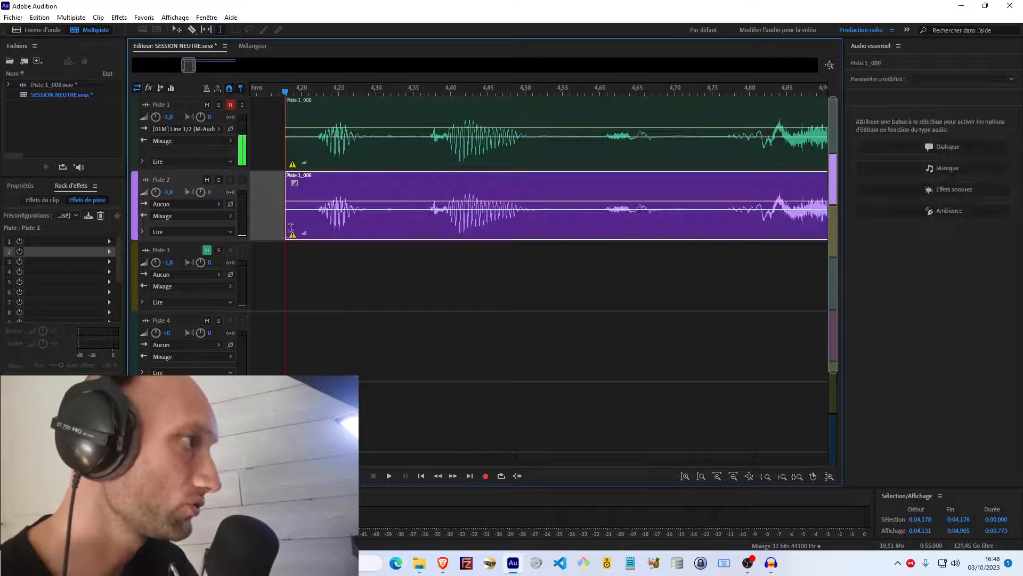
pyautogui.click(284, 269)
pyautogui.hotkey('ctrl', 'v')
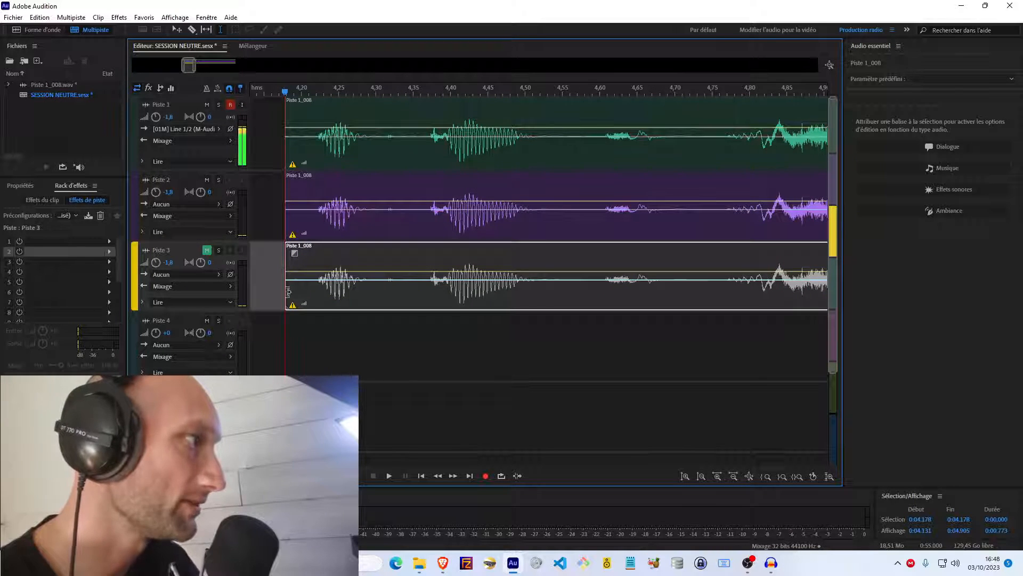
pyautogui.click(208, 251)
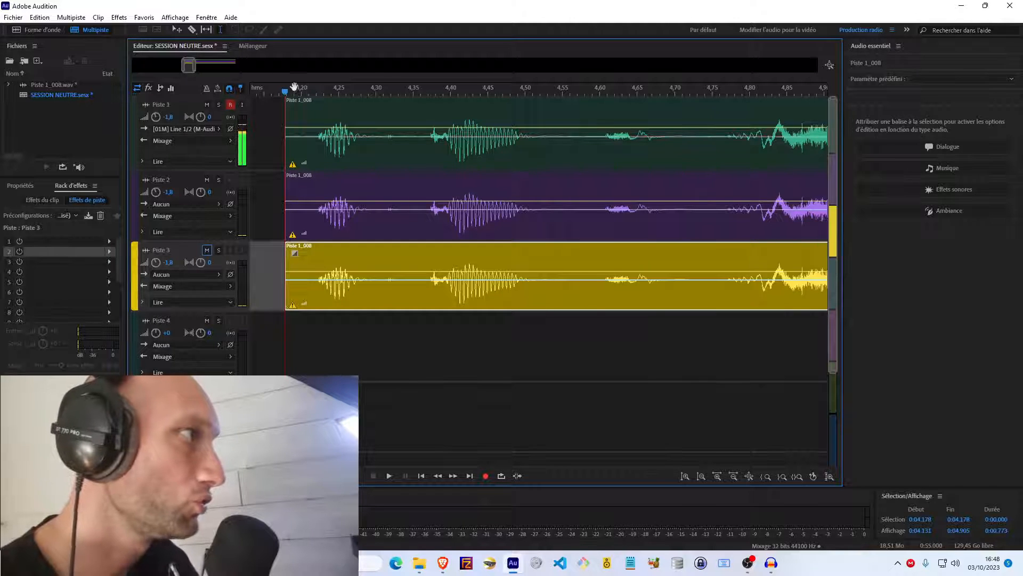
# Step: Play the three stacked voice tracks together from the start of the clips, stopping after the last phrase
pyautogui.scroll(-3, 295, 87)
pyautogui.press('space')
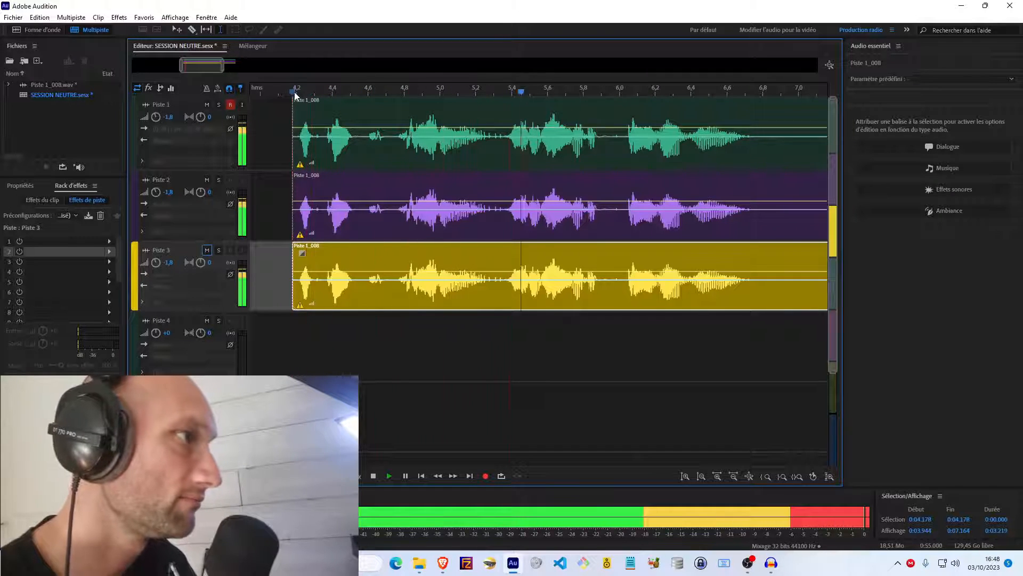
pyautogui.scroll(-3, 295, 91)
pyautogui.press('space')
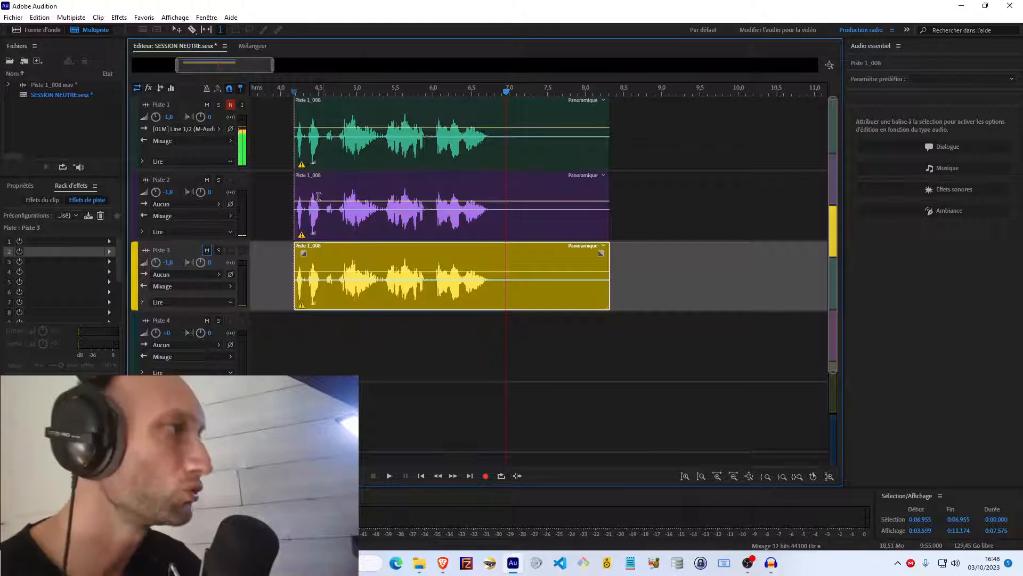
# Step: Pan Piste 2 fully left to L100 and Piste 3 fully right to R100
pyautogui.click(216, 192)
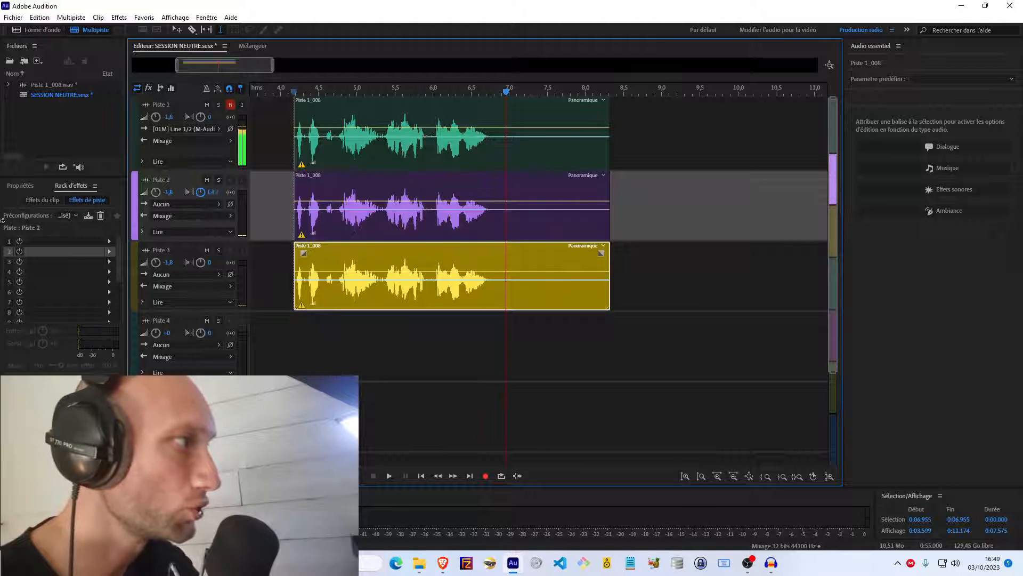
pyautogui.moveTo(3, 251); pyautogui.dragTo(2, 302)
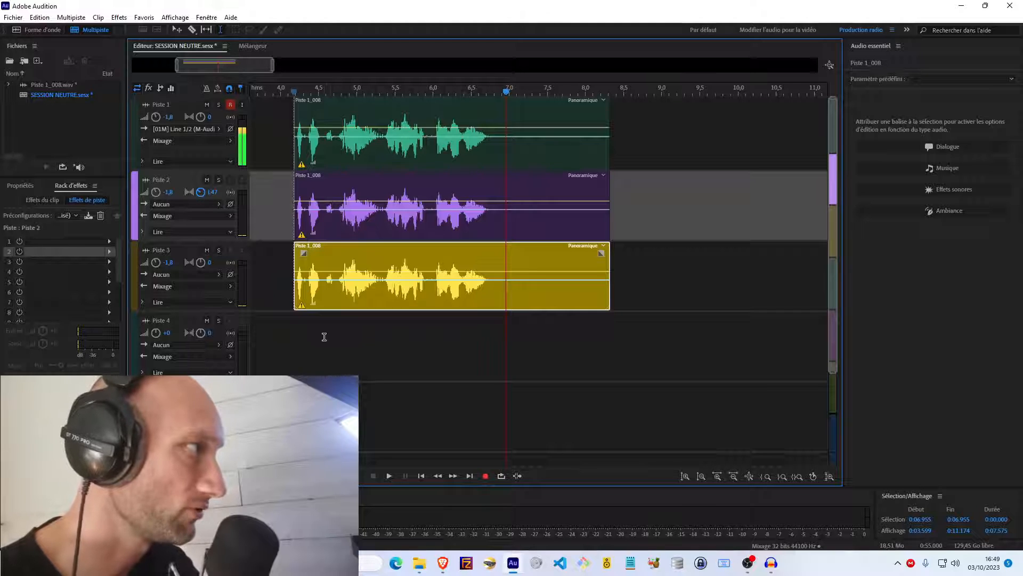
pyautogui.moveTo(141, 215); pyautogui.dragTo(88, 281)
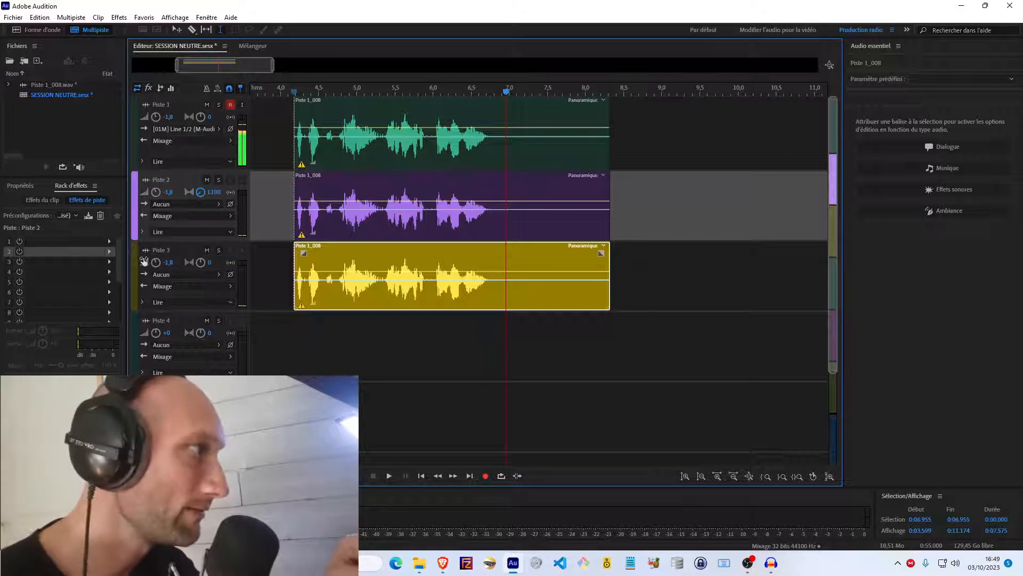
pyautogui.moveTo(200, 265); pyautogui.dragTo(237, 265)
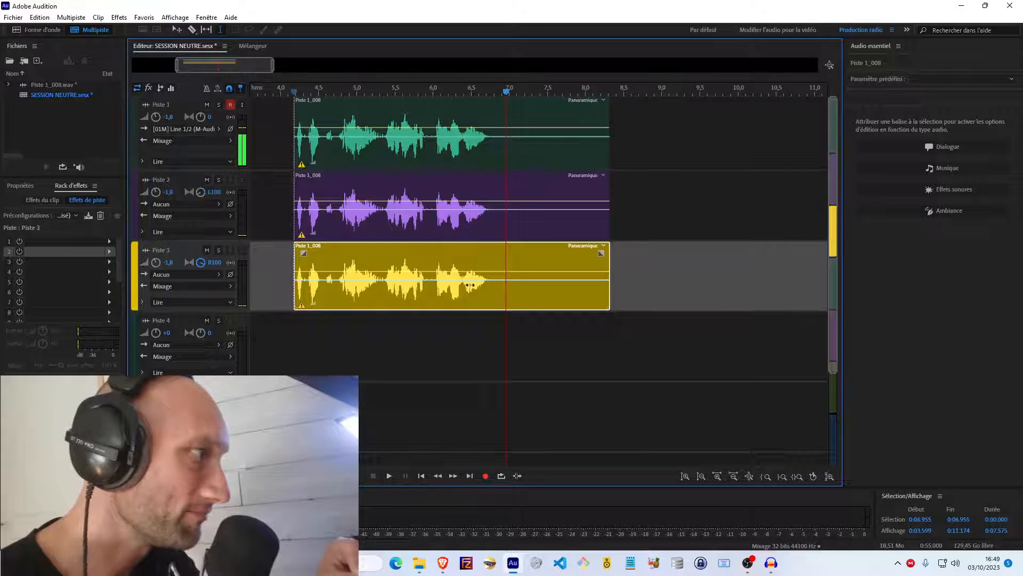
# Step: Play the three panned voice tracks from just before the clips' start, stopping after the last phrase
pyautogui.click(277, 201)
pyautogui.press('space')
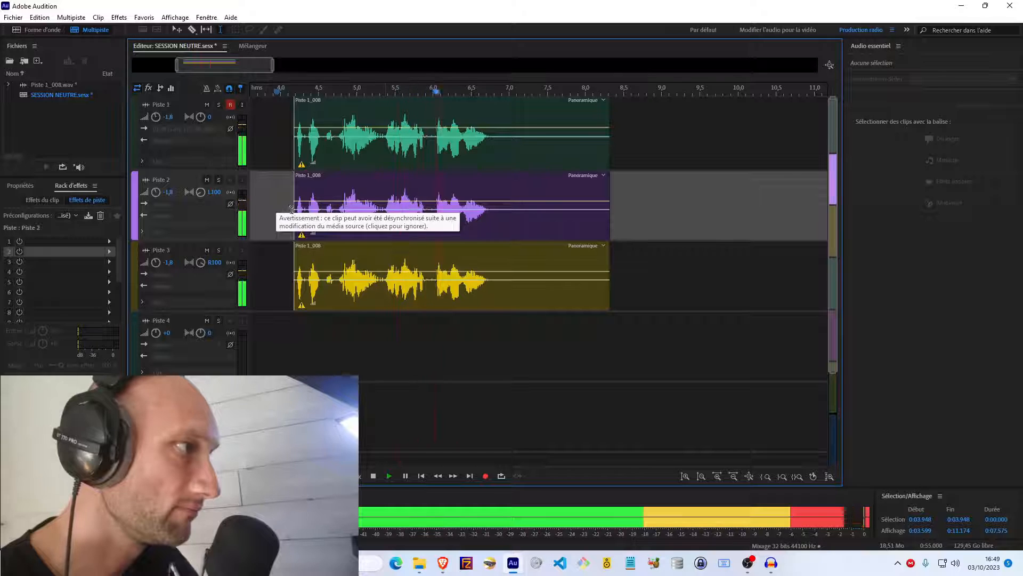
pyautogui.press('space')
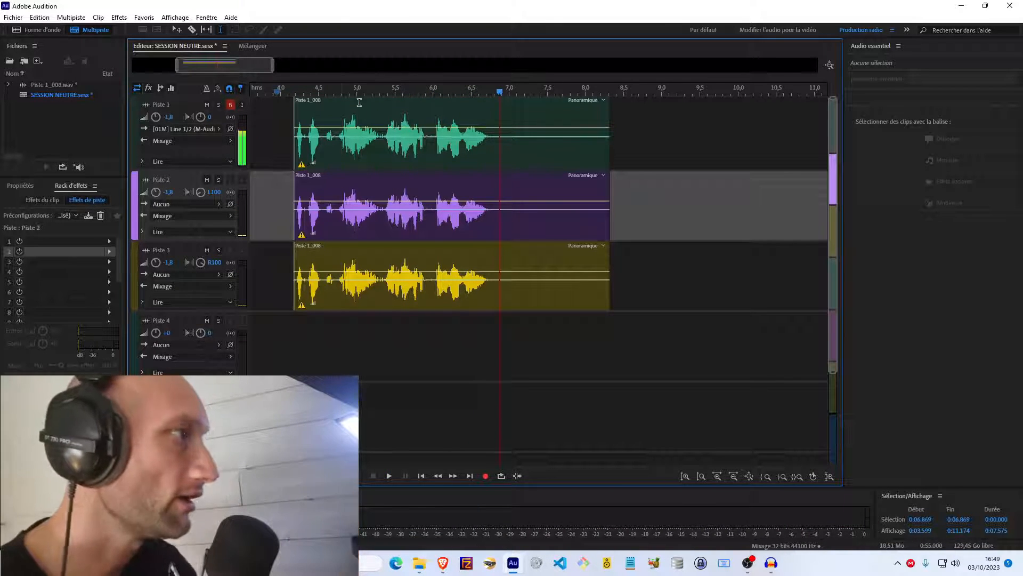
# Step: Offset the copies in time, moving the Piste 2 clip about 0.01 s later and the Piste 3 clip about 0.01 s earlier than Piste 1
pyautogui.scroll(10, 297, 92)
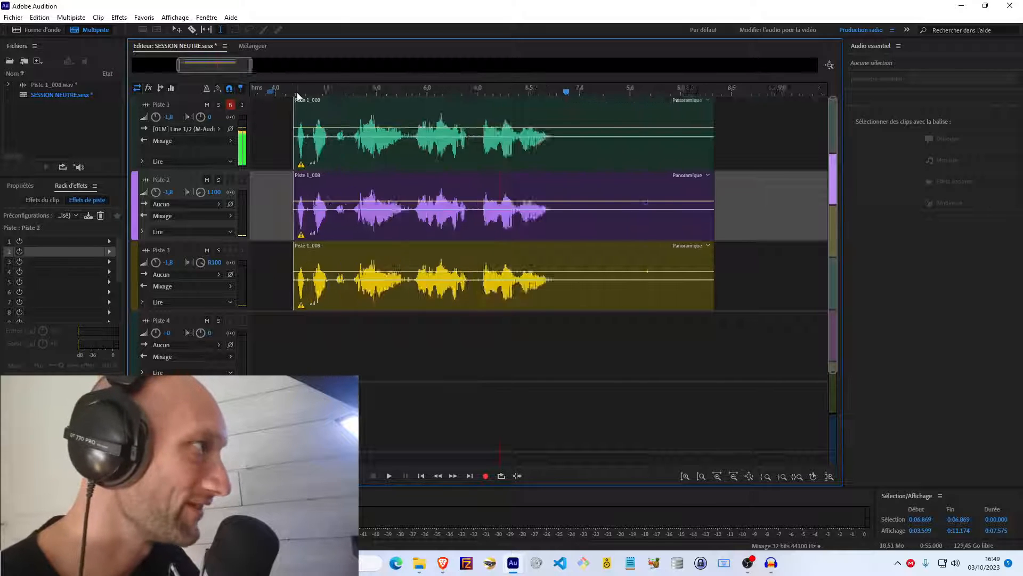
pyautogui.click(303, 179)
pyautogui.moveTo(302, 178); pyautogui.dragTo(308, 177)
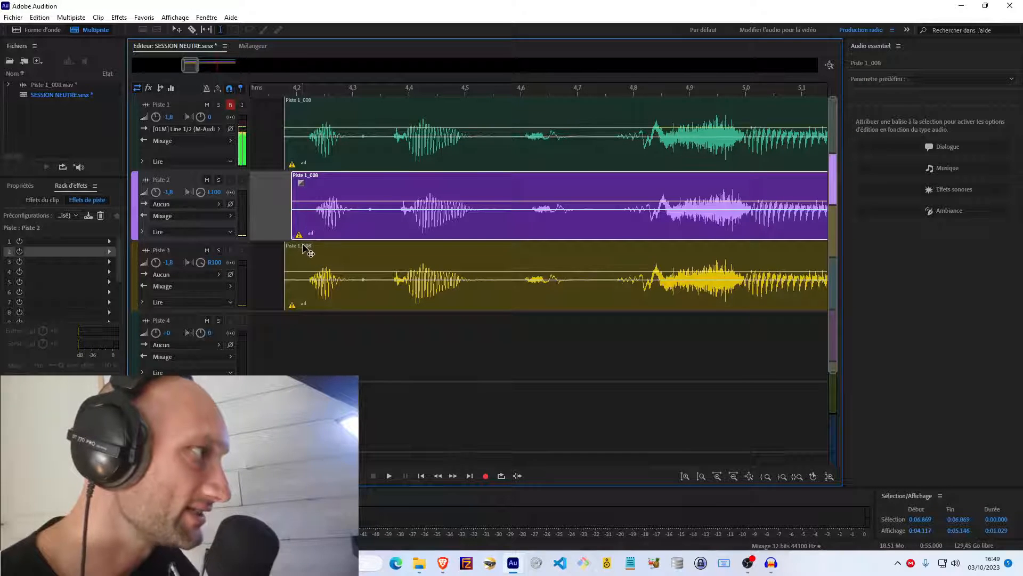
pyautogui.moveTo(307, 250); pyautogui.dragTo(296, 245)
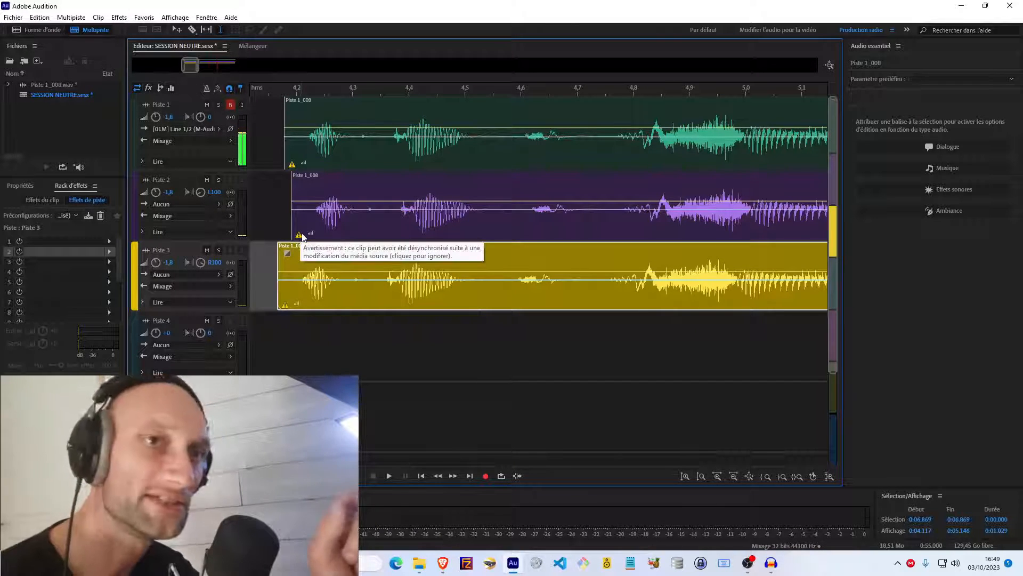
# Step: Play the time-offset voice tracks together from just before the start of the clips
pyautogui.scroll(-3, 272, 90)
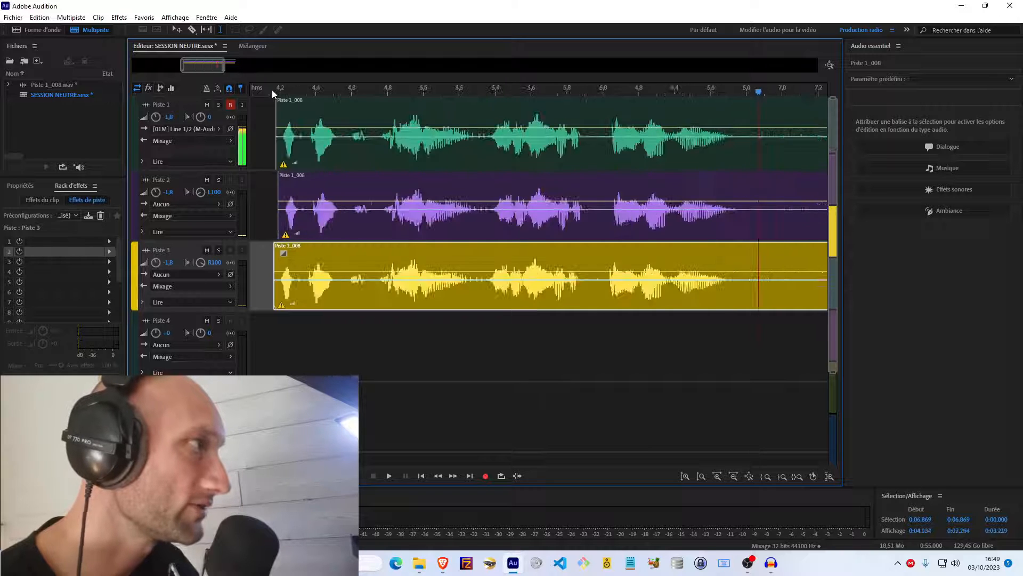
pyautogui.click(263, 101)
pyautogui.press('space')
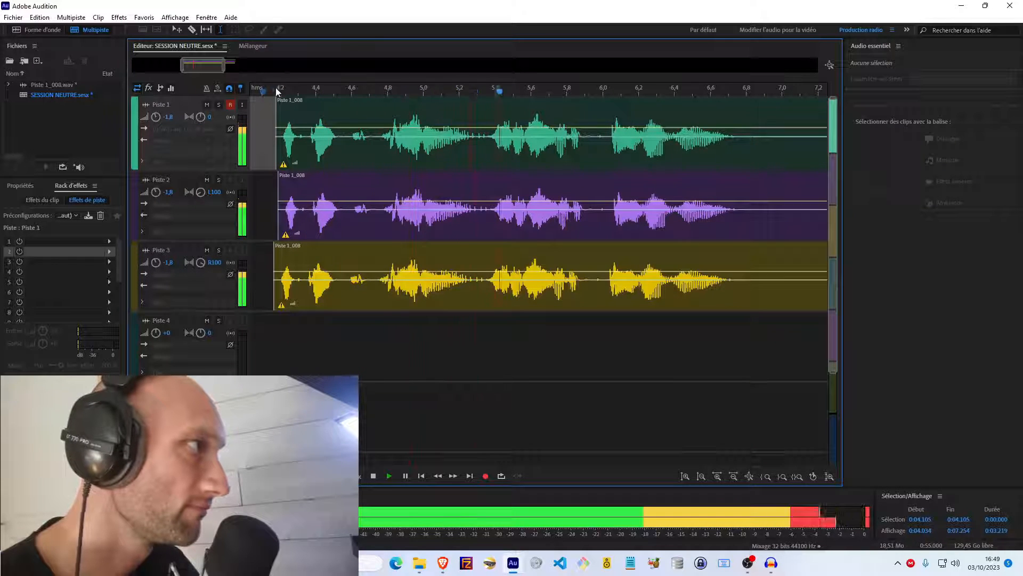
pyautogui.scroll(-3, 276, 89)
# Step: Move the Piste 3 clip back so its start aligns with the Piste 1 clip
pyautogui.scroll(3, 269, 87)
pyautogui.scroll(3, 269, 87)
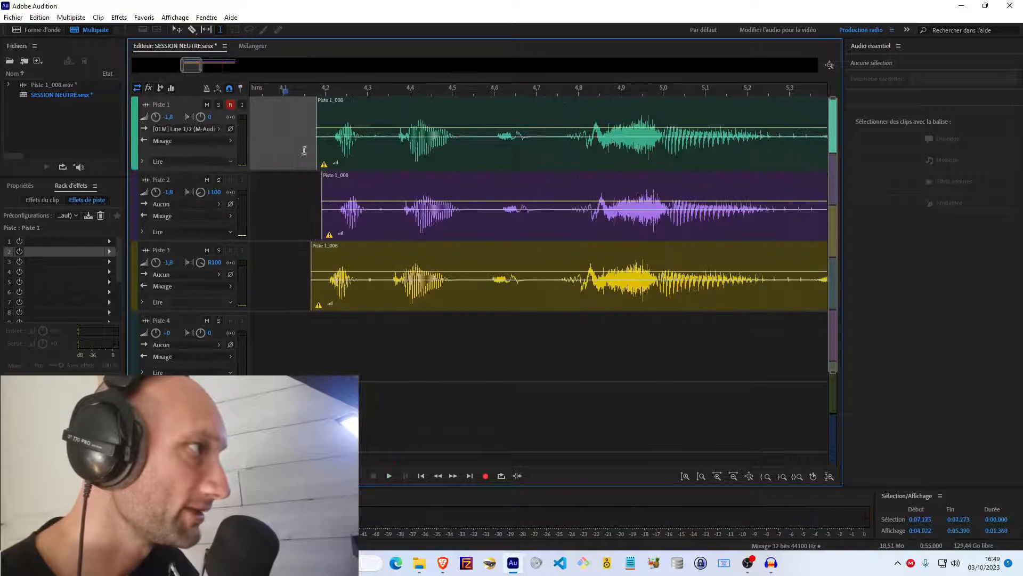
pyautogui.click(323, 249)
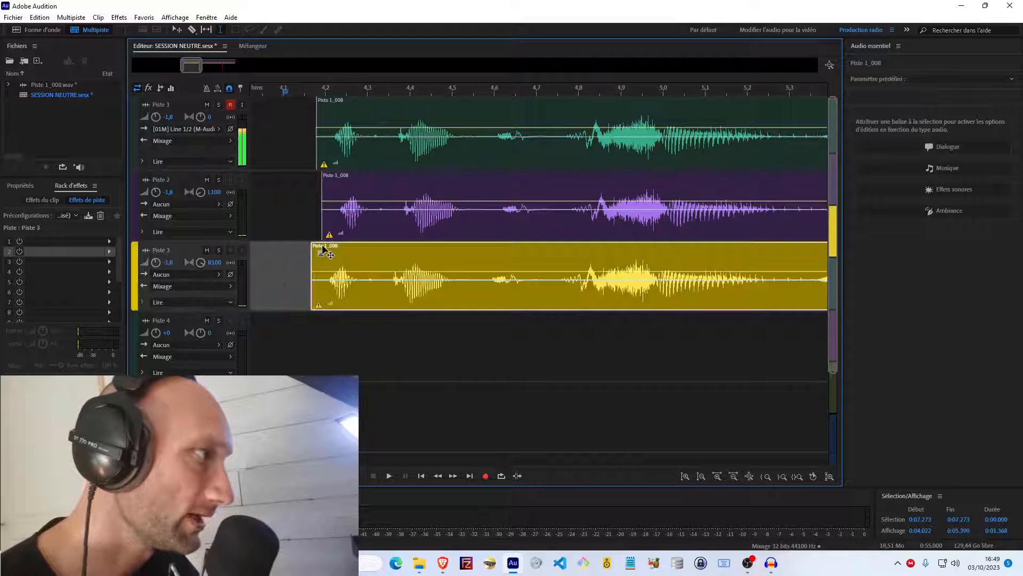
pyautogui.moveTo(323, 249); pyautogui.dragTo(325, 251)
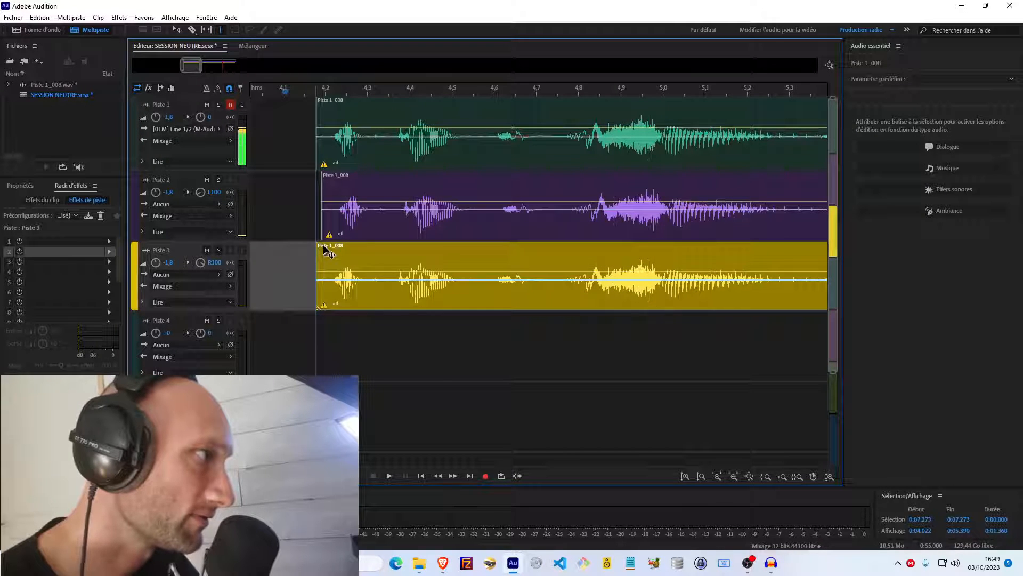
# Step: Play the tracks from before the clips with only Piste 2 offset, stopping after the last phrase
pyautogui.click(290, 201)
pyautogui.press('space')
pyautogui.scroll(-5, 320, 90)
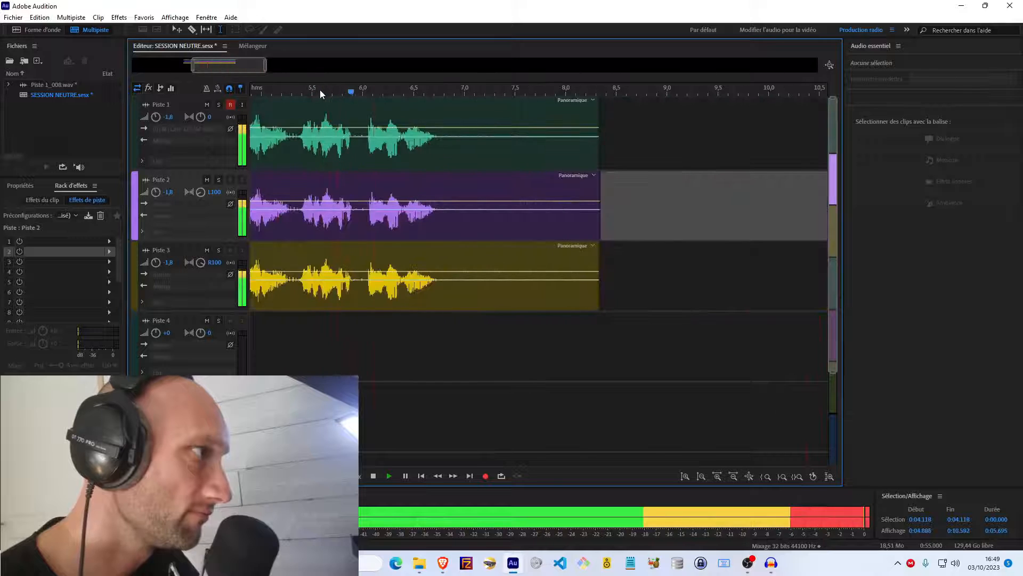
pyautogui.press('space')
# Step: Nudge the Piste 3 clip so it starts a few milliseconds before the Piste 1 clip
pyautogui.scroll(-3, 361, 90)
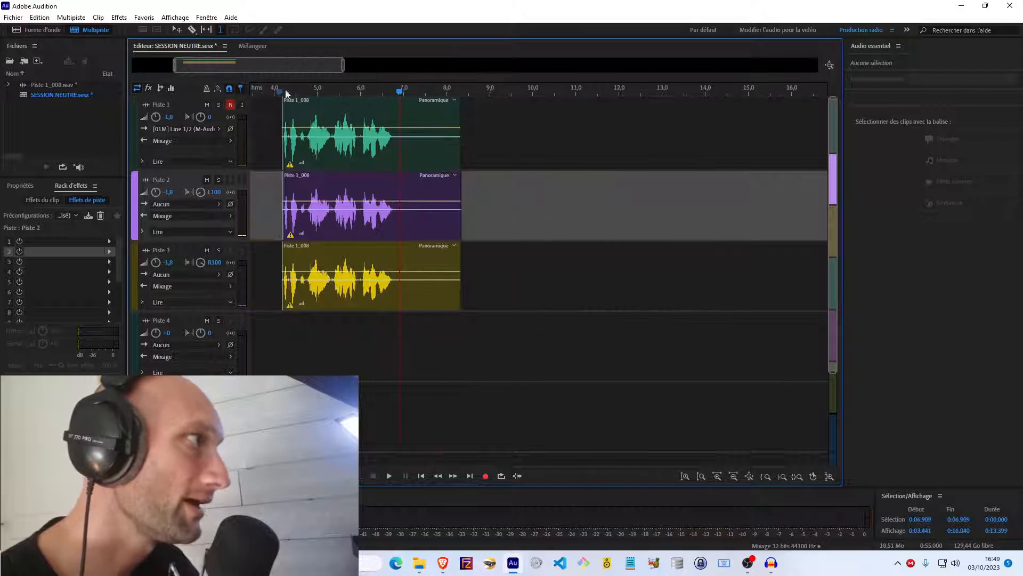
pyautogui.scroll(7, 285, 92)
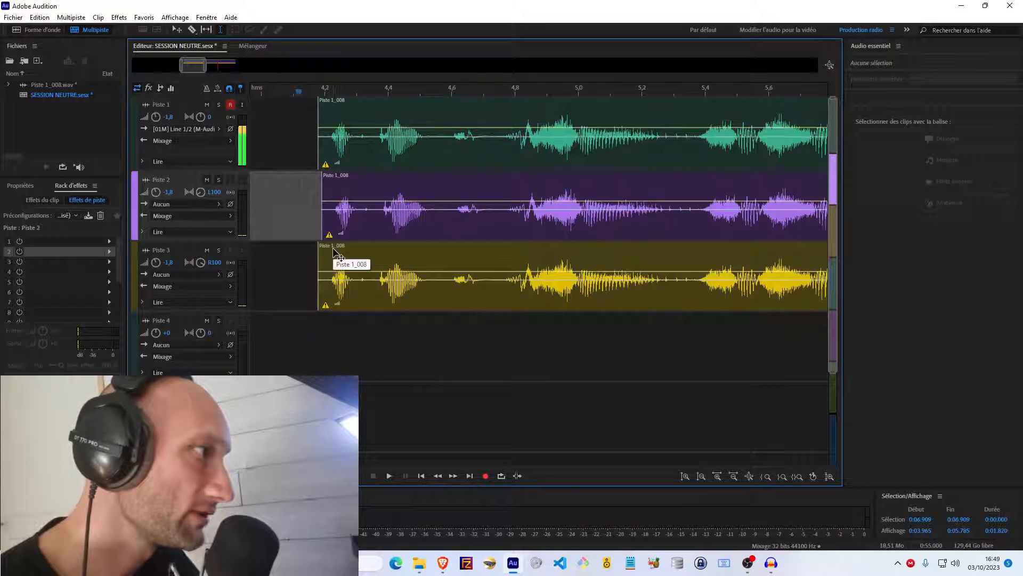
pyautogui.moveTo(333, 249); pyautogui.dragTo(334, 252)
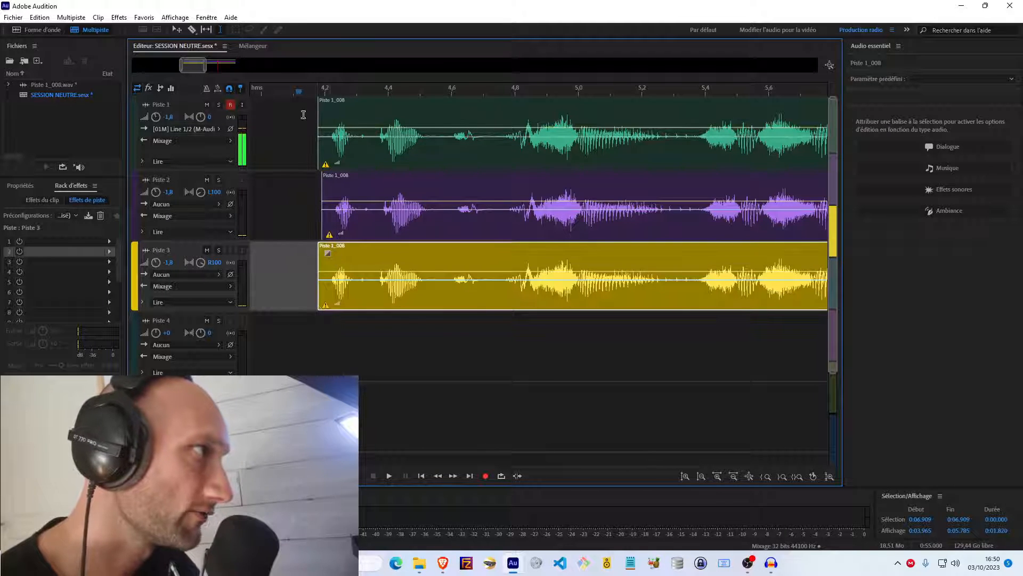
pyautogui.scroll(5, 315, 155)
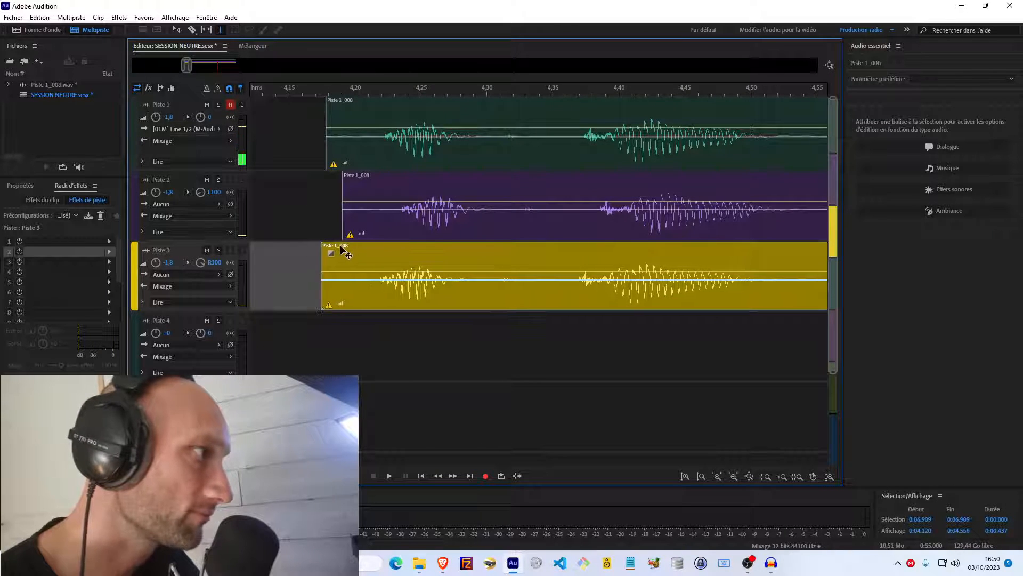
# Step: Play the stacked tracks with the finer Piste 3 offset from before the clips to the end of the voice
pyautogui.click(269, 207)
pyautogui.press('space')
pyautogui.scroll(-10, 340, 91)
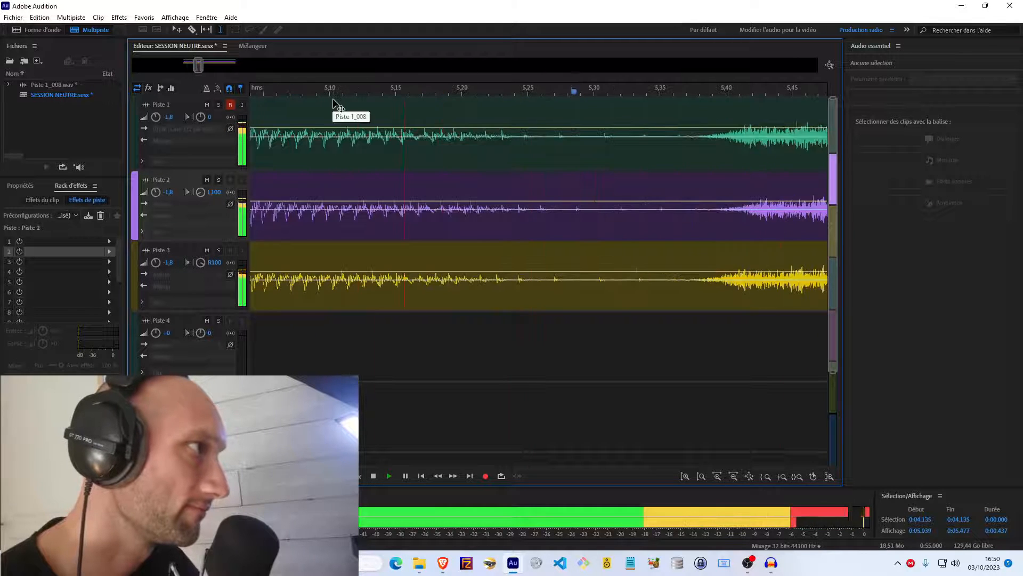
pyautogui.press('space')
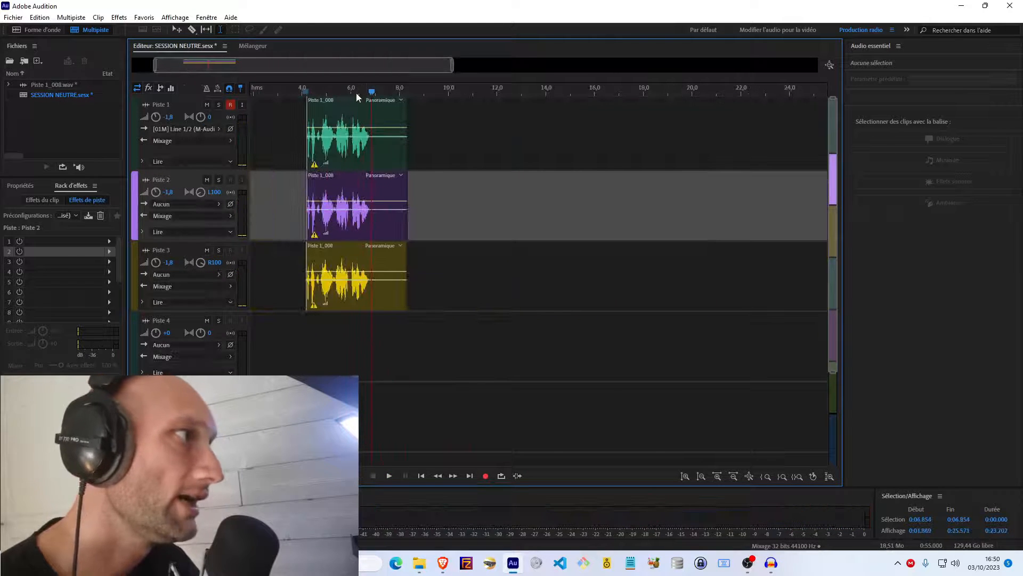
# Step: Split the voice clips on Piste 1, Piste 2 and Piste 3 in the pause before the last phrase, at about 6.0 s
pyautogui.scroll(8, 347, 90)
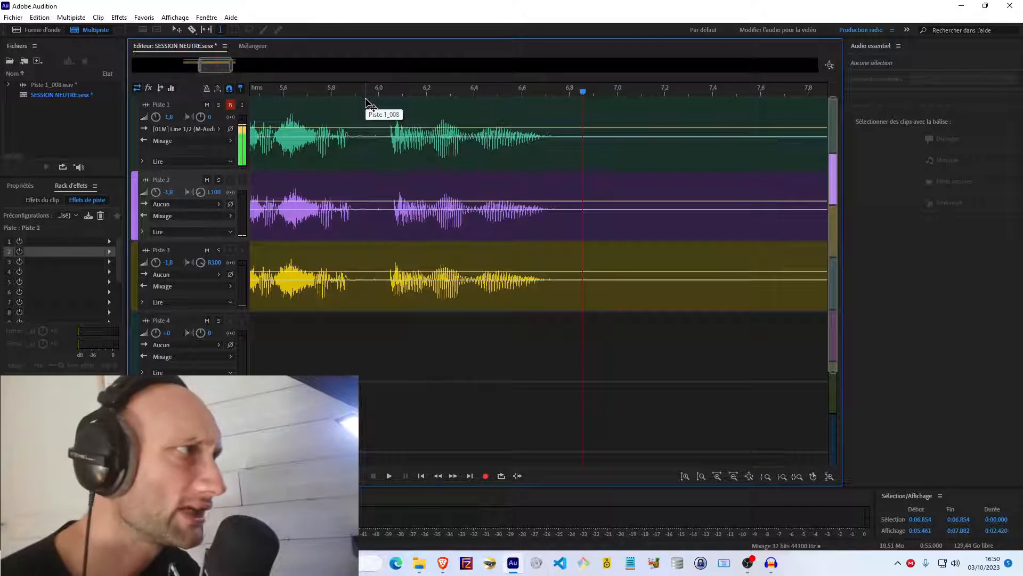
pyautogui.click(382, 140)
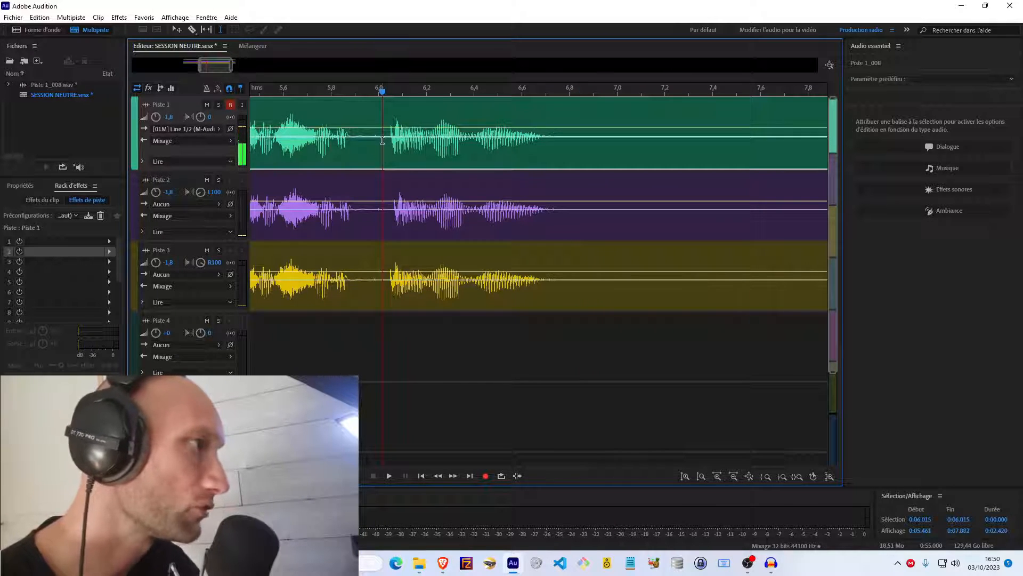
pyautogui.hotkey('ctrl', 'k')
pyautogui.click(388, 191)
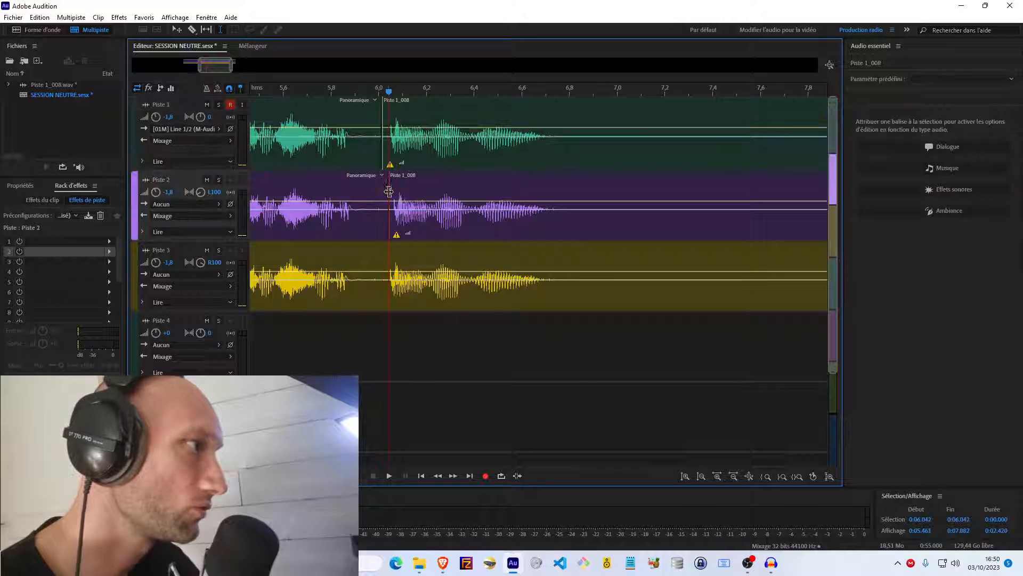
pyautogui.hotkey('ctrl', 'k')
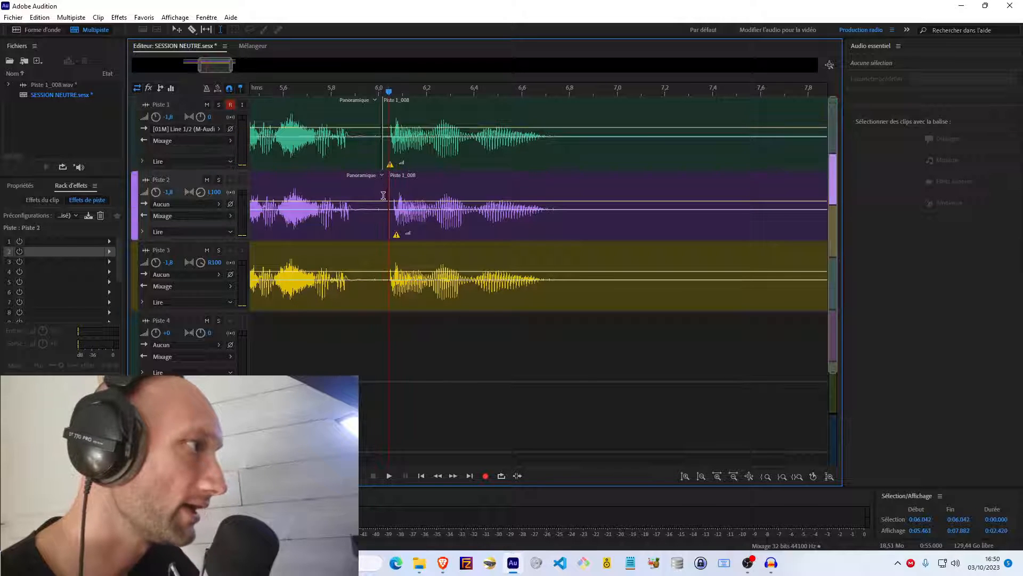
pyautogui.click(386, 264)
pyautogui.hotkey('ctrl', 'k')
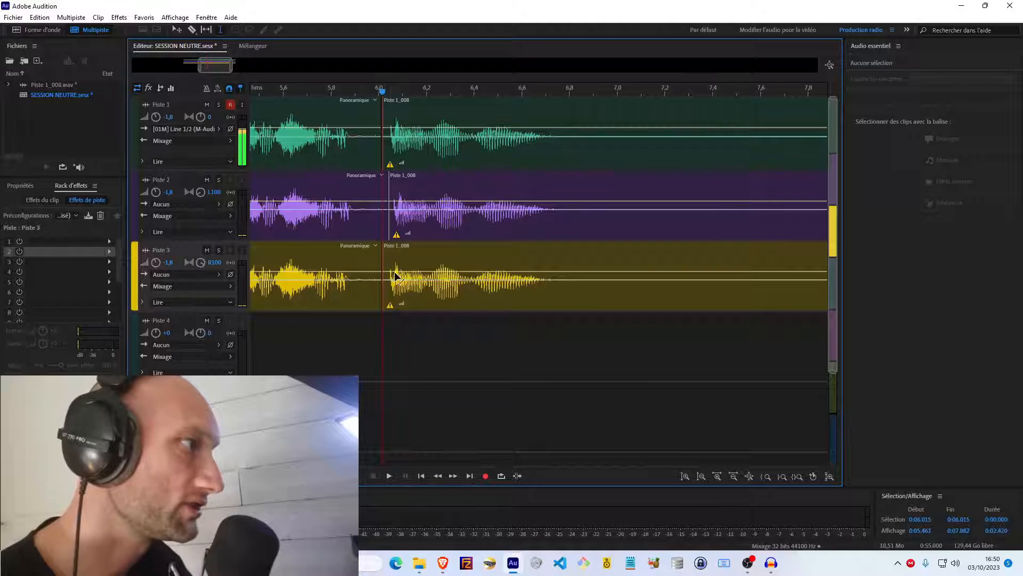
# Step: Group the three last-phrase clips on Piste 1, Piste 2 and Piste 3 so they move together
pyautogui.click(396, 276)
pyautogui.keyDown('ctrl'); pyautogui.click(429, 213); pyautogui.keyUp('ctrl')
pyautogui.keyDown('ctrl'); pyautogui.click(437, 143); pyautogui.keyUp('ctrl')
pyautogui.rightClick(437, 143)
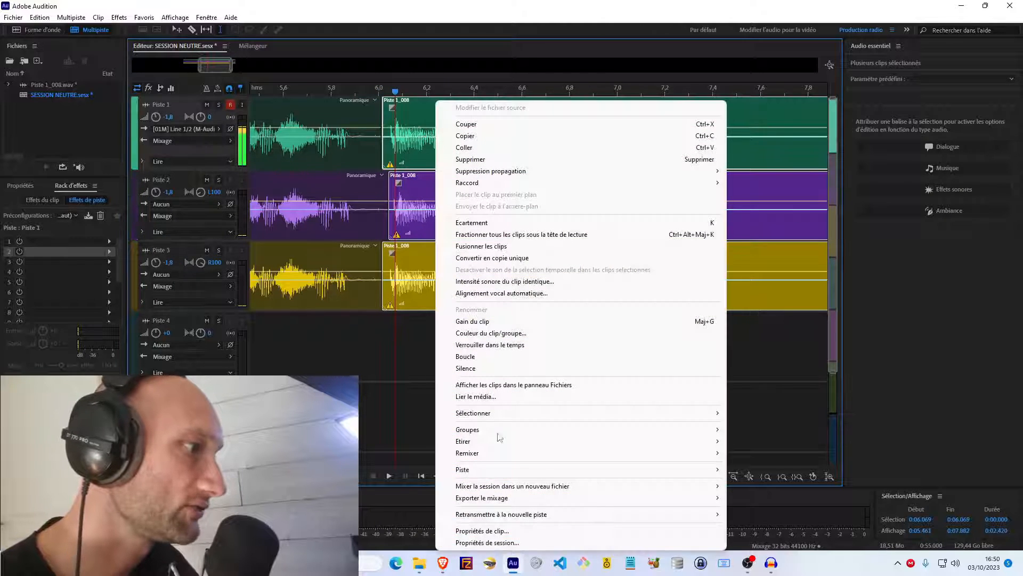
pyautogui.moveTo(501, 432)
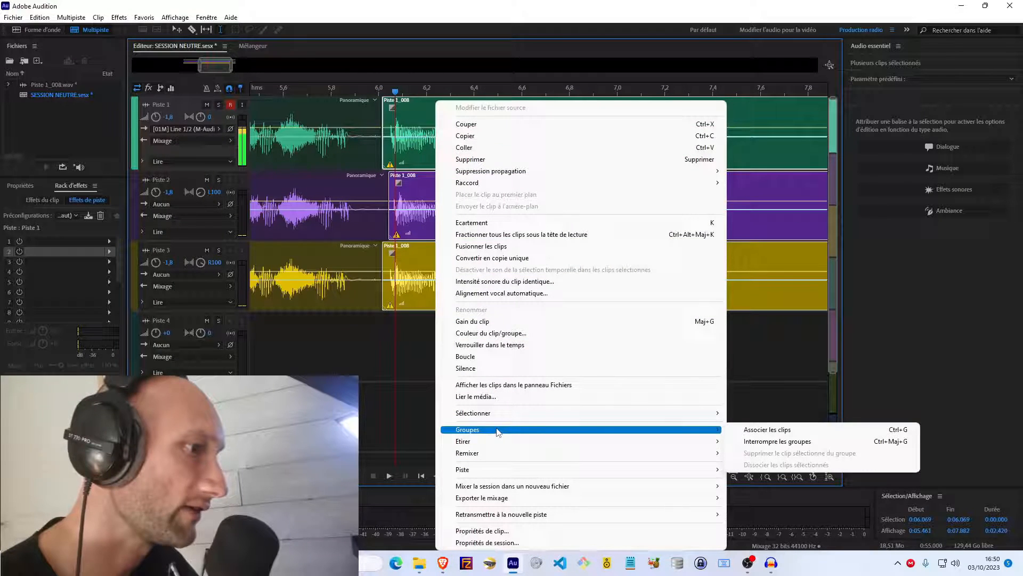
pyautogui.click(761, 431)
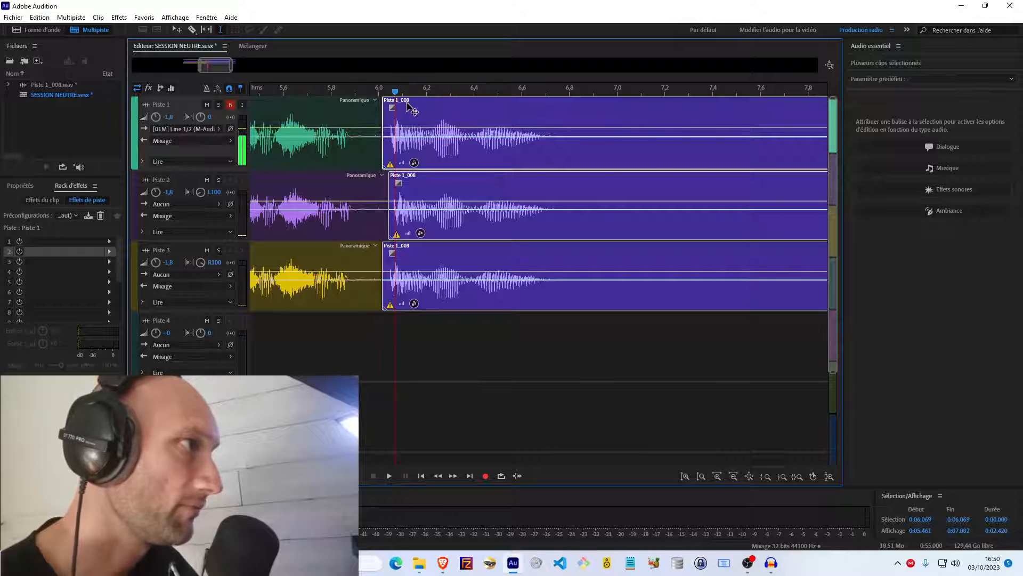
# Step: Move the grouped last-phrase clips later on the timeline so they start at about 7.4 s
pyautogui.moveTo(411, 109); pyautogui.dragTo(738, 152)
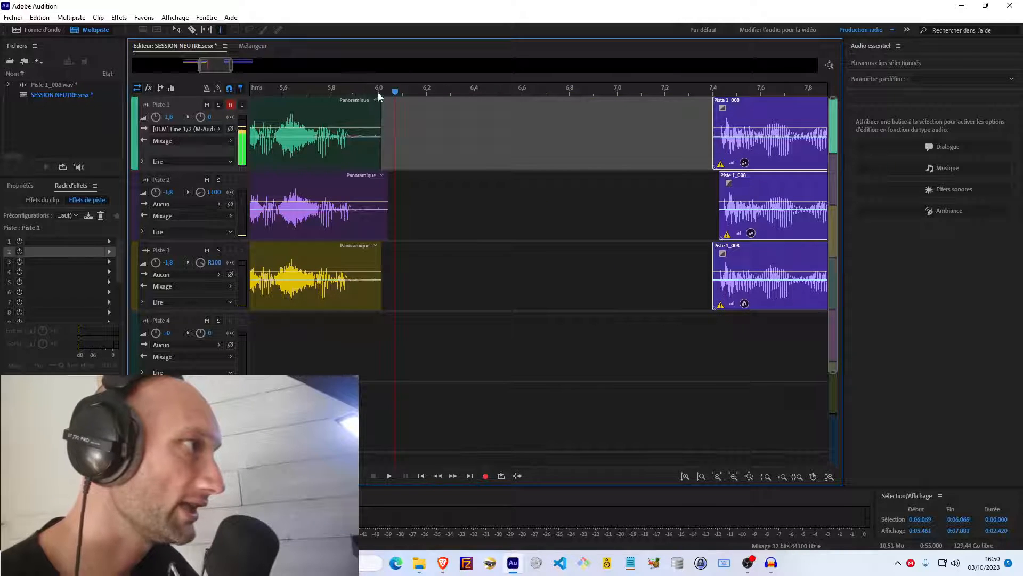
pyautogui.scroll(-5, 393, 94)
pyautogui.scroll(-1, 386, 120)
pyautogui.scroll(1, 382, 143)
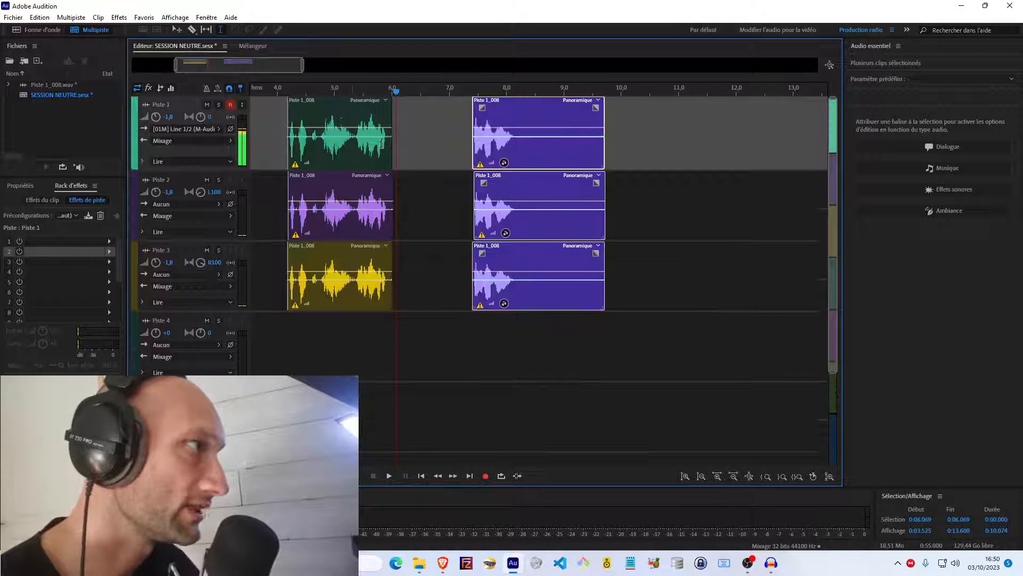
# Step: Play the remaining first part of the voice from just before the clips, stopping during its last phrase
pyautogui.click(274, 167)
pyautogui.click(281, 175)
pyautogui.press('space')
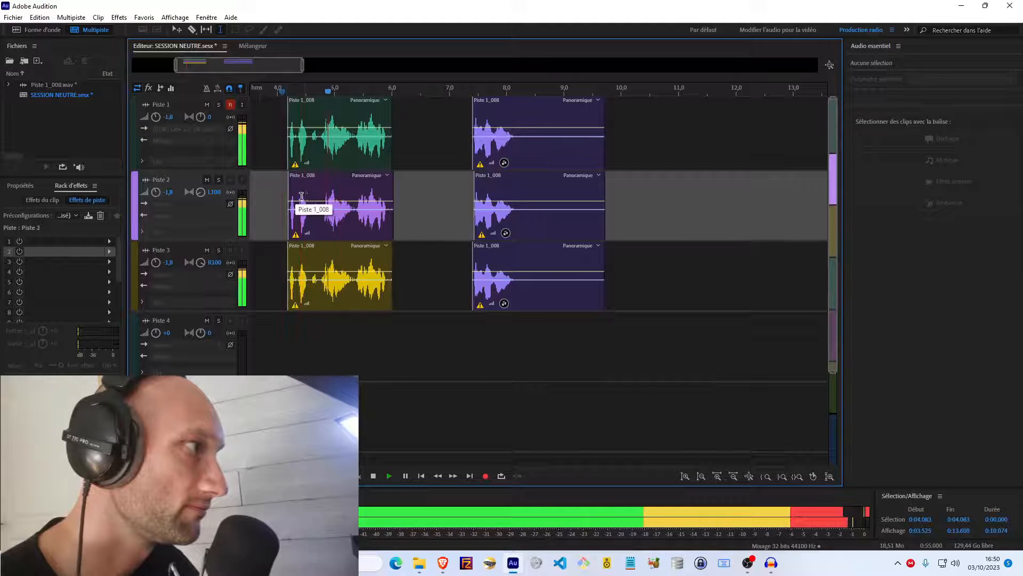
pyautogui.press('space')
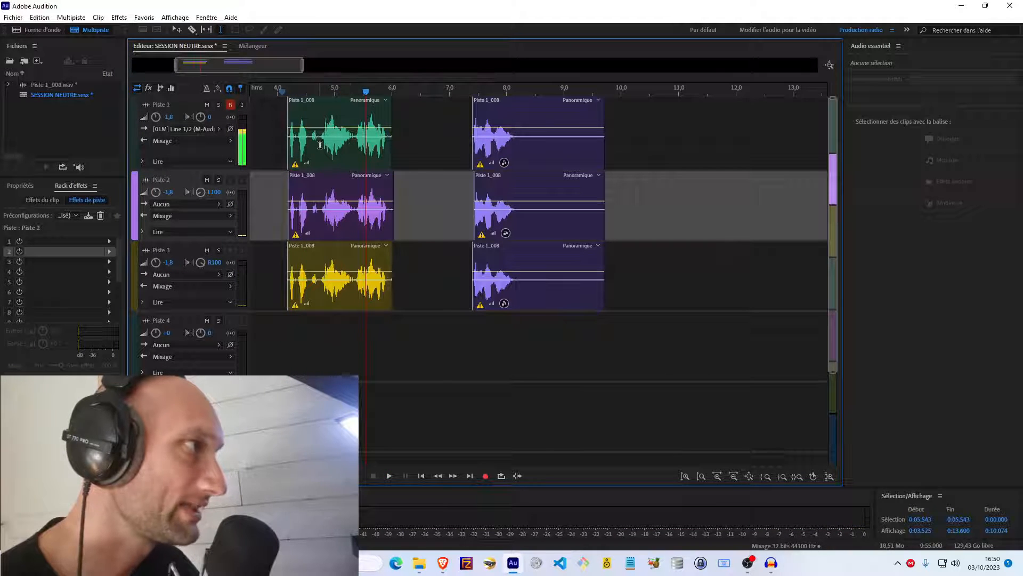
# Step: Split the first Piste 1 clip in the short pause at 4.729 s, before the next phrase
pyautogui.click(320, 144)
pyautogui.moveTo(320, 144)
pyautogui.mouseDown()
pyautogui.moveTo(285, 148)
pyautogui.moveTo(317, 152)
pyautogui.mouseUp()
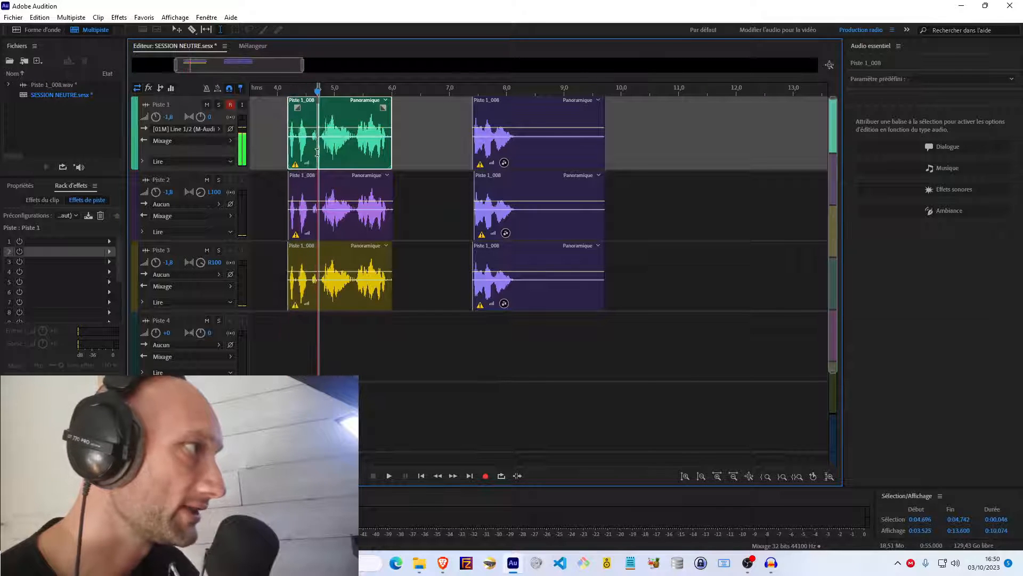
pyautogui.click(315, 182)
pyautogui.scroll(5, 315, 181)
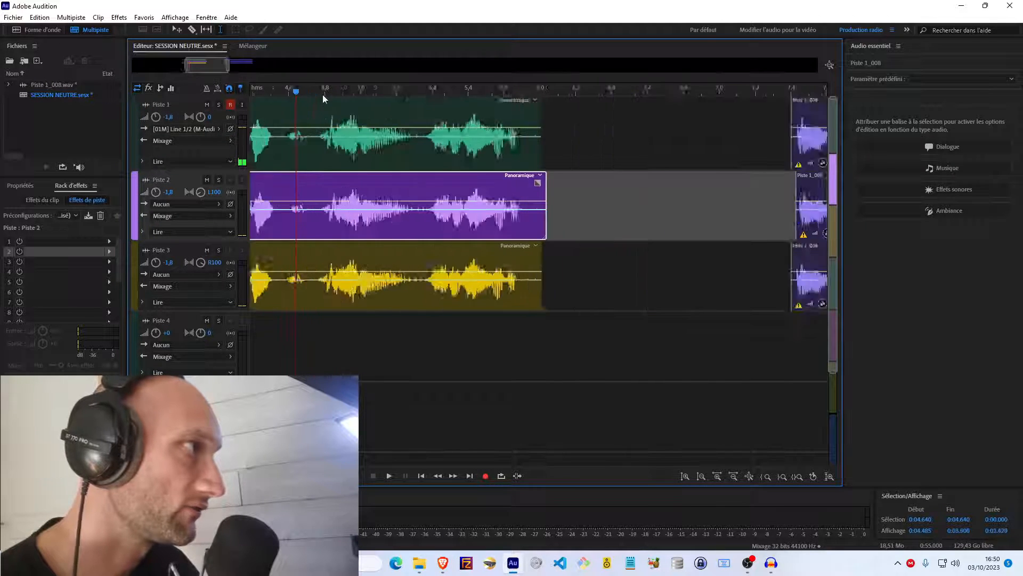
pyautogui.click(308, 140)
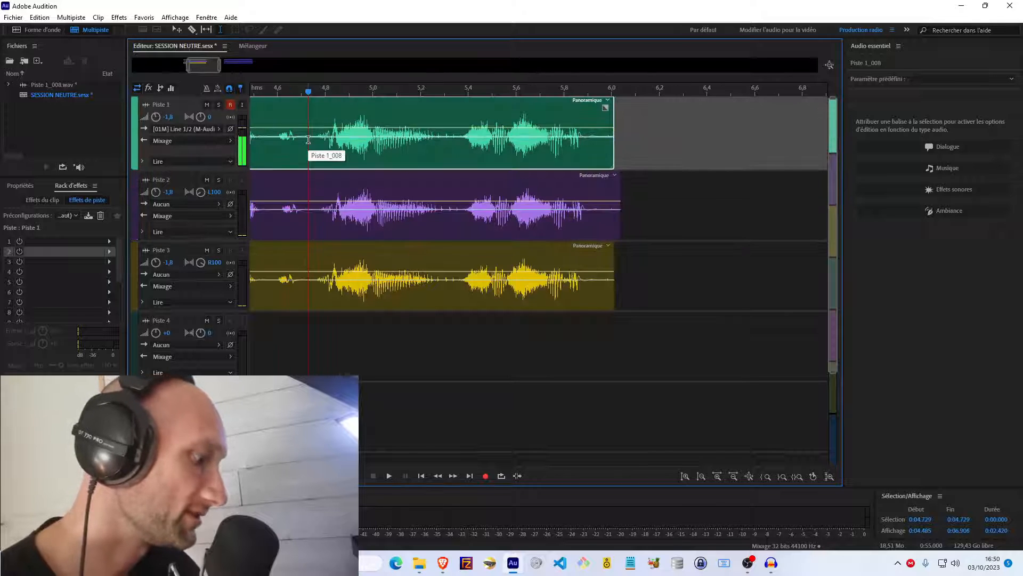
pyautogui.hotkey('ctrl', 'k')
pyautogui.scroll(-6, 303, 95)
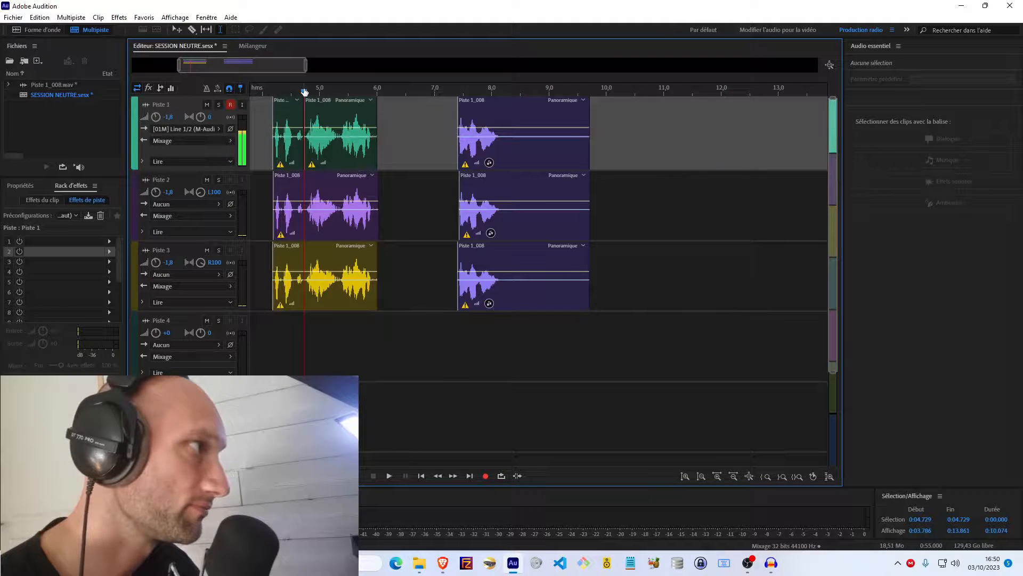
# Step: Assign the Dialogue type to the first short Piste 1 clip and apply the Au téléphone equalizer preset with its amount at 6.7
pyautogui.click(295, 130)
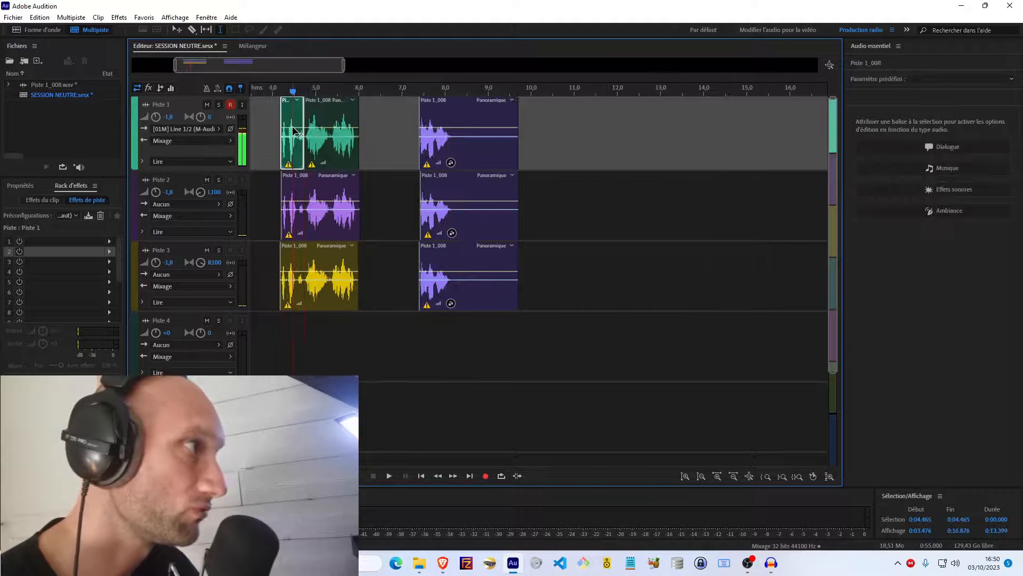
pyautogui.click(947, 146)
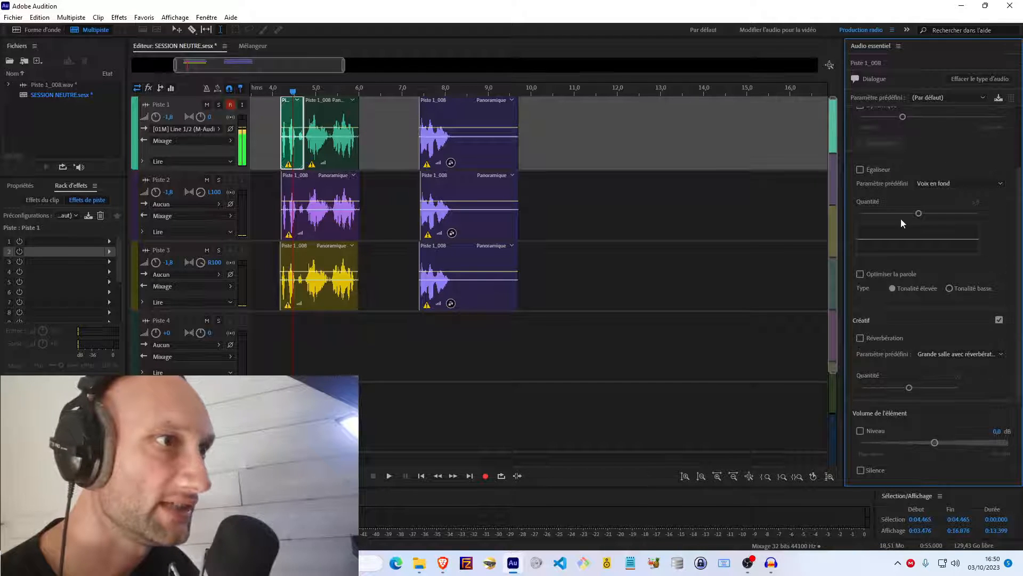
pyautogui.click(929, 184)
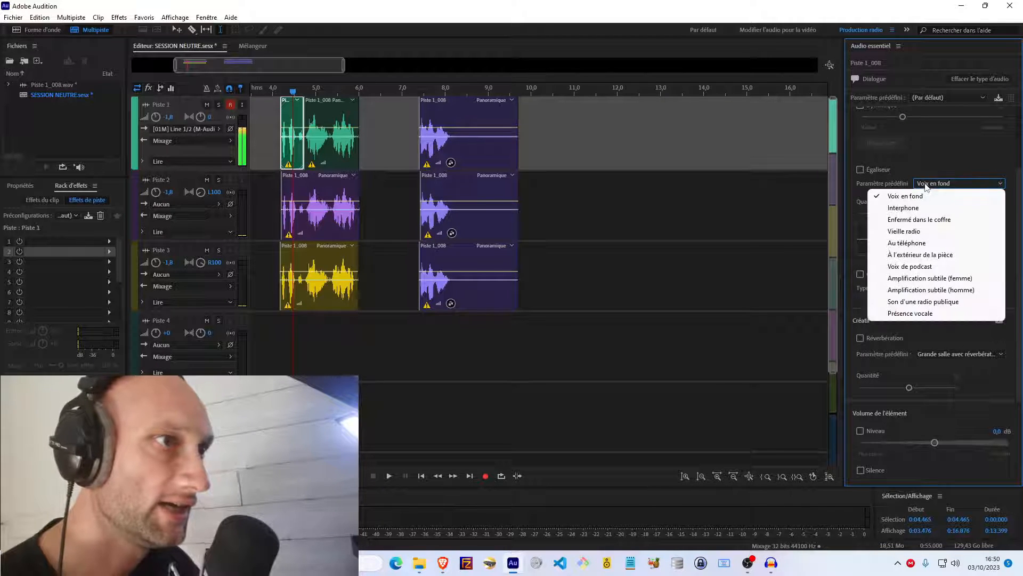
pyautogui.click(906, 243)
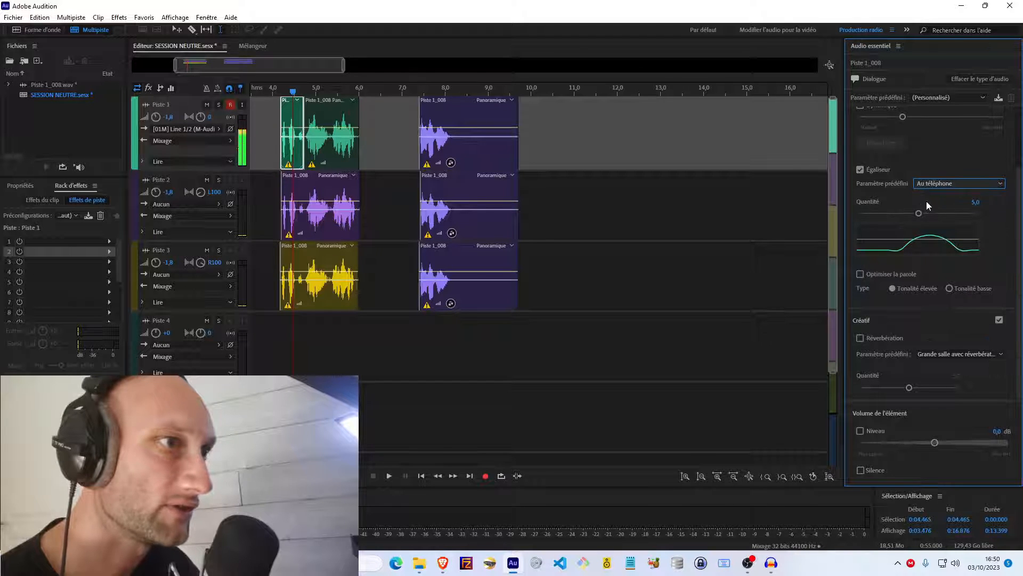
pyautogui.moveTo(919, 214); pyautogui.dragTo(939, 215)
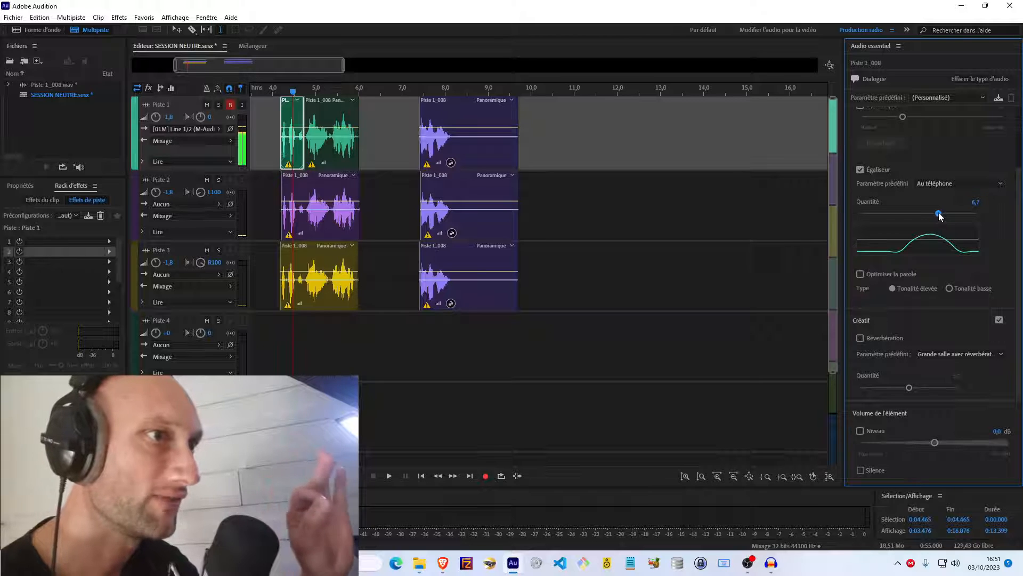
# Step: Mute Piste 2 and Piste 3, and play the processed first phrase on Piste 1 from 4.0 s
pyautogui.click(207, 181)
pyautogui.click(207, 250)
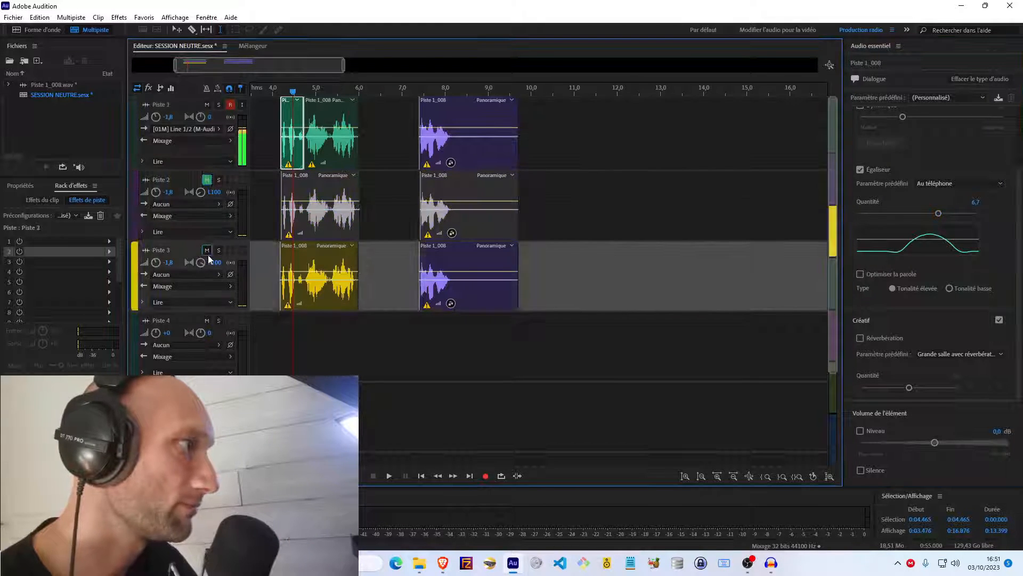
pyautogui.click(291, 151)
pyautogui.press('space')
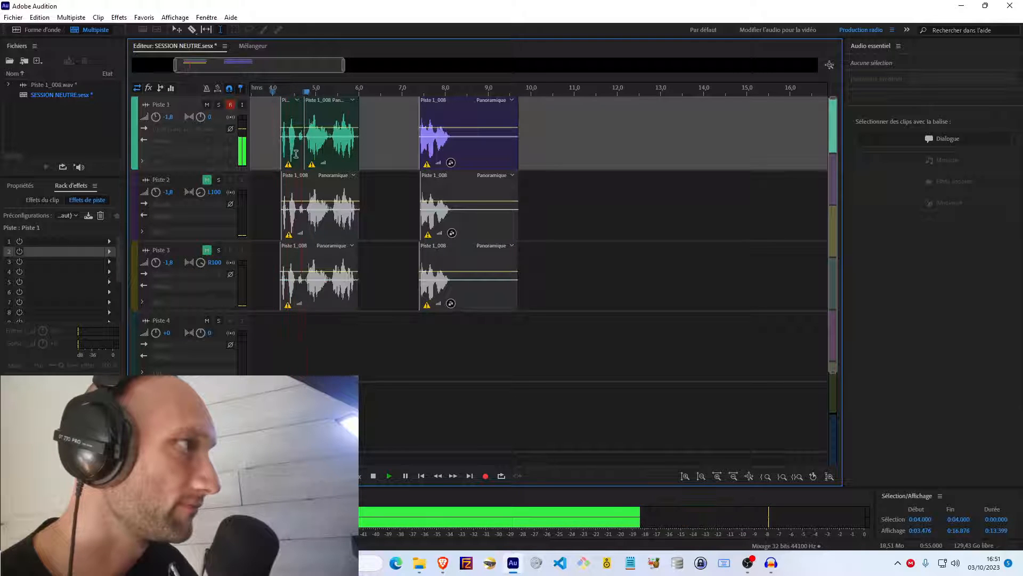
pyautogui.press('space')
# Step: Split the first Piste 2 clip at 4.761 s, in the pause before the second phrase
pyautogui.click(321, 145)
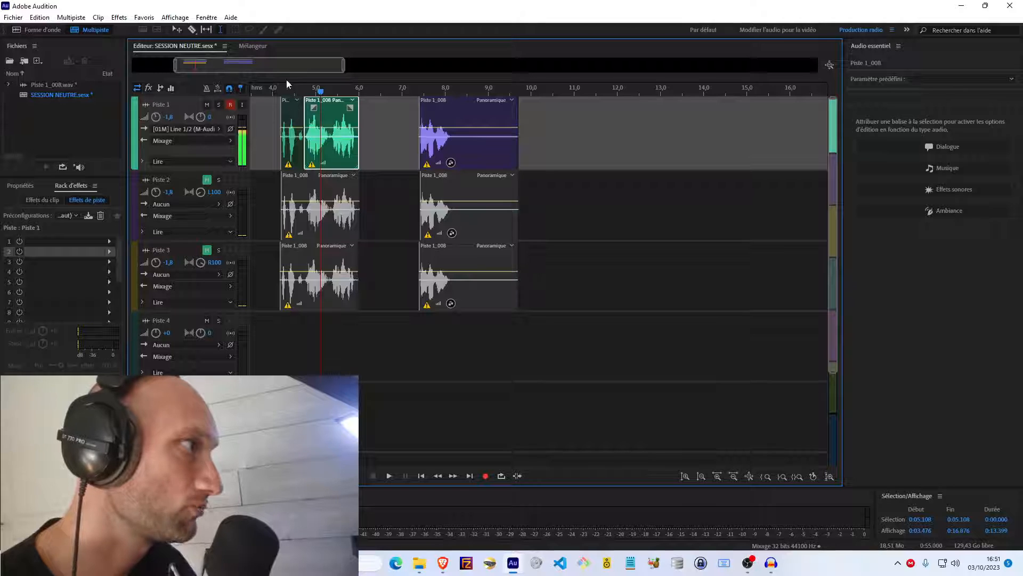
pyautogui.scroll(3, 273, 88)
pyautogui.scroll(2, 272, 85)
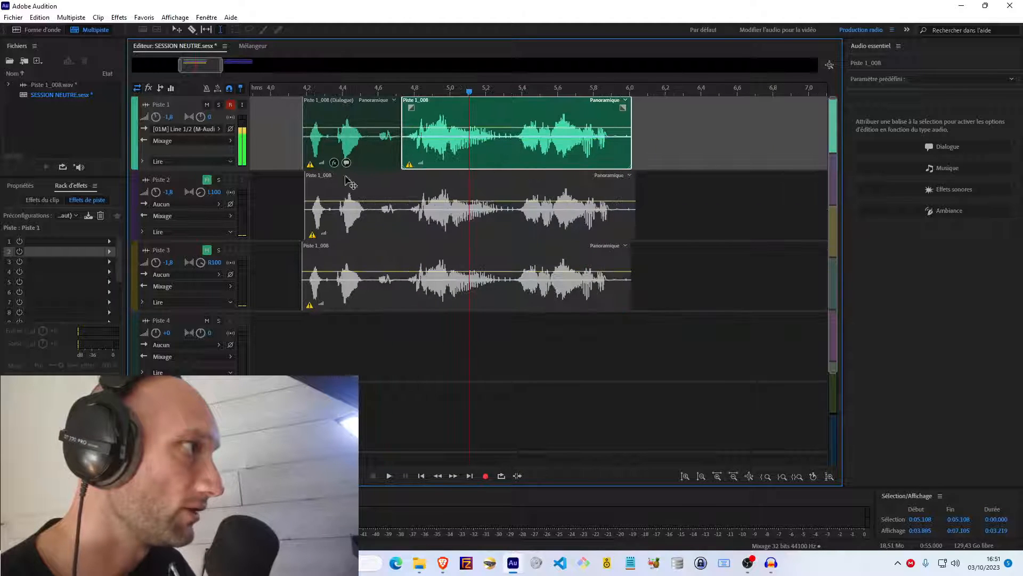
pyautogui.click(343, 106)
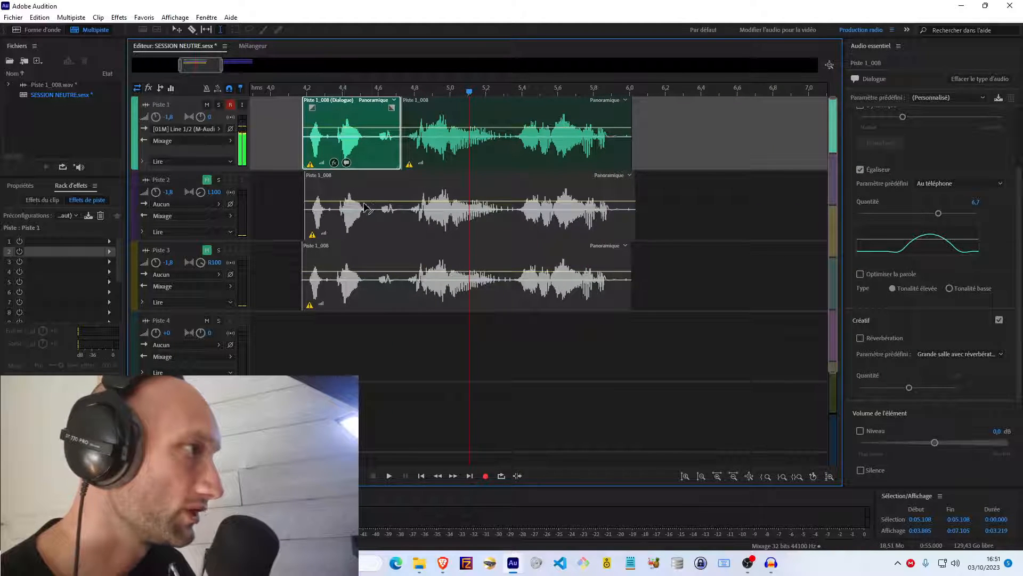
pyautogui.click(408, 204)
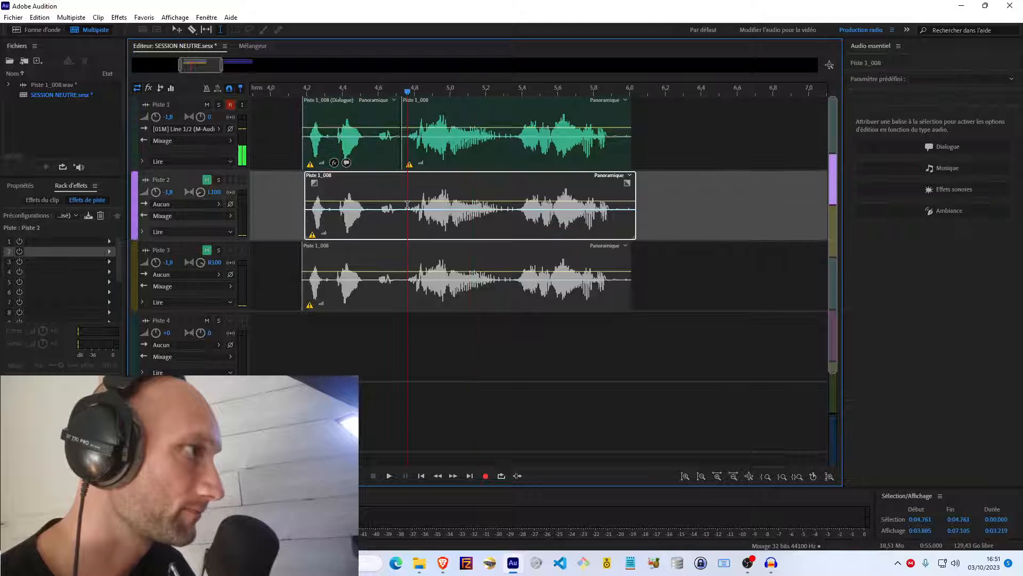
pyautogui.hotkey('ctrl', 'k')
pyautogui.click(258, 185)
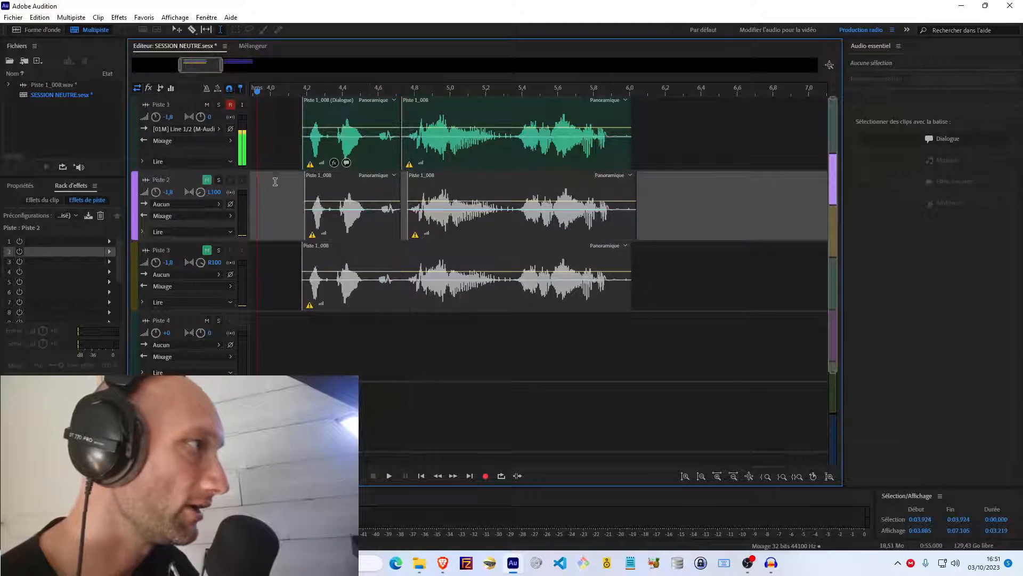
# Step: Unmute Piste 2, move its first-phrase clip to Piste 1 at about 3.7 s, and put the Dialogue clip on Piste 2 at about 4.2 s
pyautogui.moveTo(206, 64); pyautogui.dragTo(197, 67)
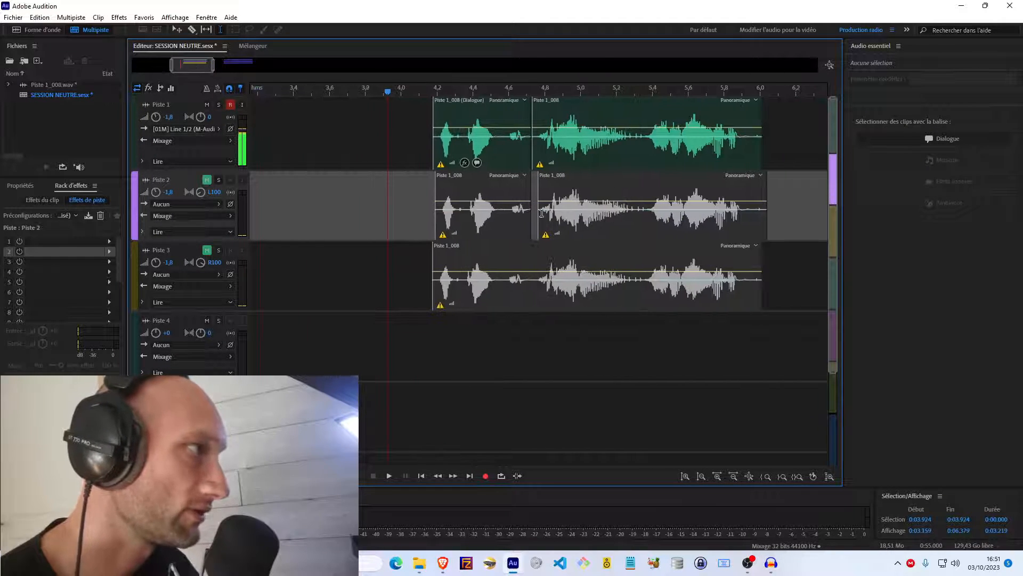
pyautogui.click(207, 179)
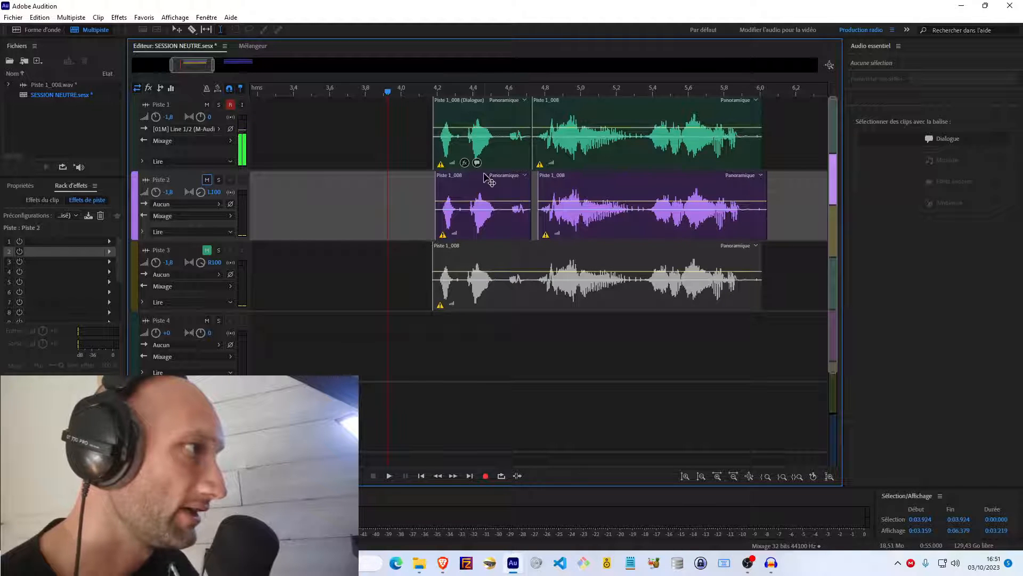
pyautogui.moveTo(490, 181); pyautogui.dragTo(373, 134)
pyautogui.moveTo(471, 103); pyautogui.dragTo(471, 178)
pyautogui.moveTo(413, 107); pyautogui.dragTo(427, 105)
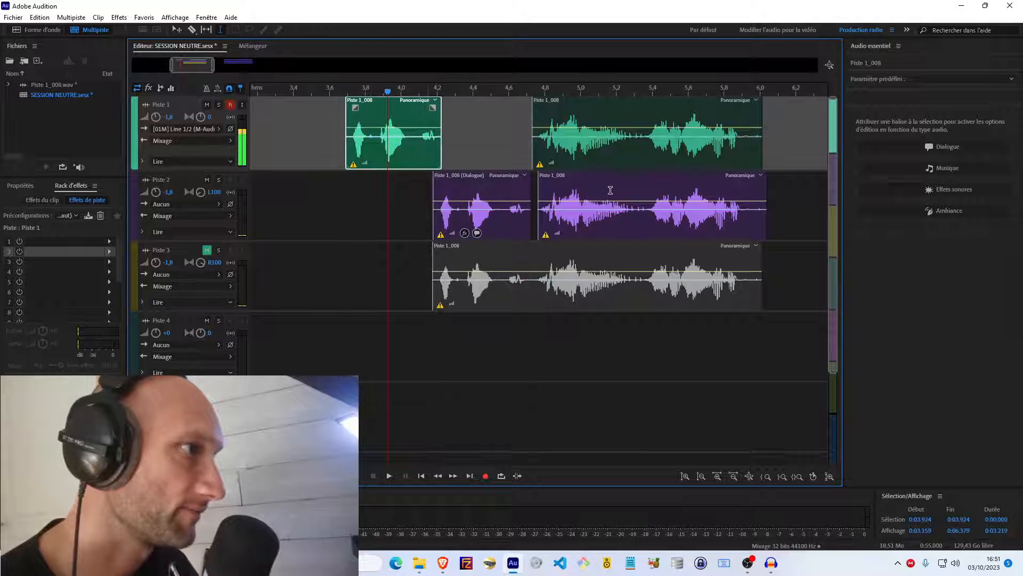
# Step: Delete the remaining second part of the voice on Piste 2, and play the arrangement from 3.712 s
pyautogui.click(610, 190)
pyautogui.press('Delete')
pyautogui.click(350, 198)
pyautogui.press('space')
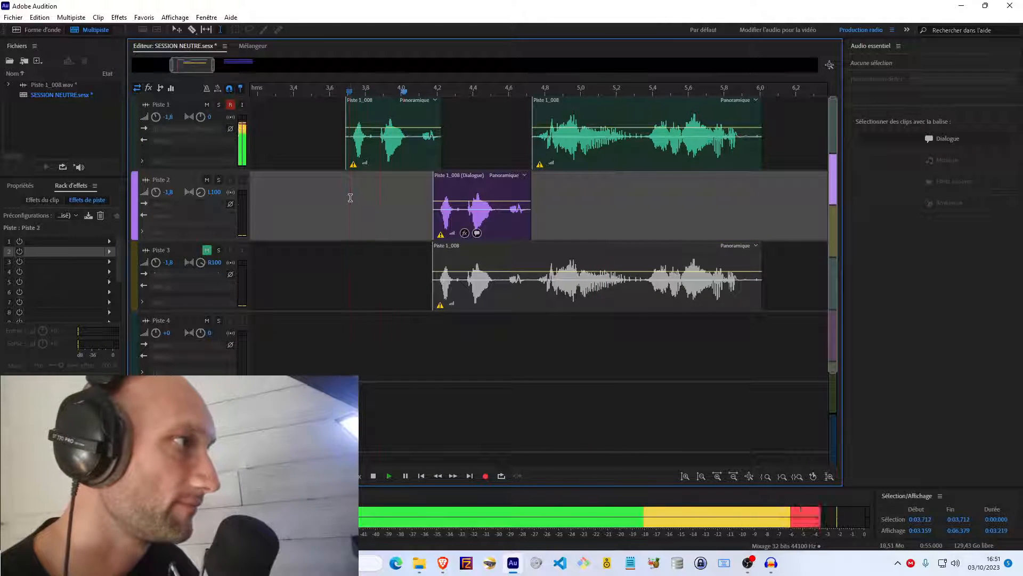
pyautogui.press('space')
# Step: Move the longer Piste 1 clip slightly earlier to start at about 4.65 s, and play the sequence from 3.421 s
pyautogui.moveTo(569, 107); pyautogui.dragTo(556, 110)
pyautogui.click(297, 219)
pyautogui.press('space')
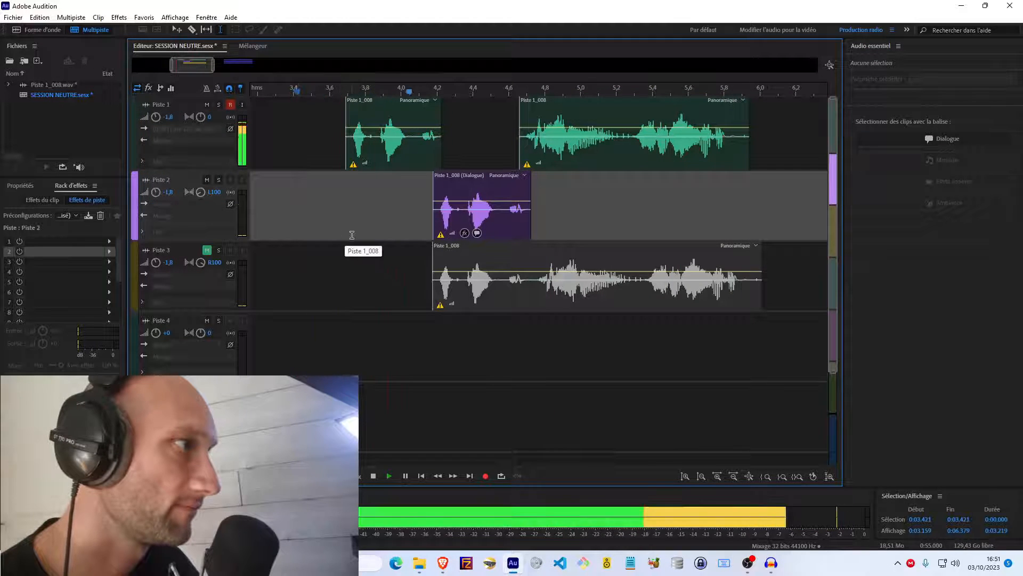
pyautogui.press('space')
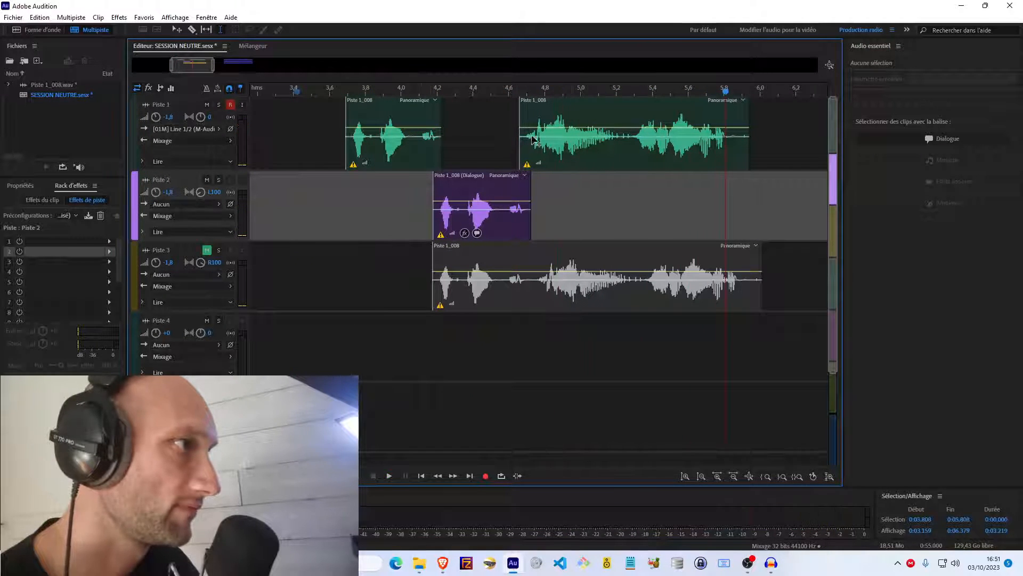
# Step: Find the pause in the longer Piste 1 clip by listening, split it at 5.292 s, and shift its second part slightly later
pyautogui.click(581, 146)
pyautogui.press('space')
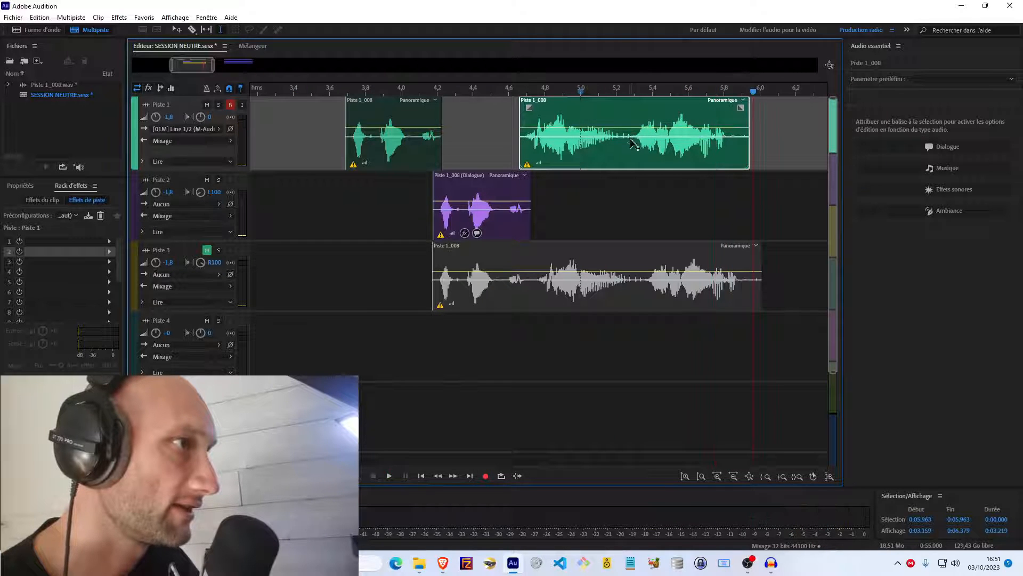
pyautogui.press('space')
pyautogui.press('space')
pyautogui.moveTo(632, 139)
pyautogui.mouseDown()
pyautogui.moveTo(526, 141)
pyautogui.moveTo(633, 146)
pyautogui.mouseUp()
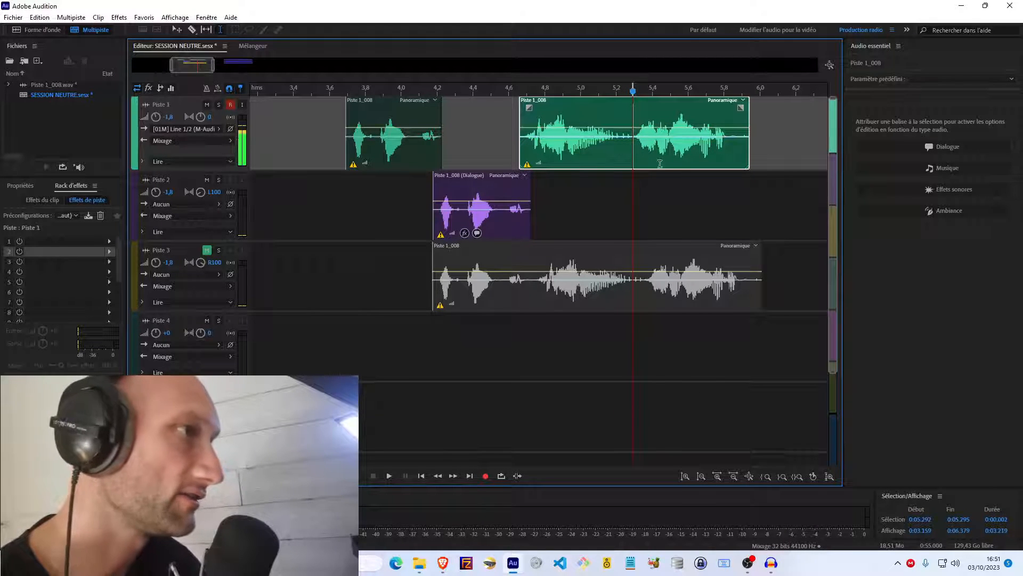
pyautogui.press('space')
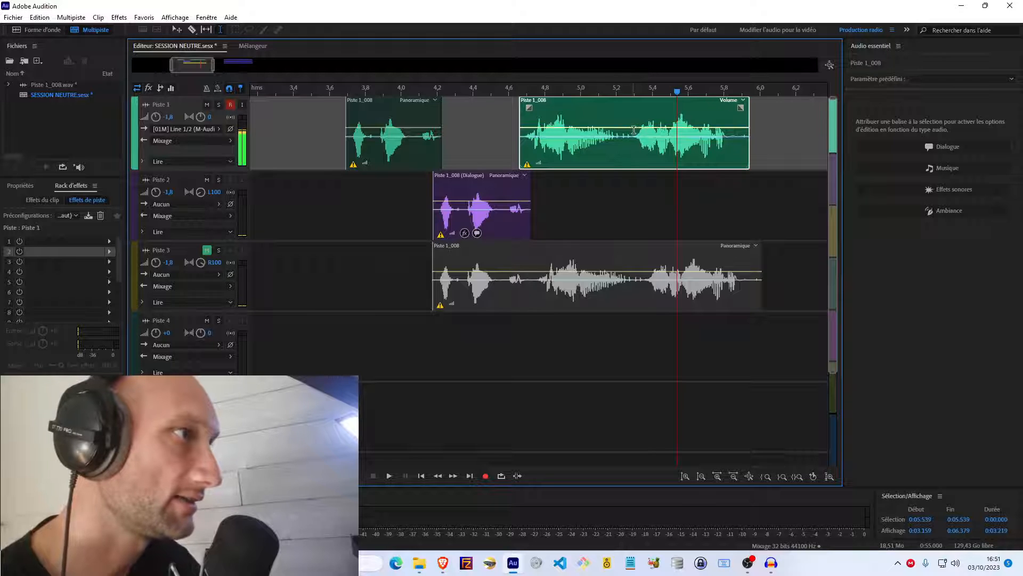
pyautogui.hotkey('ctrl', 'k')
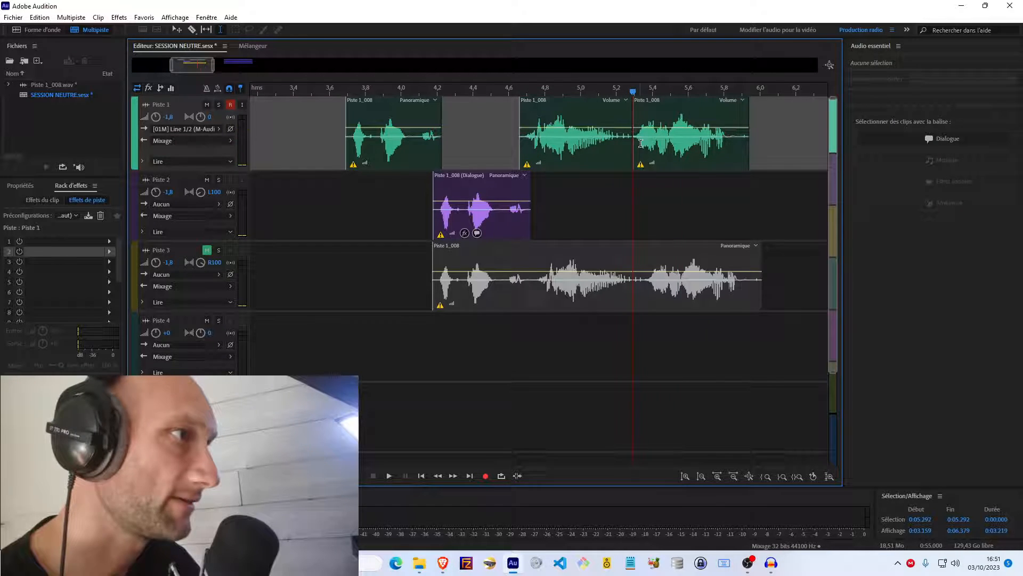
pyautogui.click(656, 103)
pyautogui.moveTo(657, 102); pyautogui.dragTo(662, 102)
# Step: Assign the Dialogue type with large-hall reverb at amount 5.0 to the middle Piste 1 clip, and play the sequence from 3.715 s
pyautogui.click(546, 144)
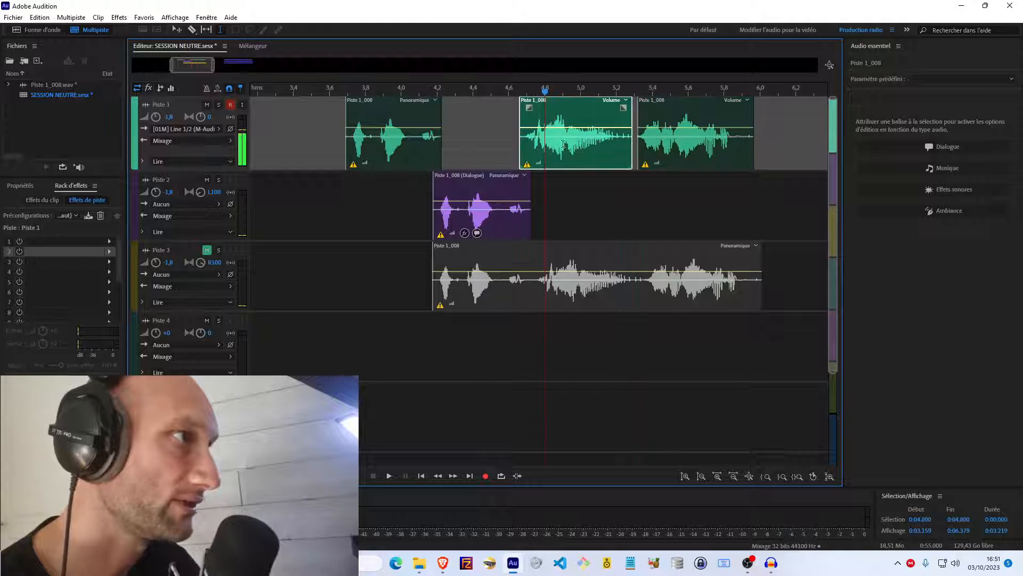
pyautogui.click(916, 142)
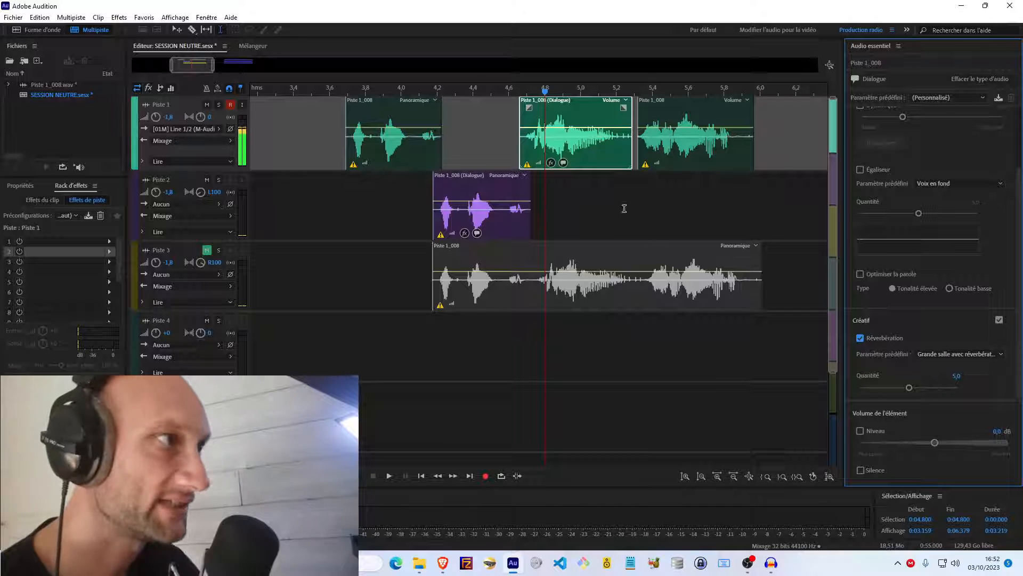
pyautogui.click(351, 178)
pyautogui.press('space')
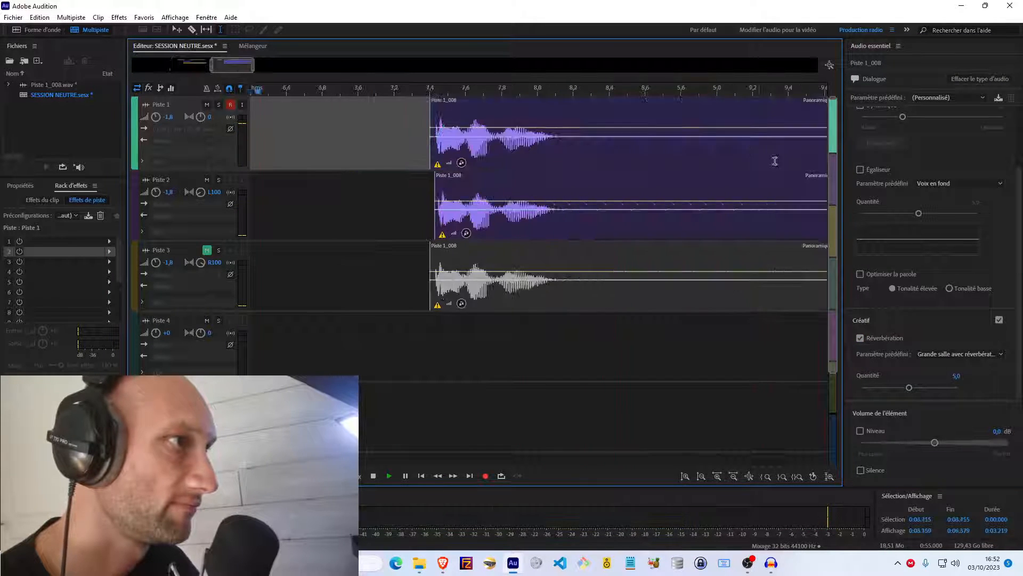
pyautogui.press('space')
# Step: Move the grouped last-phrase clips earlier so they start right after the Piste 1 voice clips, at about 6.0 s
pyautogui.scroll(-3, 445, 97)
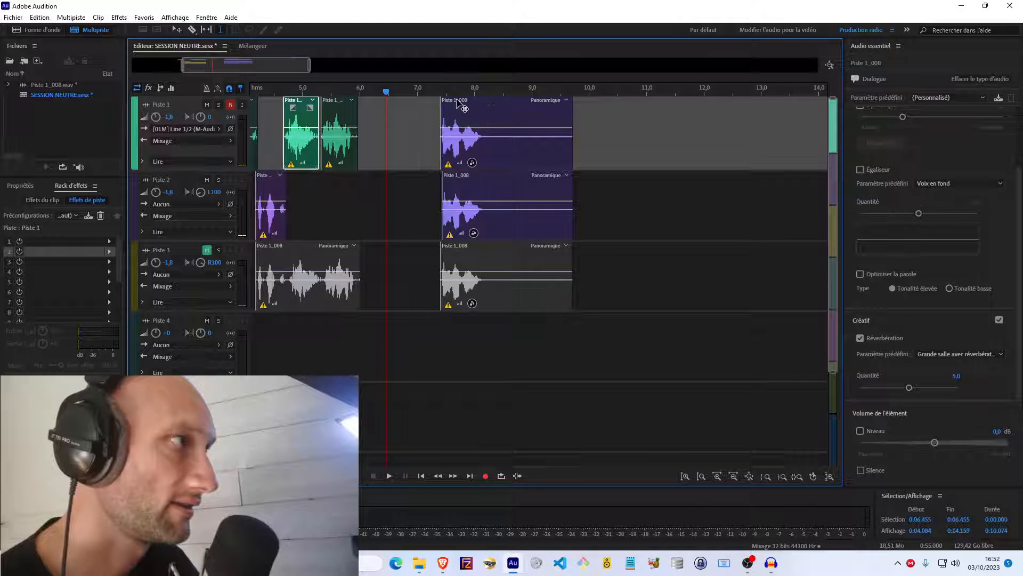
pyautogui.moveTo(456, 100); pyautogui.dragTo(374, 106)
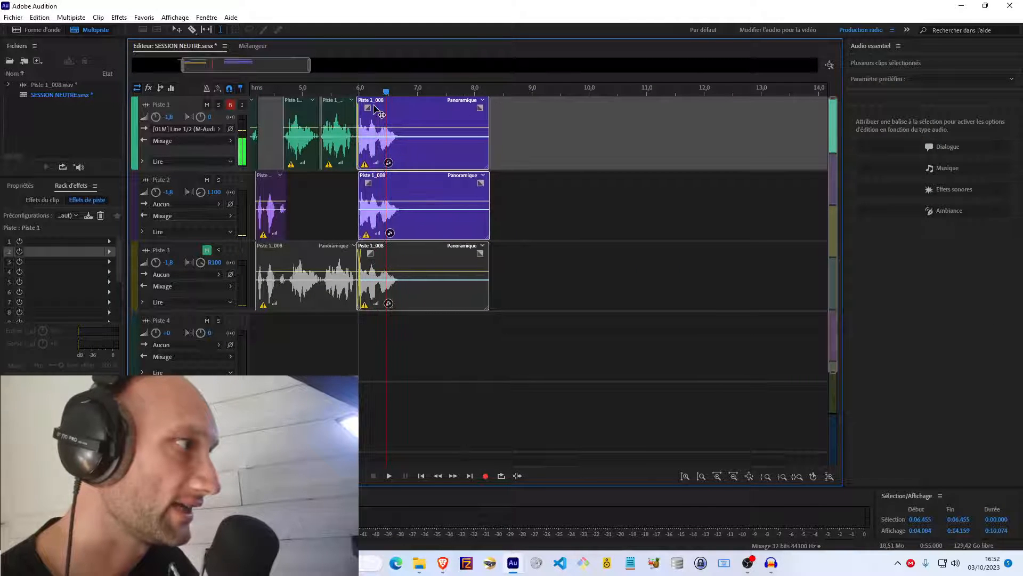
pyautogui.moveTo(290, 67); pyautogui.dragTo(267, 68)
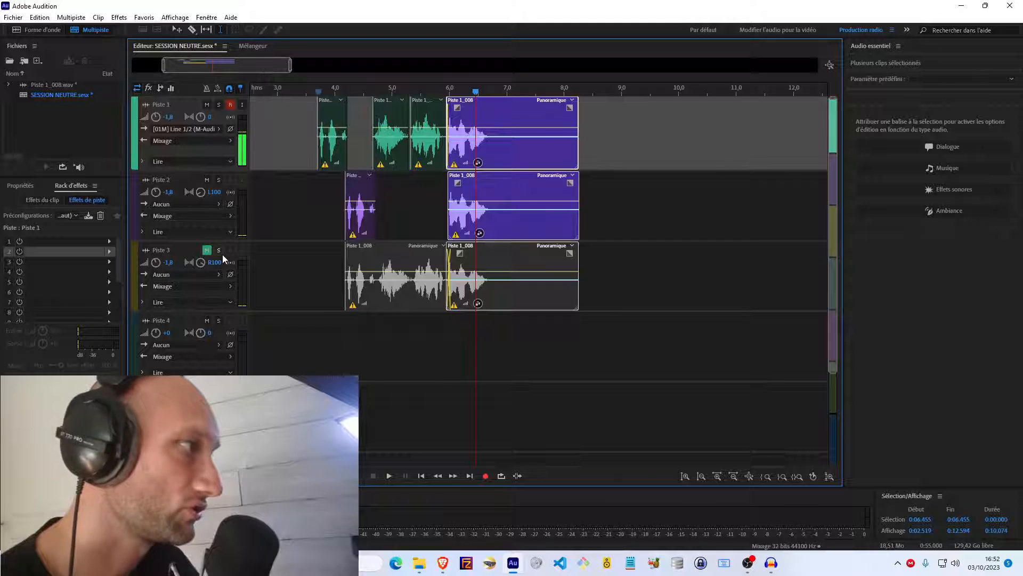
# Step: Unmute Piste 3, delete its first voice clip, and play the whole arrangement from 3.691 s
pyautogui.click(207, 250)
pyautogui.click(349, 288)
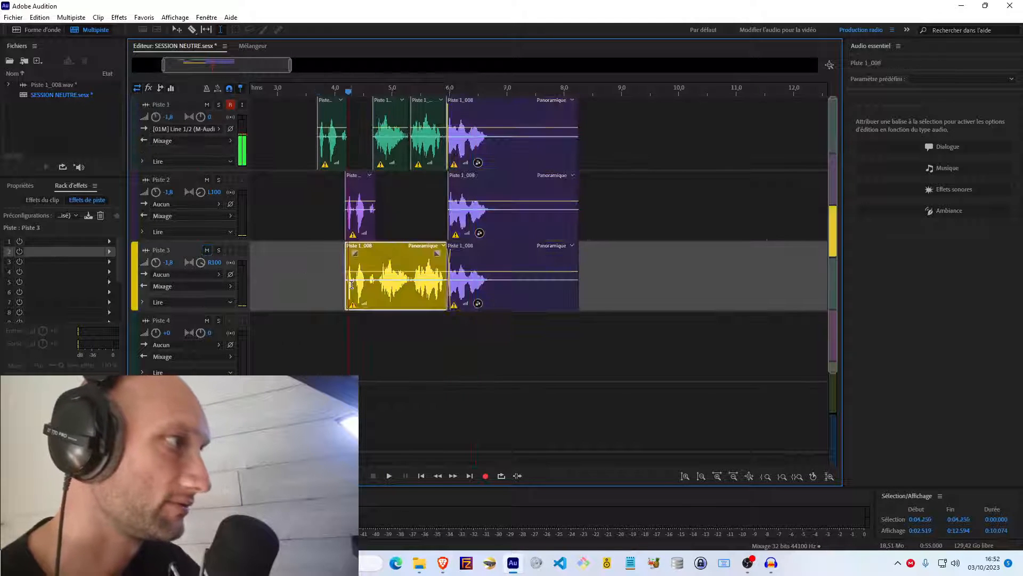
pyautogui.press('Delete')
pyautogui.click(317, 244)
pyautogui.press('space')
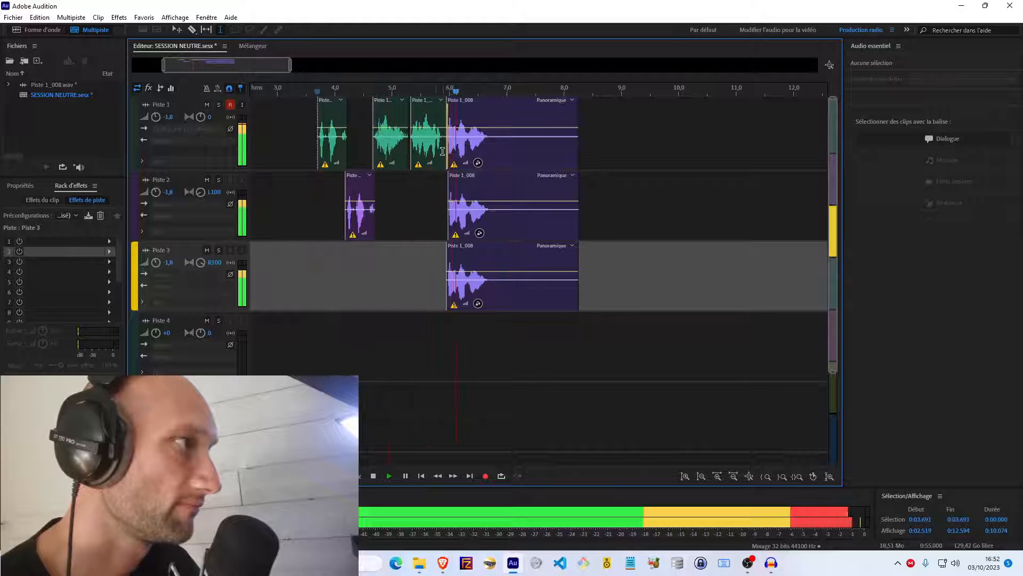
pyautogui.press('space')
# Step: Delete the unprocessed Piste 1 clip between the reverb clip and the grouped last-phrase clips
pyautogui.scroll(3, 424, 90)
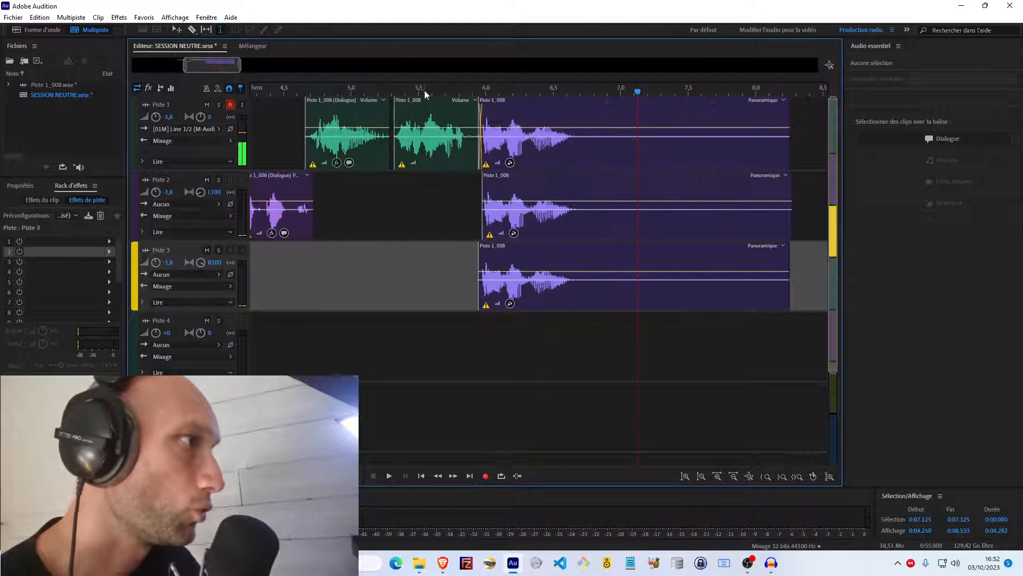
pyautogui.click(451, 129)
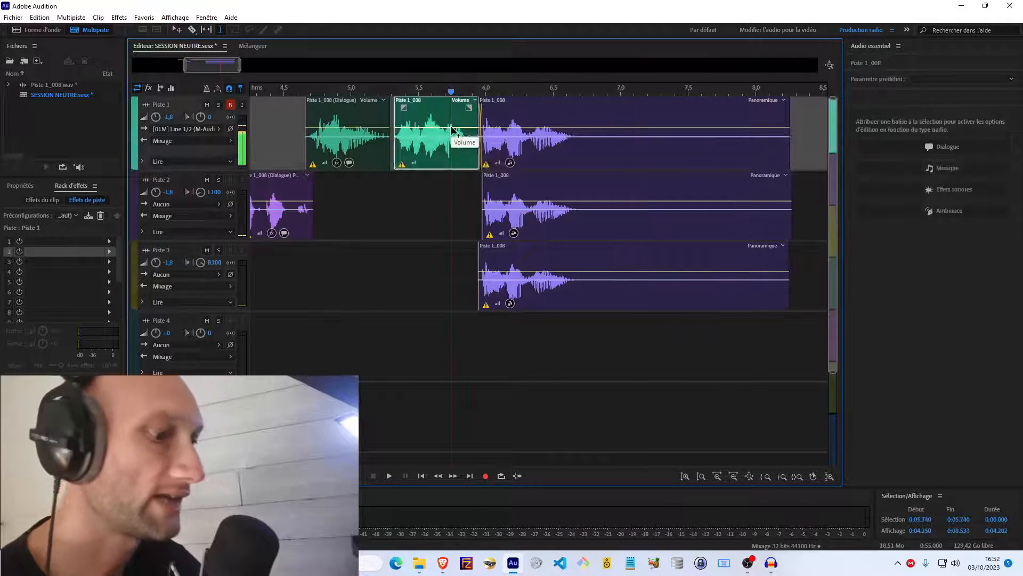
pyautogui.press('Delete')
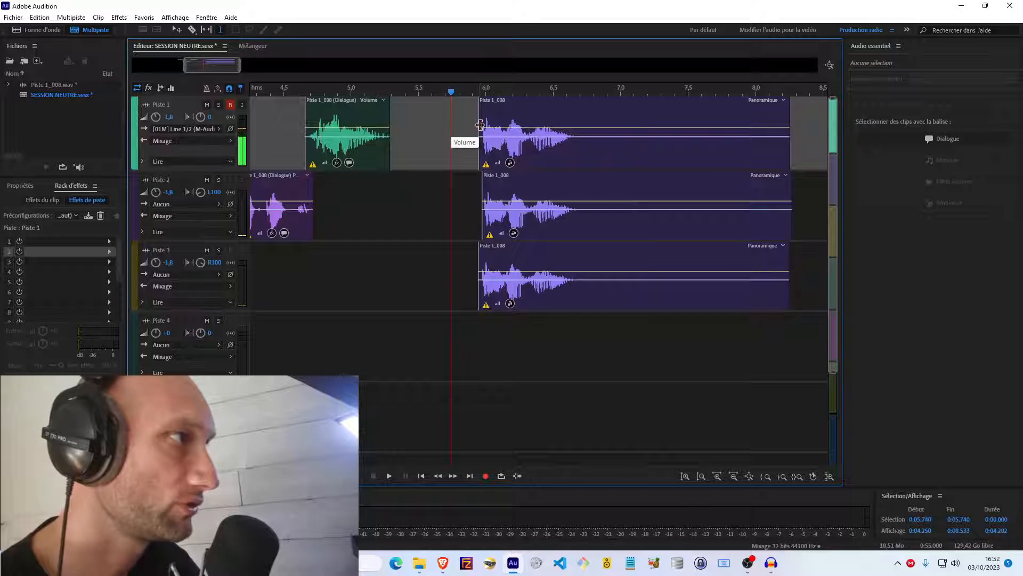
# Step: Extend the starts of the grouped clips on Piste 1, Piste 2 and Piste 3 back to the reverb clip's end, at about 5.3 s
pyautogui.moveTo(480, 124); pyautogui.dragTo(391, 131)
pyautogui.click(466, 188)
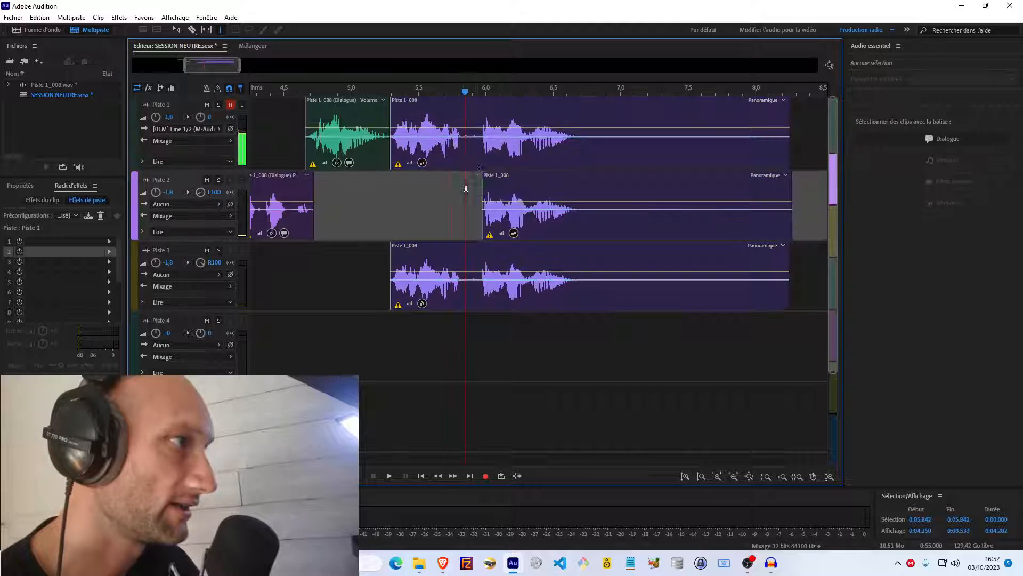
pyautogui.moveTo(480, 193); pyautogui.dragTo(393, 193)
pyautogui.click(356, 200)
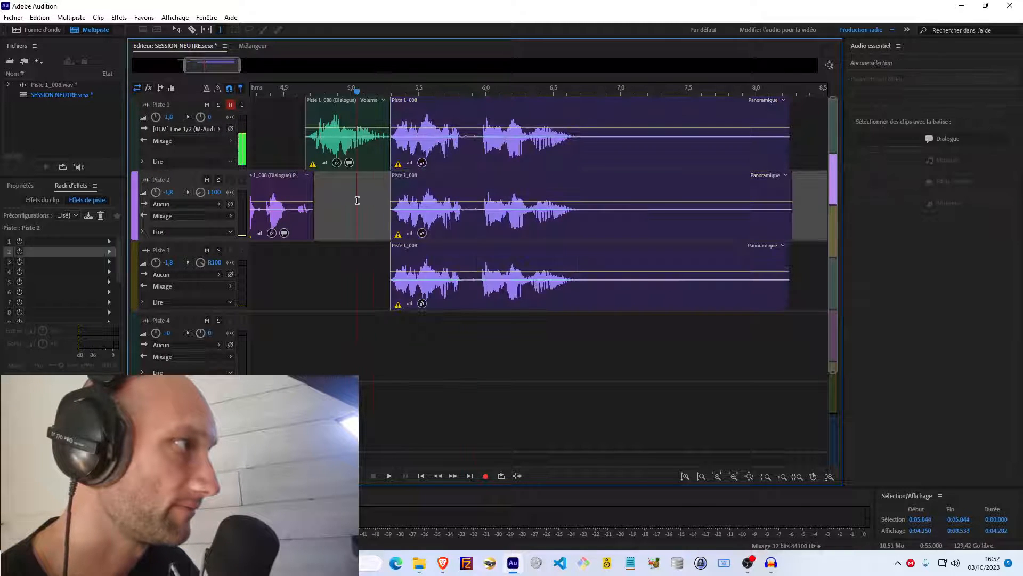
# Step: Play back the arrangement from 5.044 s and again from 3.691 s to check how the clips follow one another
pyautogui.press('space')
pyautogui.press('space')
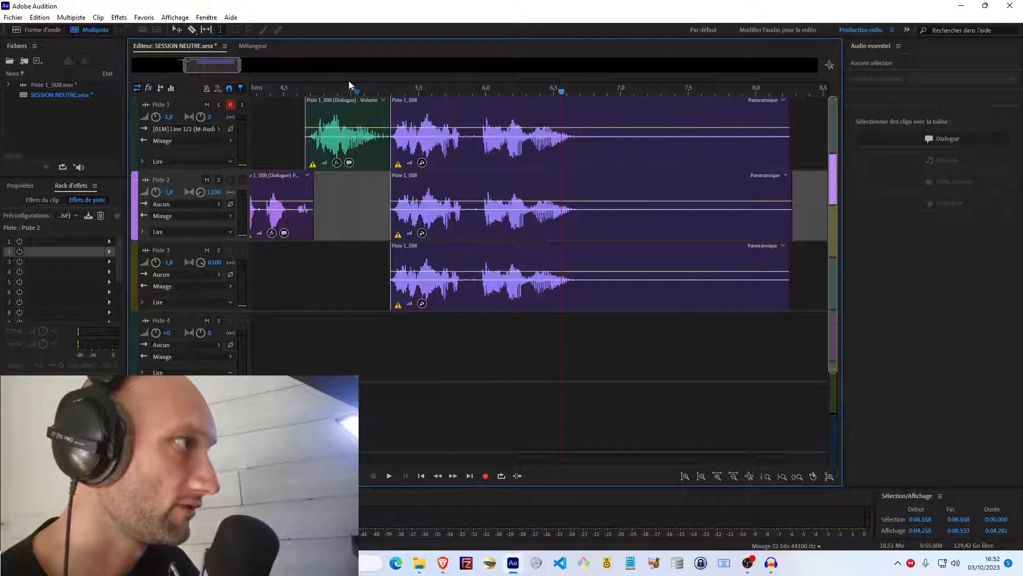
pyautogui.scroll(-4, 372, 91)
pyautogui.click(308, 147)
pyautogui.press('space')
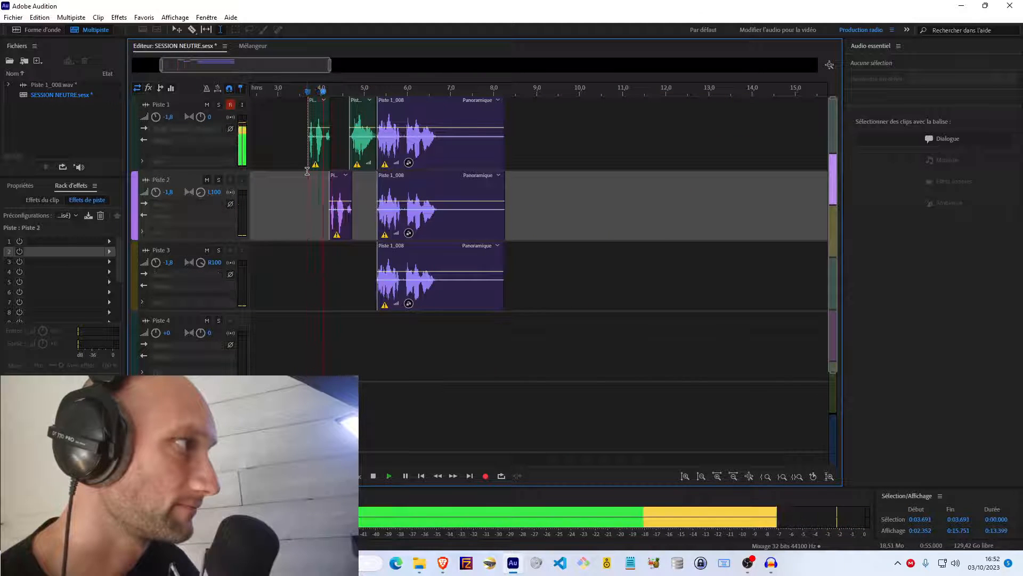
pyautogui.press('space')
# Step: Duplicate the Piste 1 reverb clip onto Piste 4 at the same time position and play the arrangement from 3.316 s
pyautogui.click(361, 143)
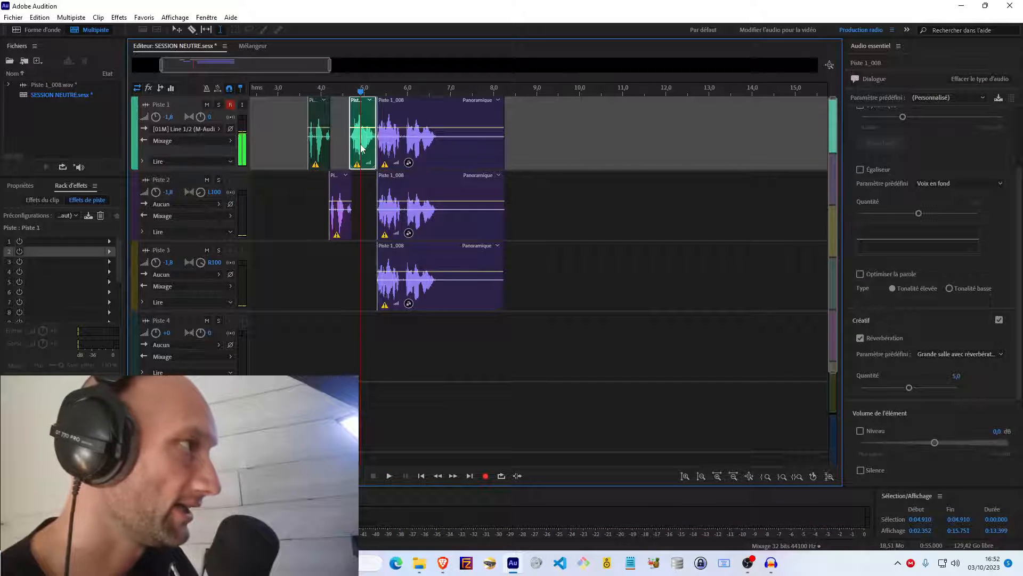
pyautogui.moveTo(360, 100); pyautogui.dragTo(360, 335)
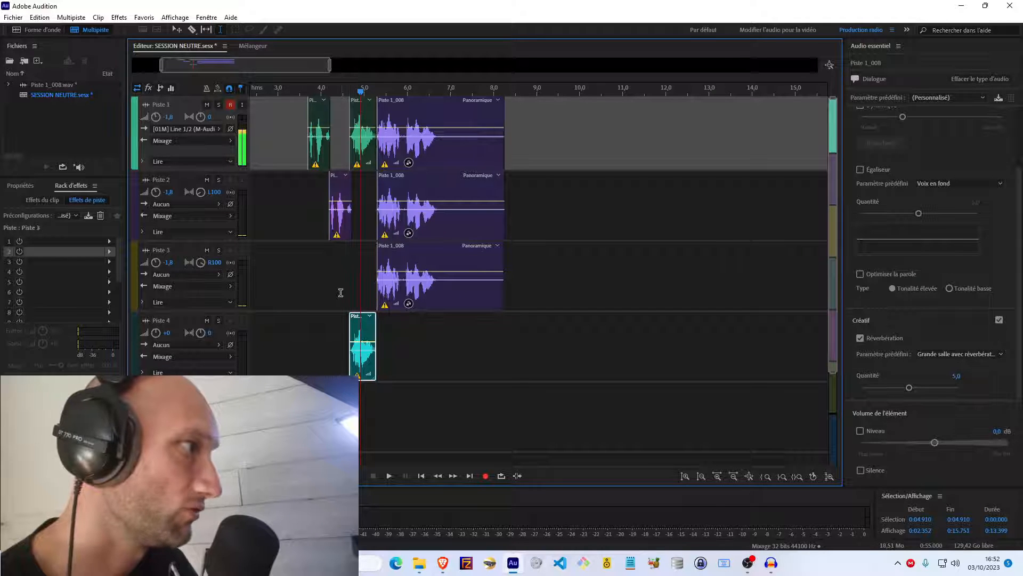
pyautogui.click(340, 293)
pyautogui.press('space')
pyautogui.click(292, 261)
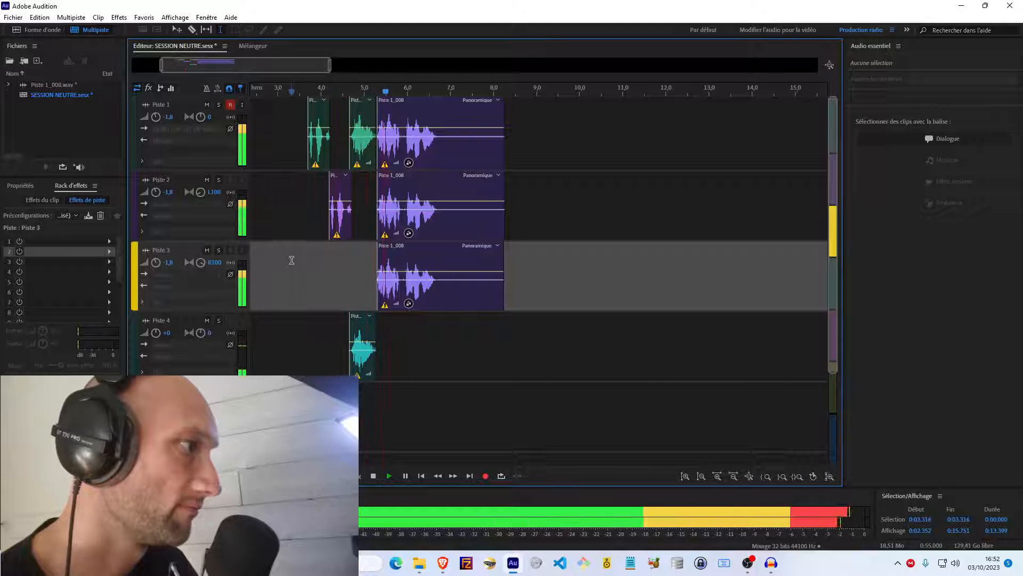
pyautogui.press('space')
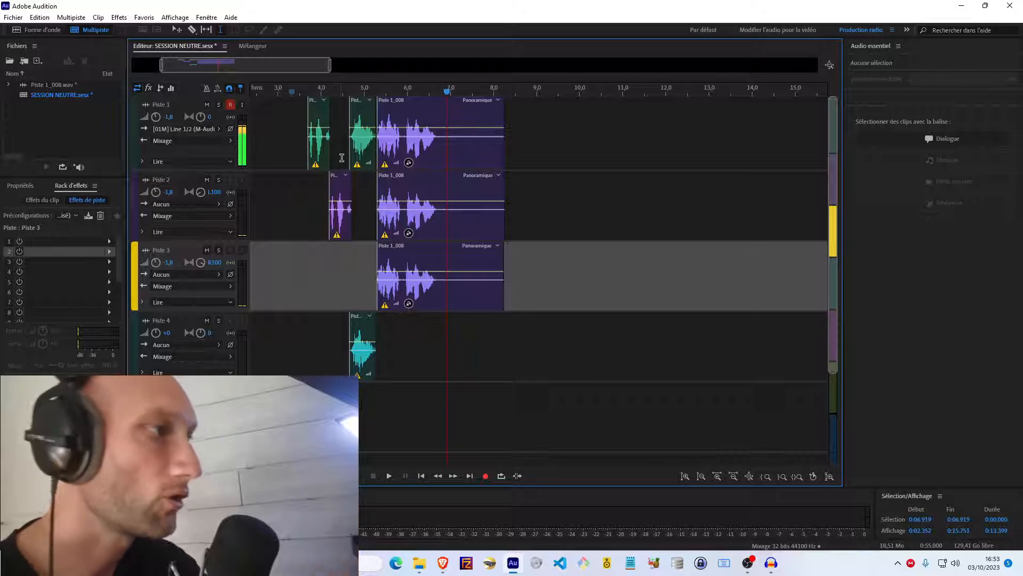
# Step: Switch to Audacity and record a voice take on Audio 1 from about 0.6 s, removing everything before about 4.4 s
pyautogui.click(771, 562)
pyautogui.click(98, 123)
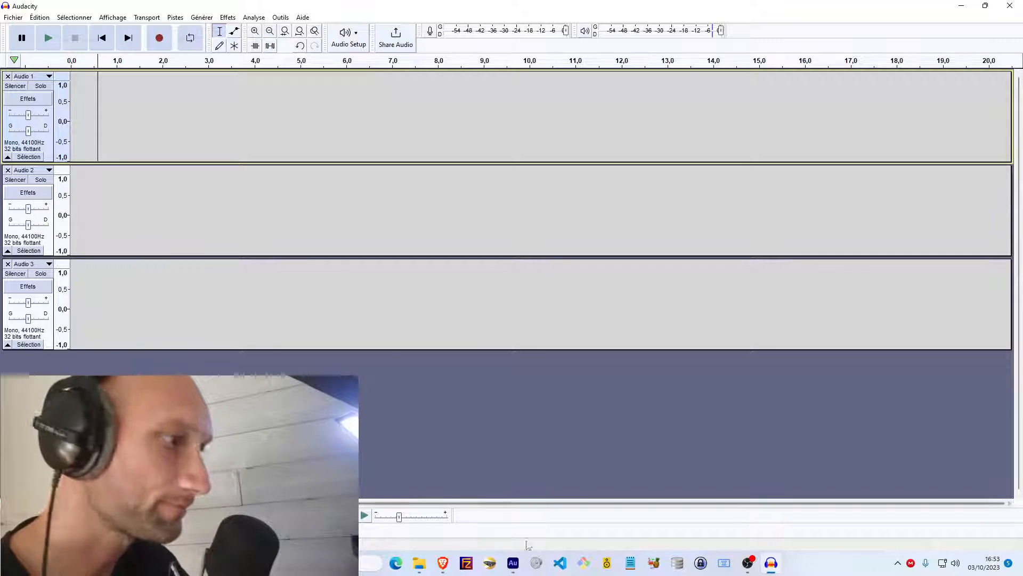
pyautogui.click(160, 40)
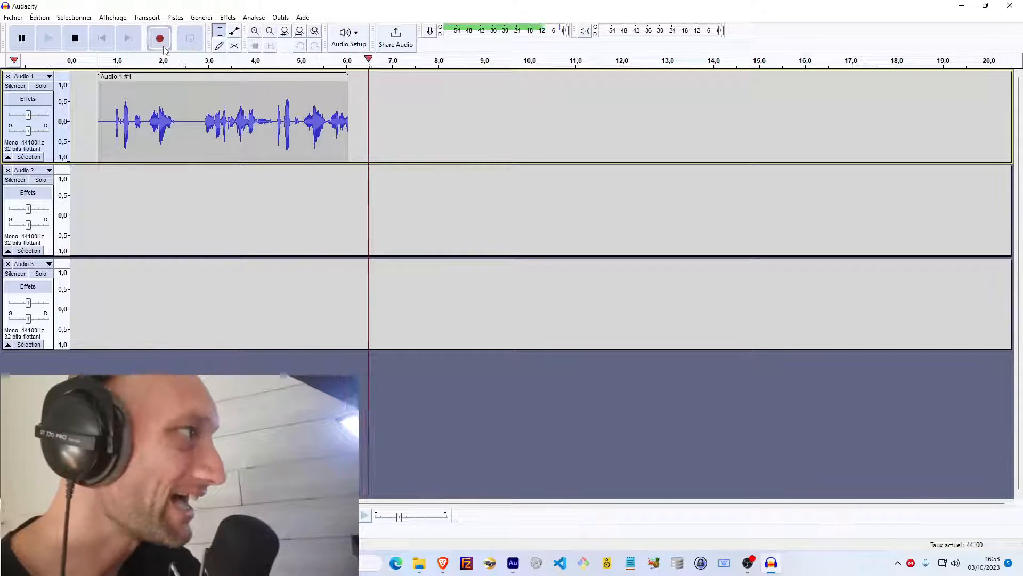
pyautogui.press('space')
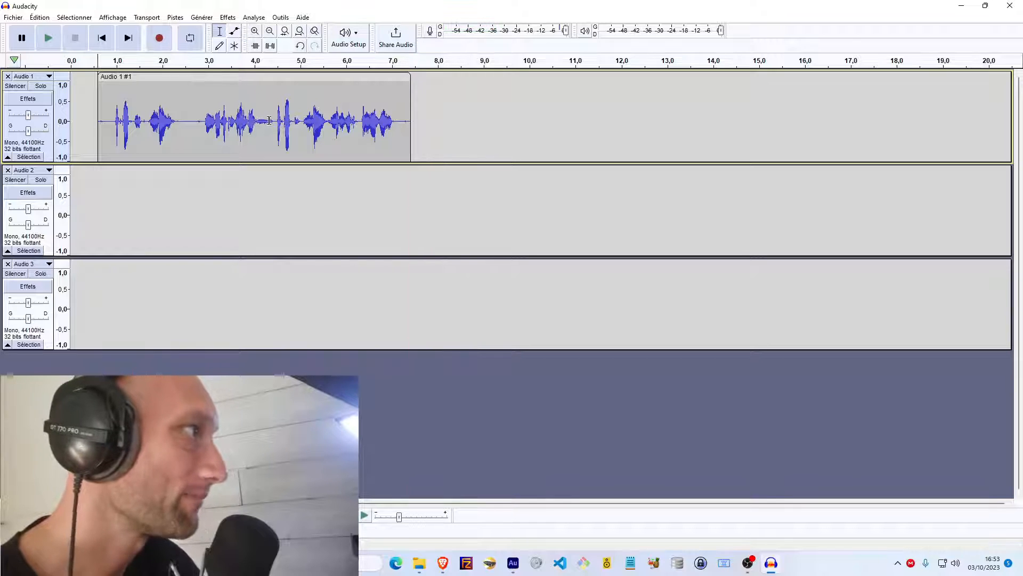
pyautogui.moveTo(274, 121); pyautogui.dragTo(46, 116)
pyautogui.press('Delete')
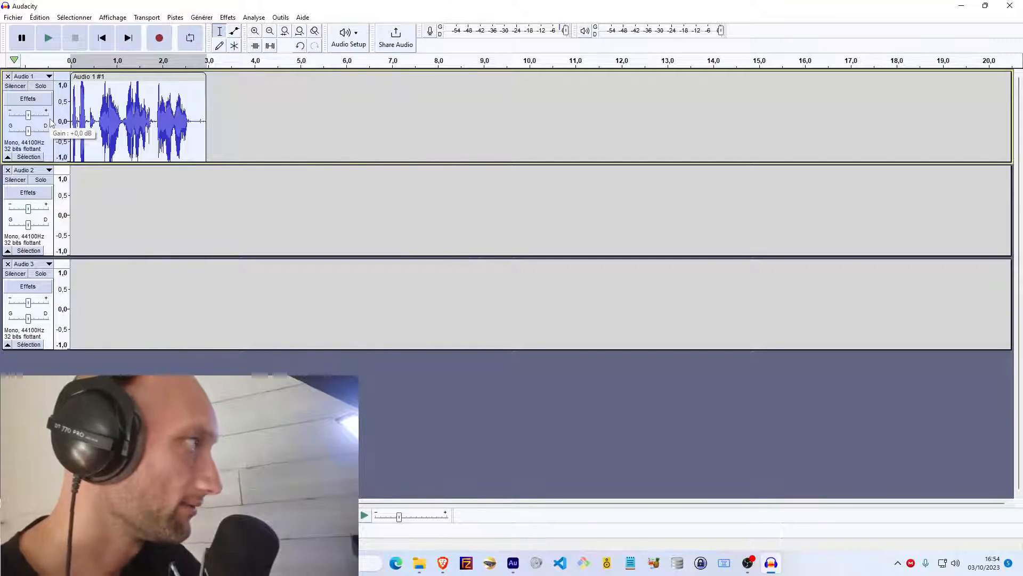
# Step: Reduce the gain of Audio 1 to slightly below -3.0 dB, playing the take to check its level
pyautogui.click(96, 121)
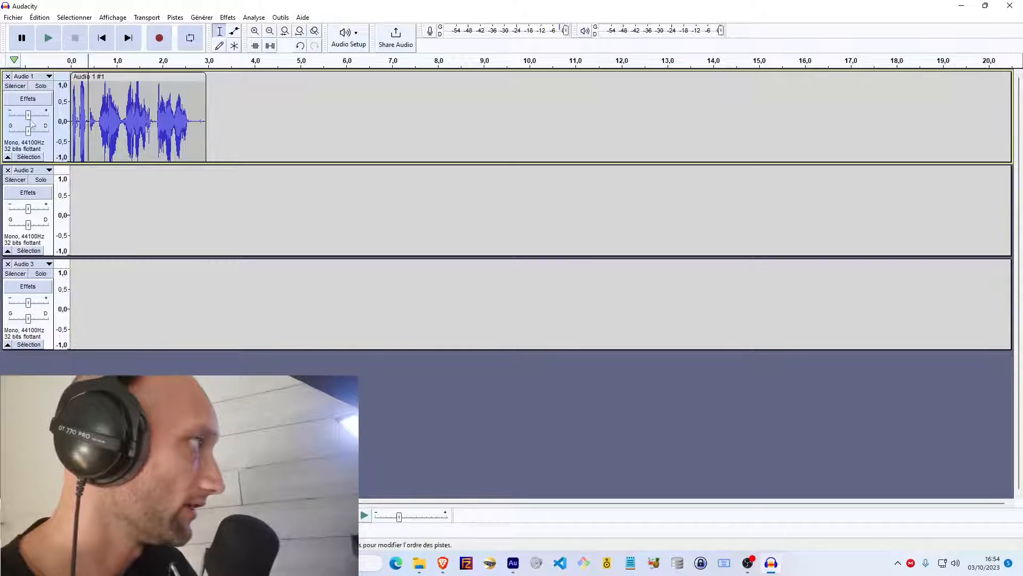
pyautogui.moveTo(27, 113); pyautogui.dragTo(26, 113)
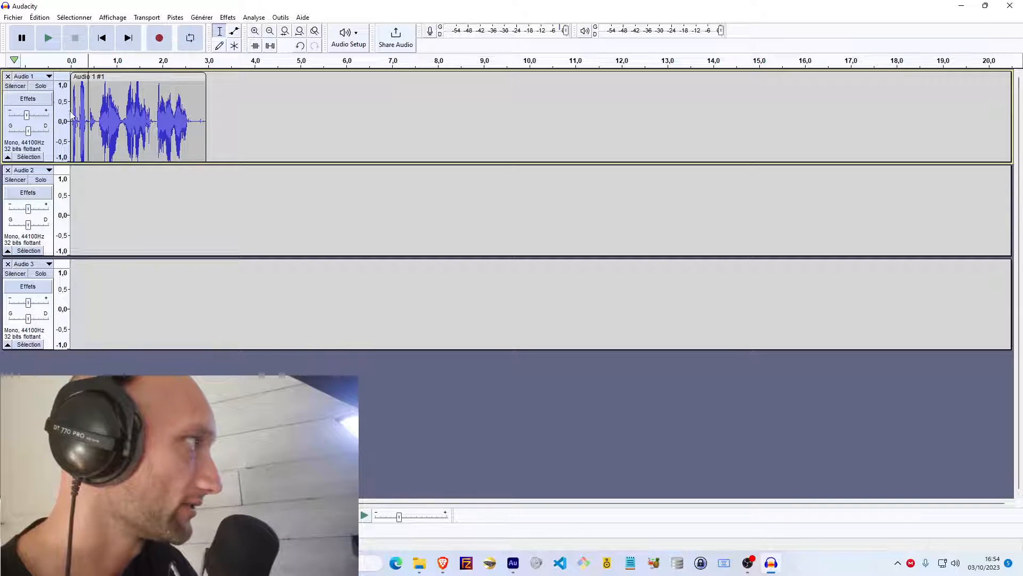
pyautogui.press('space')
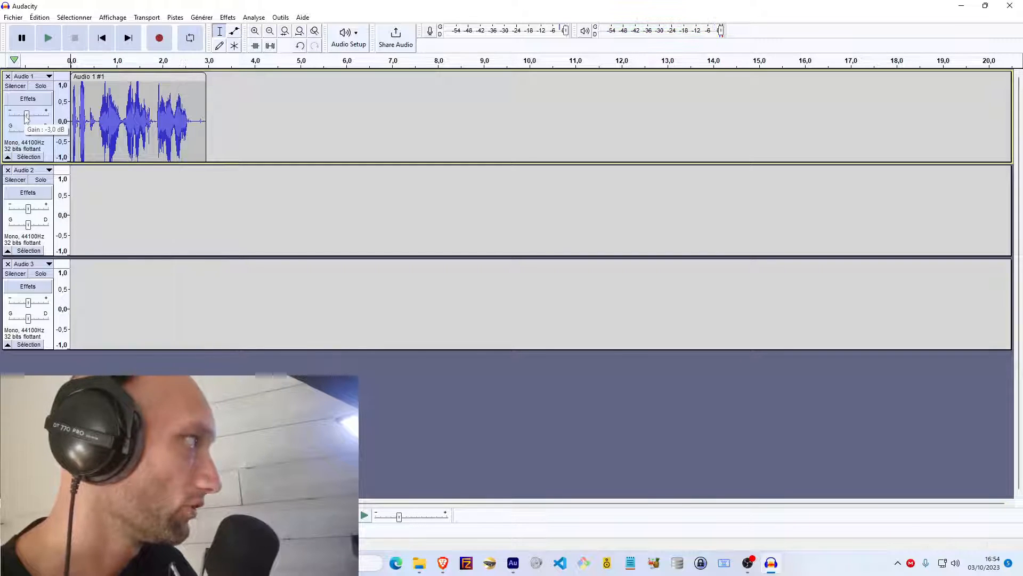
pyautogui.moveTo(25, 115); pyautogui.dragTo(23, 116)
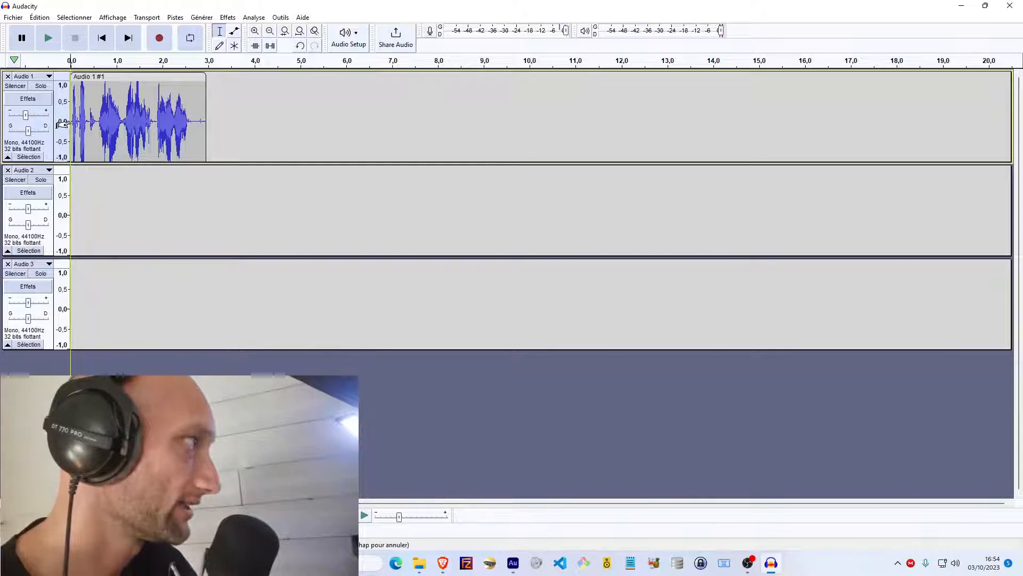
pyautogui.press('space')
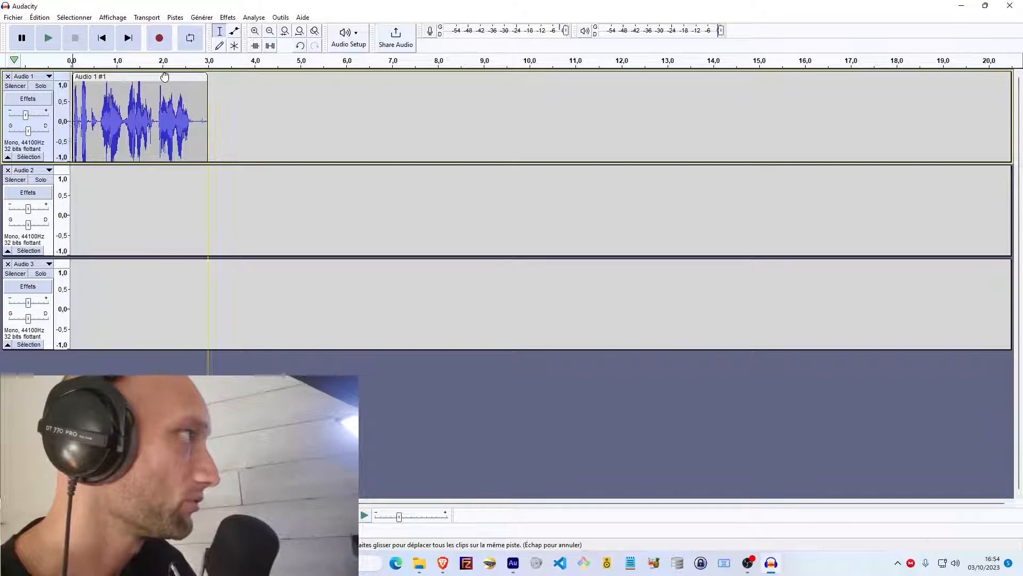
# Step: Move the Audio 1 clip to start at about 3.3 s and lower the gains of Audio 2 and Audio 3 to match Audio 1
pyautogui.moveTo(144, 81); pyautogui.dragTo(295, 80)
pyautogui.moveTo(29, 212); pyautogui.dragTo(24, 213)
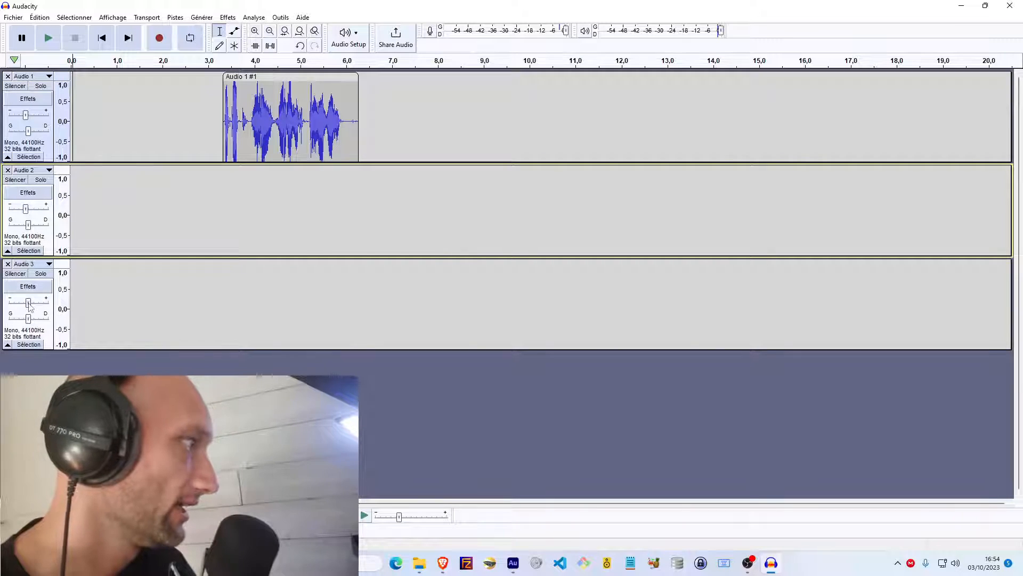
pyautogui.moveTo(28, 302); pyautogui.dragTo(25, 308)
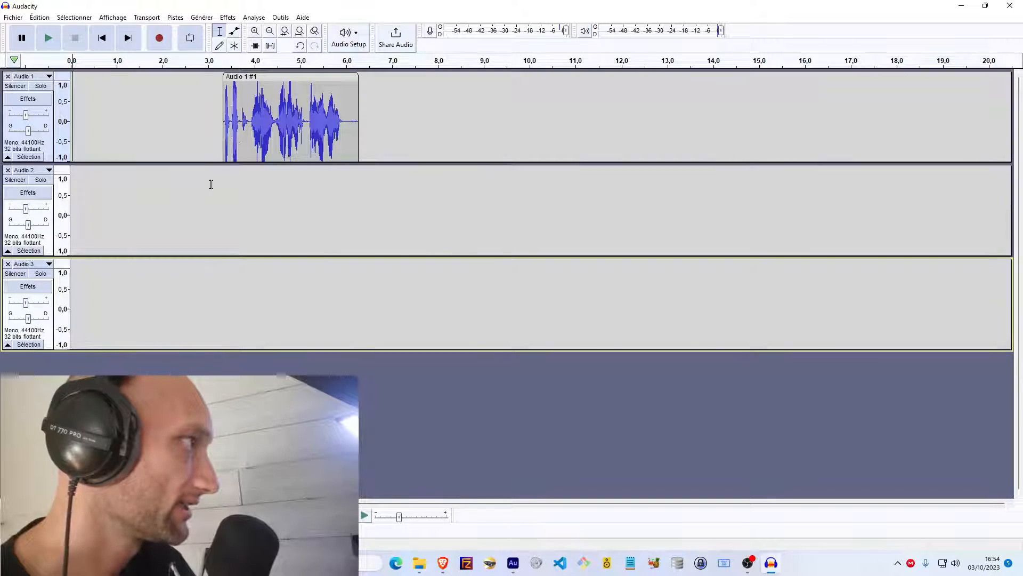
# Step: Copy the Audio 1 clip onto Audio 2 and Audio 3, both starting at about 3.3 s, and play the three tracks together
pyautogui.click(257, 77)
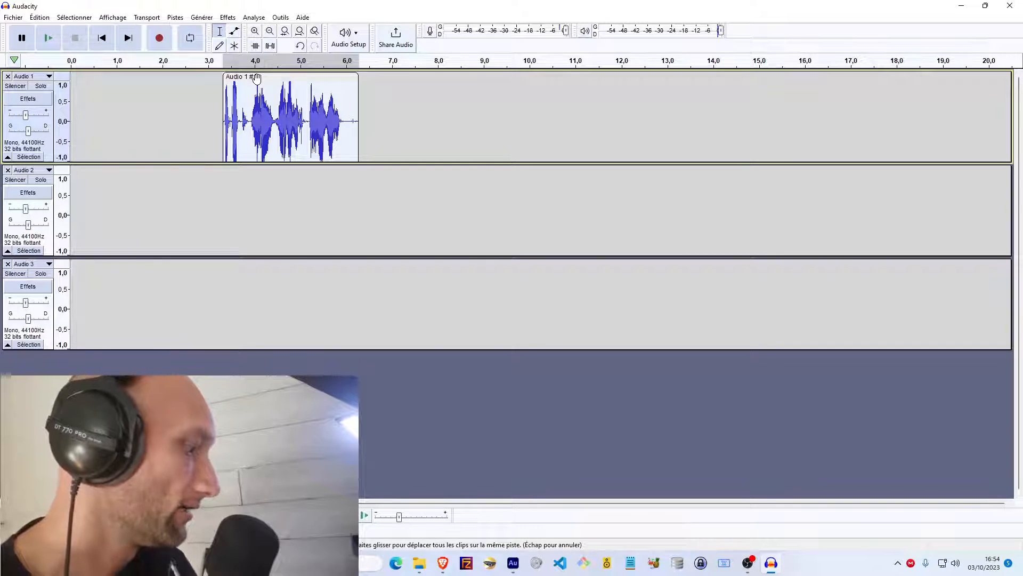
pyautogui.click(254, 31)
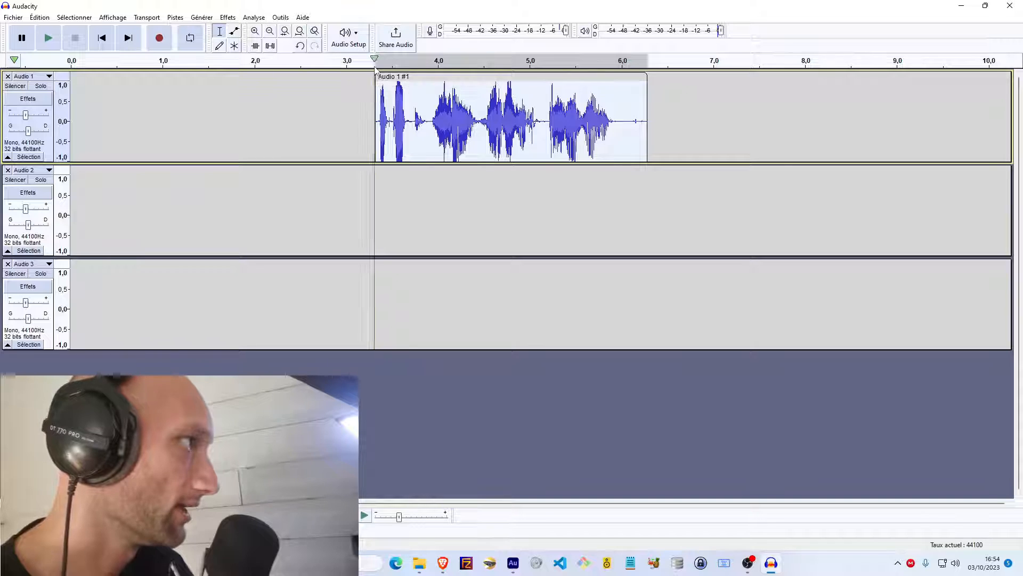
pyautogui.click(375, 67)
pyautogui.press('space')
pyautogui.click(372, 189)
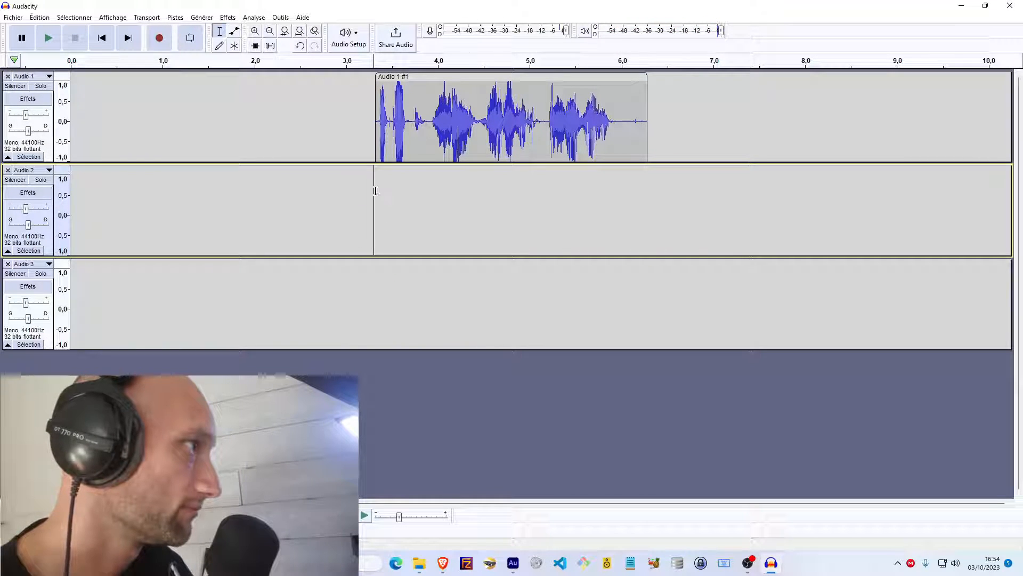
pyautogui.hotkey('ctrl', 'v')
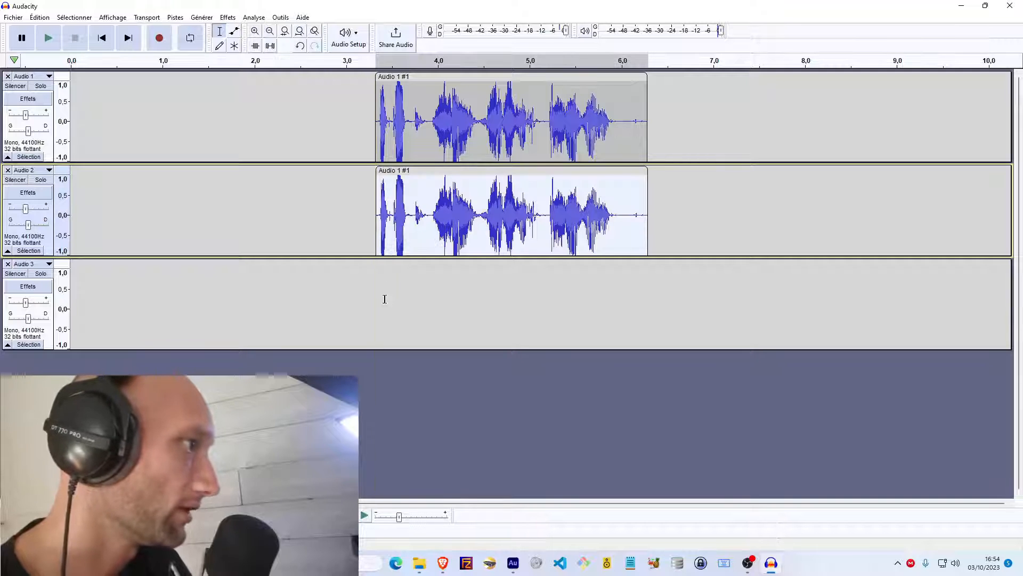
pyautogui.click(376, 292)
pyautogui.hotkey('ctrl', 'v')
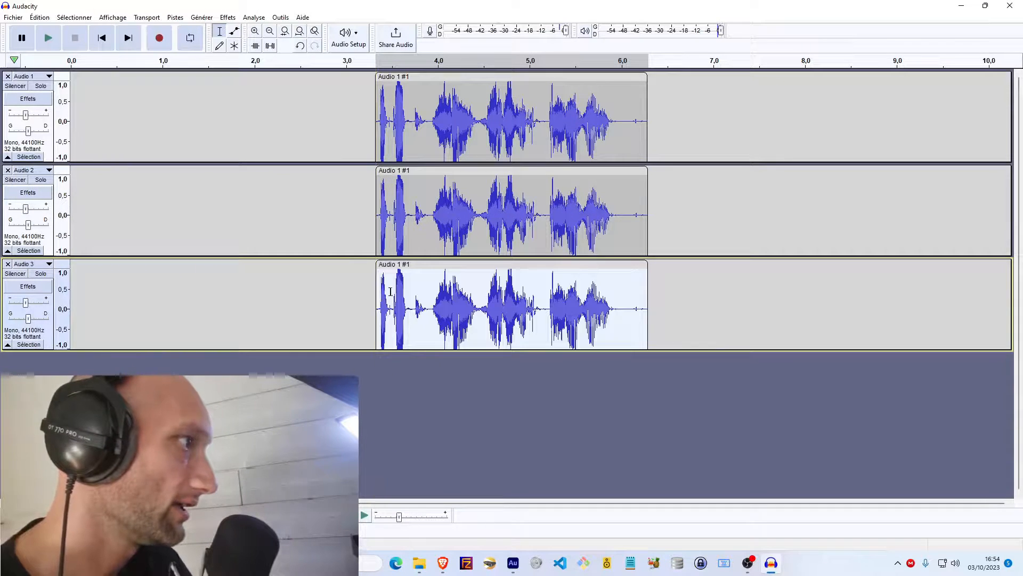
pyautogui.click(353, 207)
pyautogui.press('space')
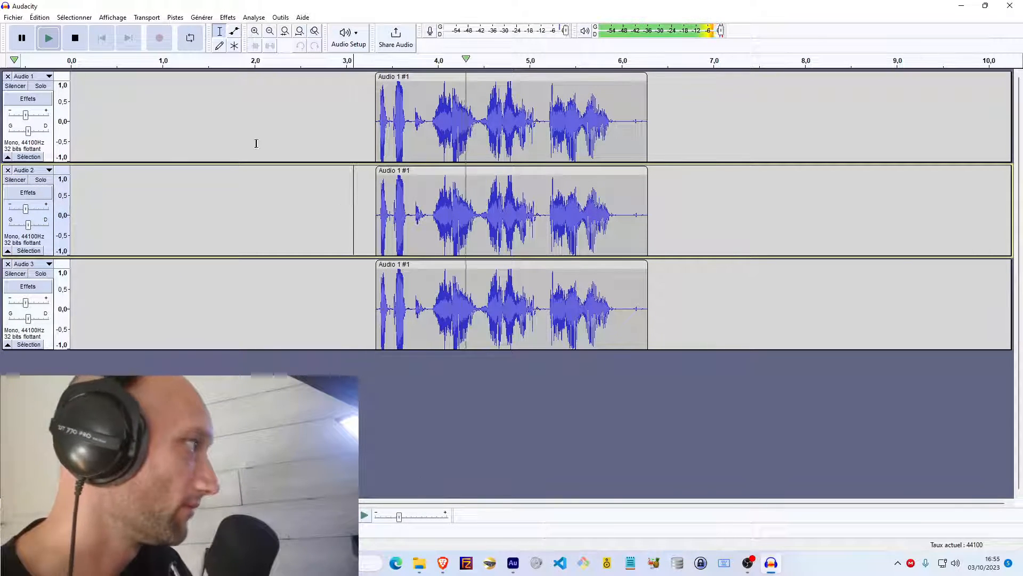
pyautogui.press('space')
# Step: Pan Audio 2 fully left and Audio 3 fully right, and play the tracks from about 2.8 s
pyautogui.moveTo(28, 225); pyautogui.dragTo(1, 227)
pyautogui.moveTo(27, 320); pyautogui.dragTo(85, 322)
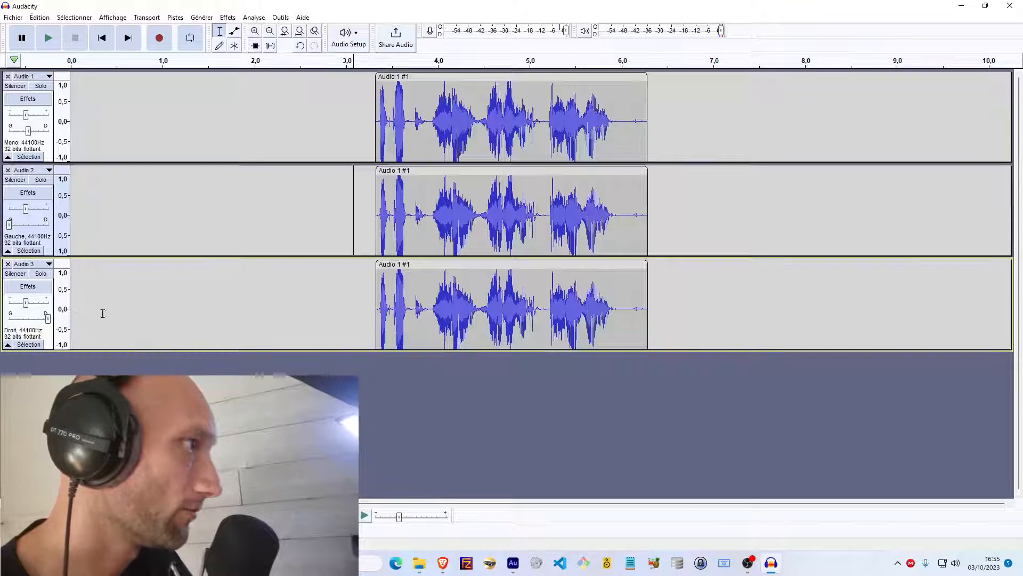
pyautogui.click(327, 131)
pyautogui.press('space')
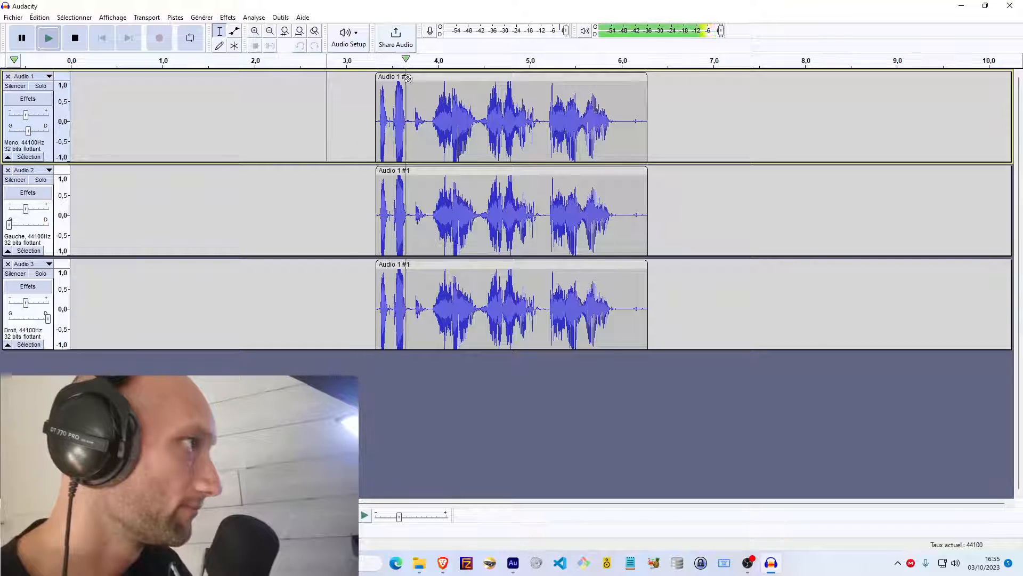
pyautogui.press('space')
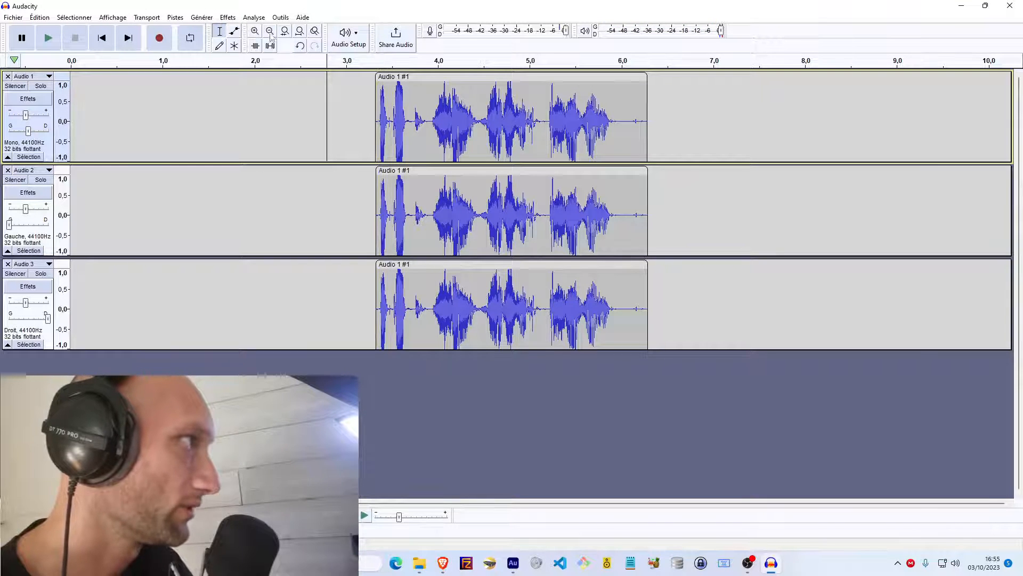
# Step: Shift the Audio 2 clip slightly later and the Audio 3 clip slightly earlier than Audio 1, and play the staggered voices
pyautogui.click(255, 30)
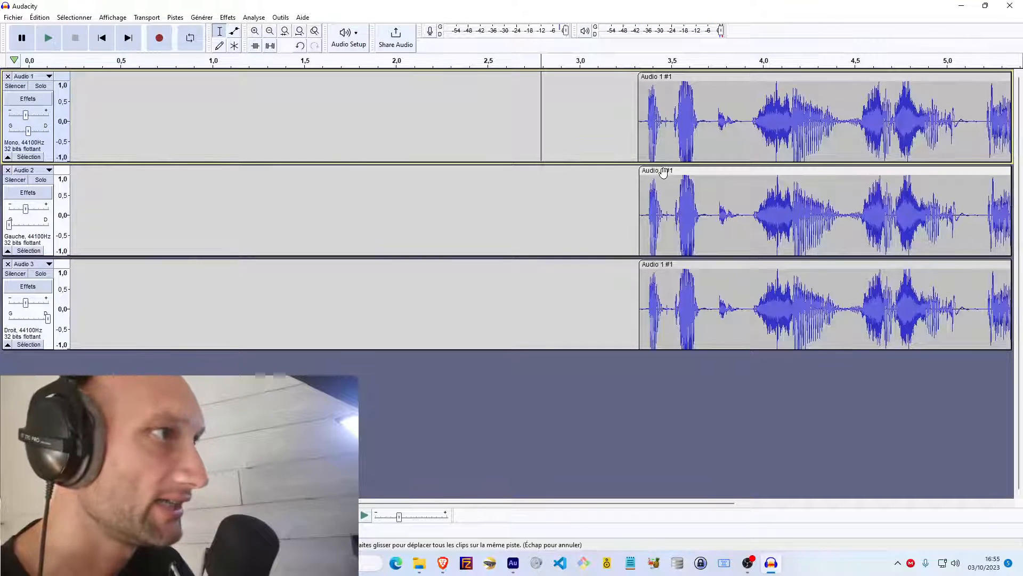
pyautogui.moveTo(663, 171); pyautogui.dragTo(662, 172)
pyautogui.moveTo(661, 265); pyautogui.dragTo(655, 265)
pyautogui.click(530, 131)
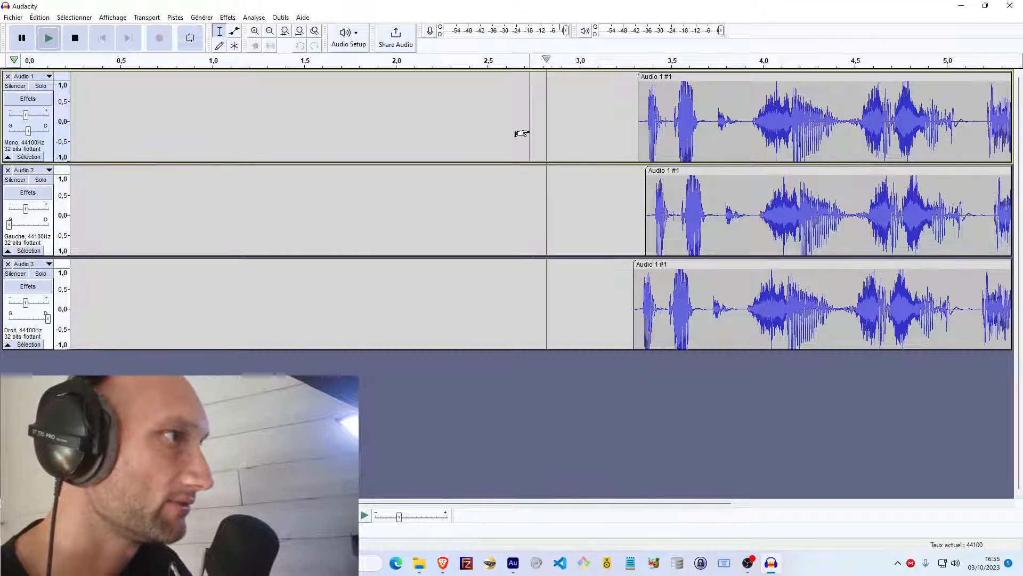
pyautogui.press('space')
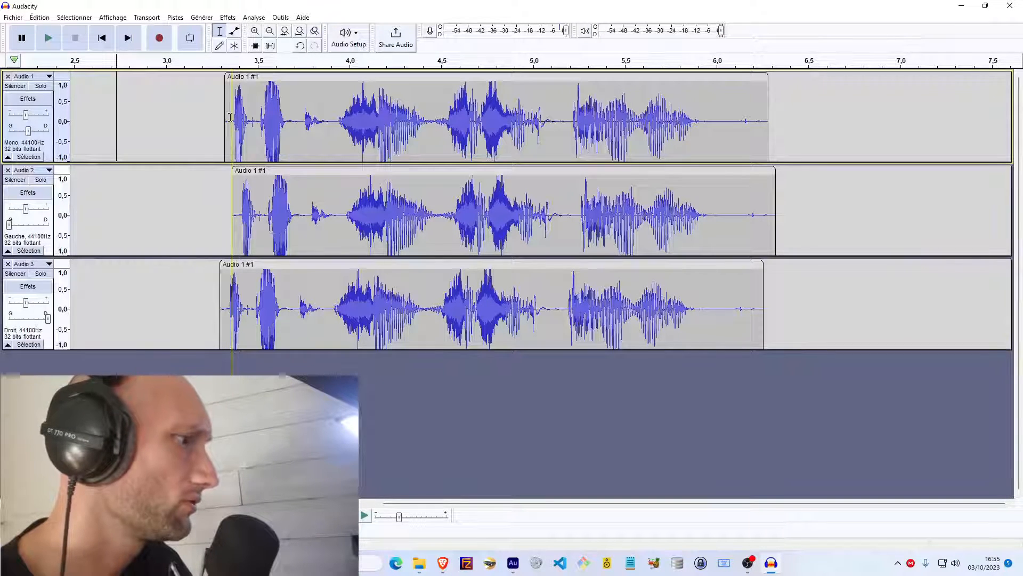
# Step: Switch to Audition and play the arrangement from 3.691 s as a reference for the phrase effects
pyautogui.hotkey('alt', 'Tab')
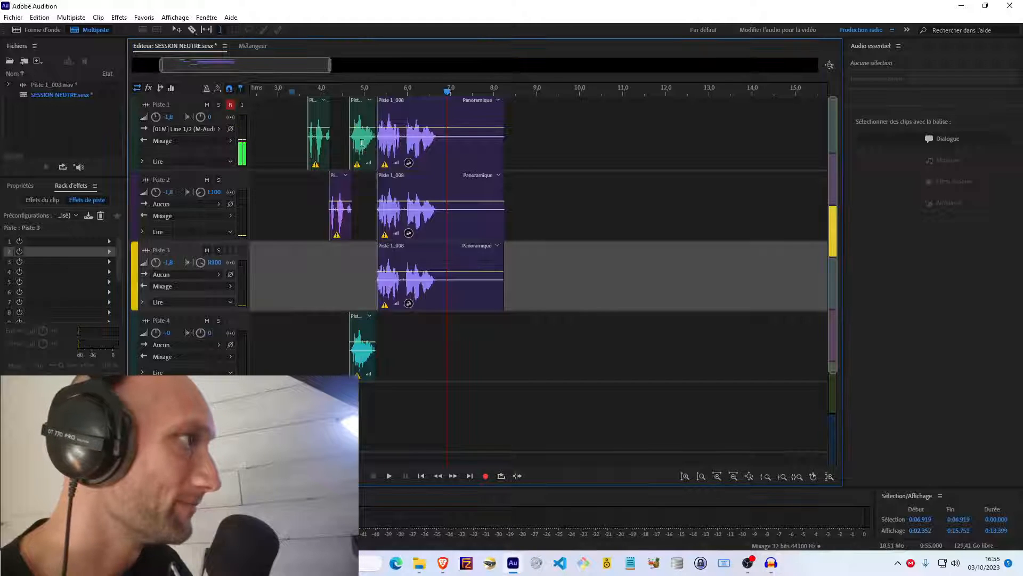
pyautogui.click(309, 154)
pyautogui.click(308, 185)
pyautogui.press('space')
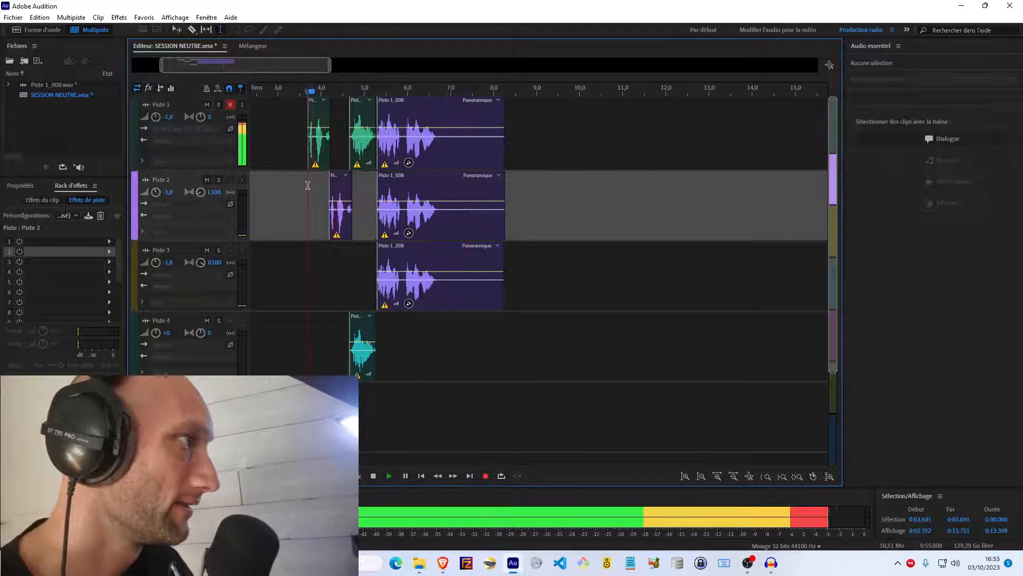
pyautogui.press('space')
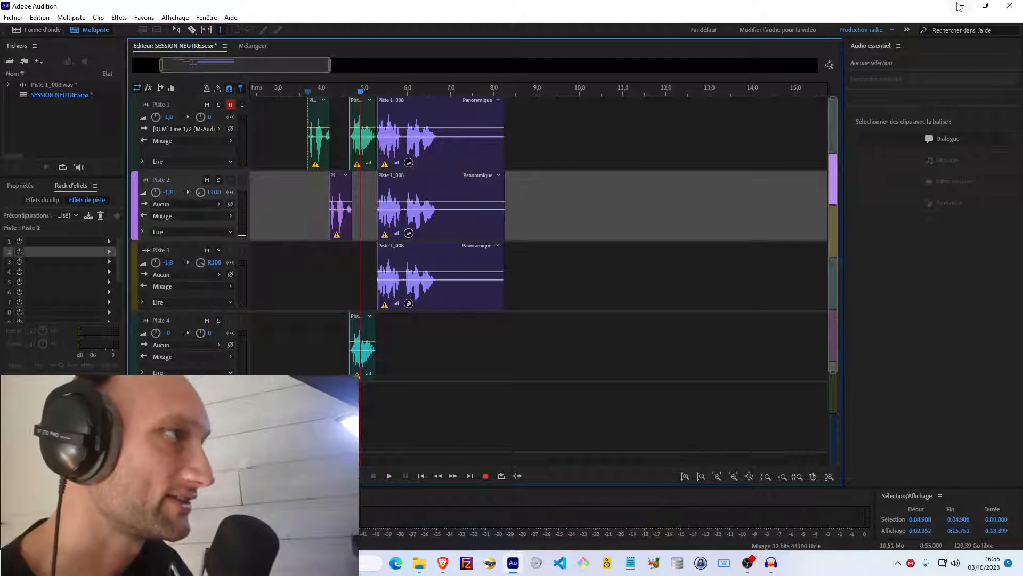
# Step: Switch to Audacity and delete the opening words of the Audio 1 clip, up to about 3.9 s
pyautogui.click(960, 6)
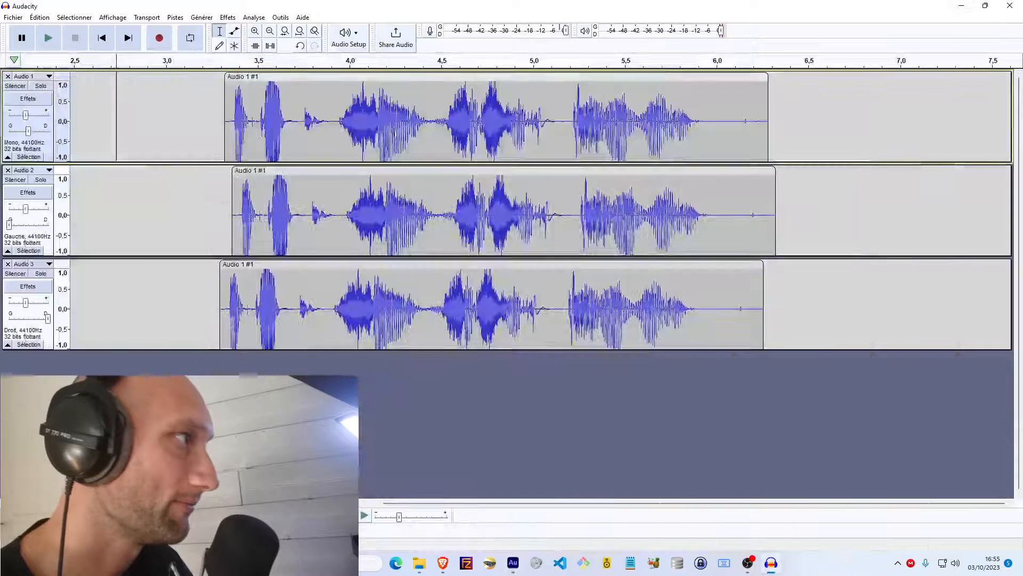
pyautogui.click(330, 122)
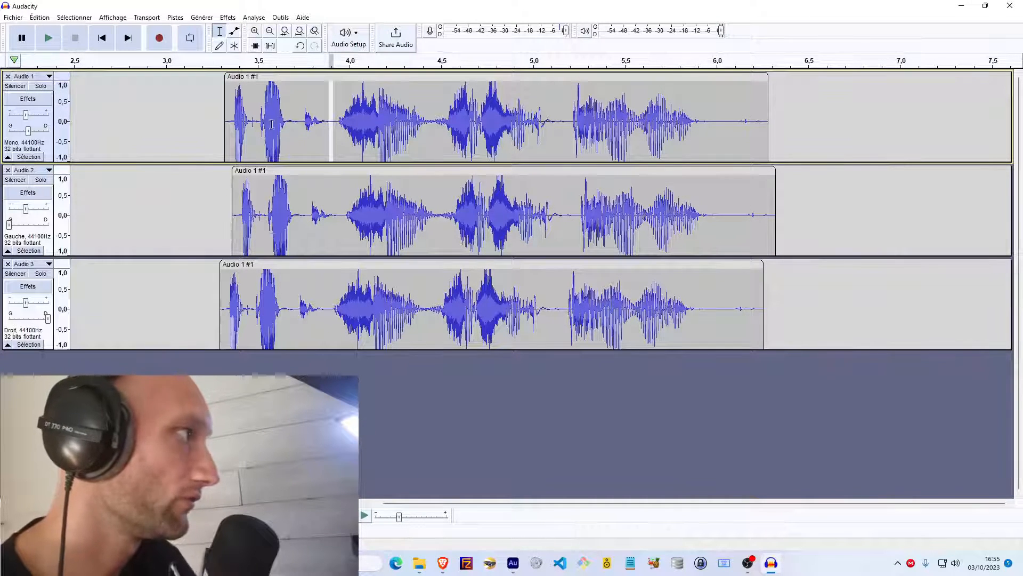
pyautogui.keyDown('shift'); pyautogui.click(220, 123); pyautogui.keyUp('shift')
pyautogui.press('Delete')
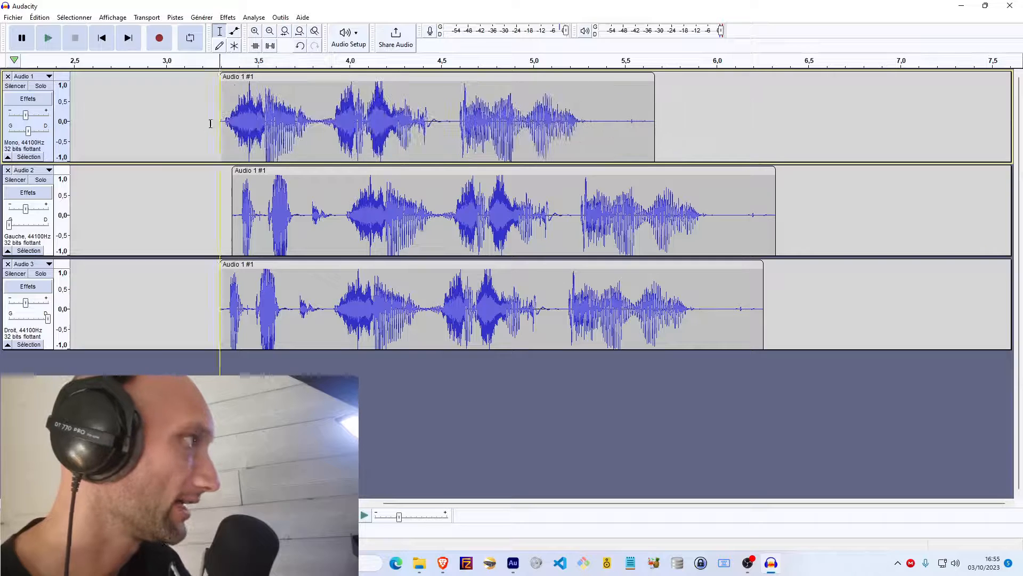
# Step: Paste Audio 1's removed opening words back on Audio 1 at about 2.7 s, and cut and repaste Audio 2's opening words at about 3.2 s
pyautogui.click(108, 117)
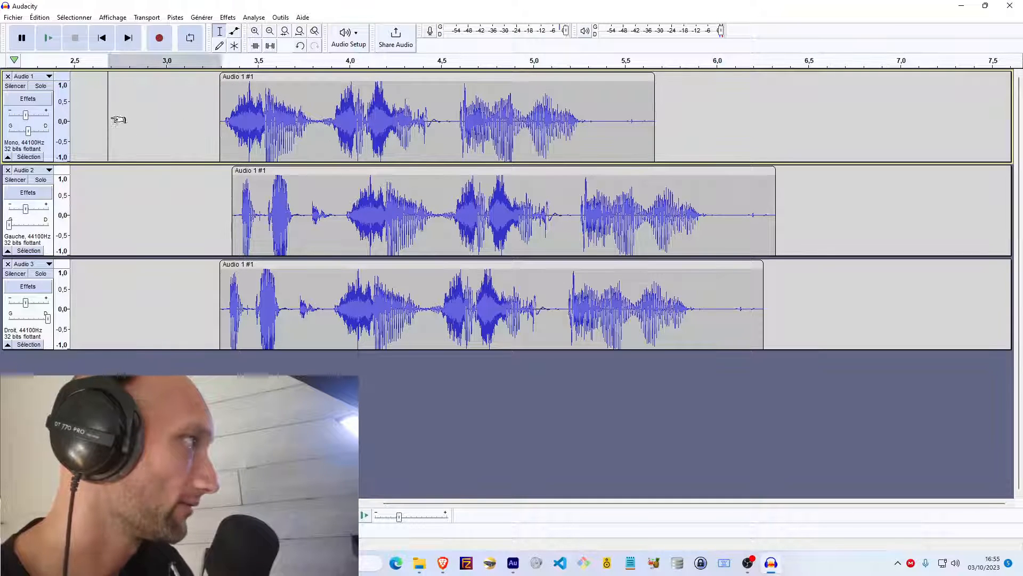
pyautogui.hotkey('ctrl', 'v')
pyautogui.click(340, 210)
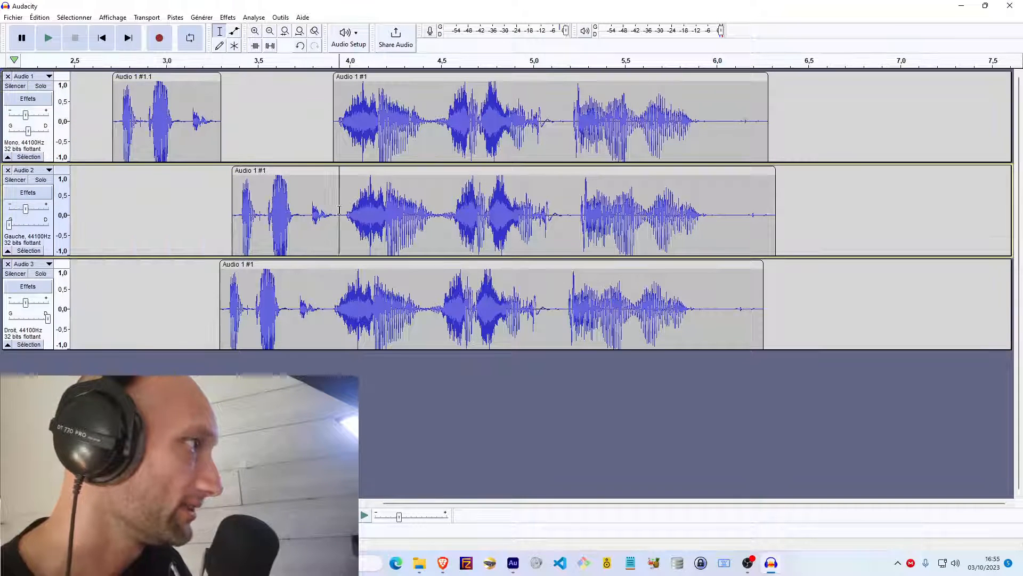
pyautogui.click(260, 170)
pyautogui.moveTo(342, 213); pyautogui.dragTo(233, 201)
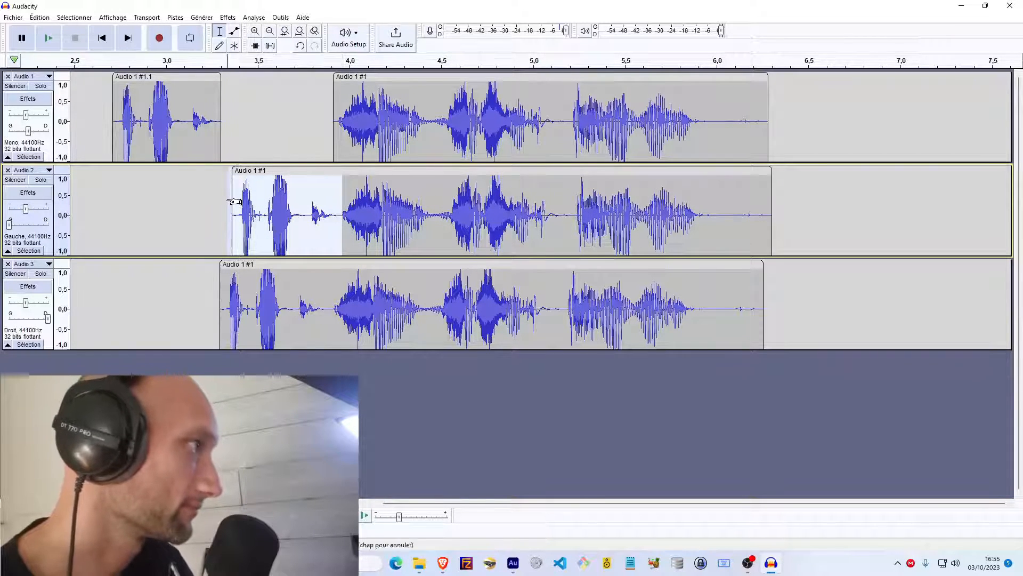
pyautogui.press('Delete')
pyautogui.hotkey('ctrl', 'v')
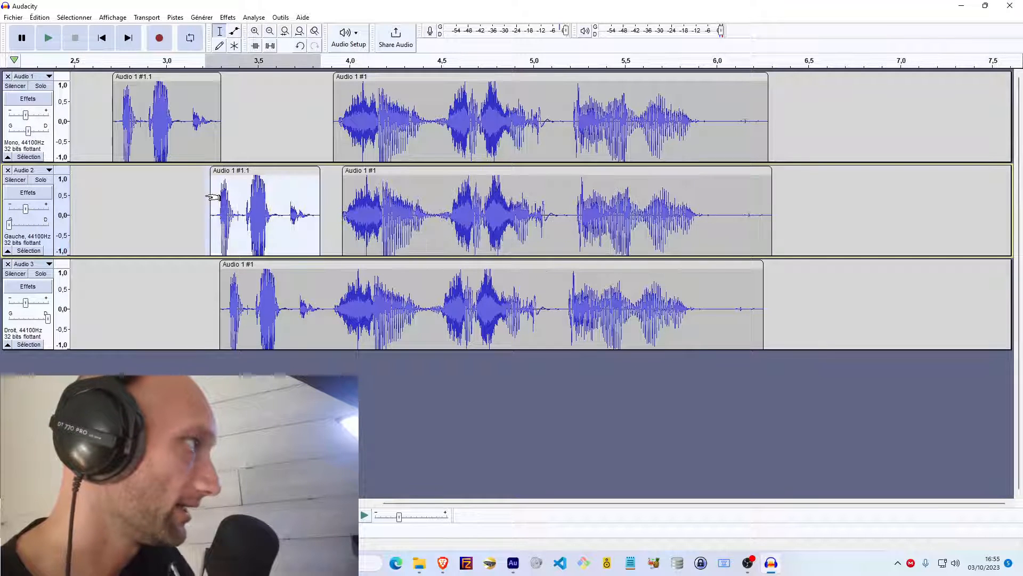
# Step: Move Audio 2's remaining clip to about 4.0 s, play the opening words, and adjust Audio 2's opening clip to start at about 3.2 s
pyautogui.moveTo(222, 171); pyautogui.dragTo(226, 172)
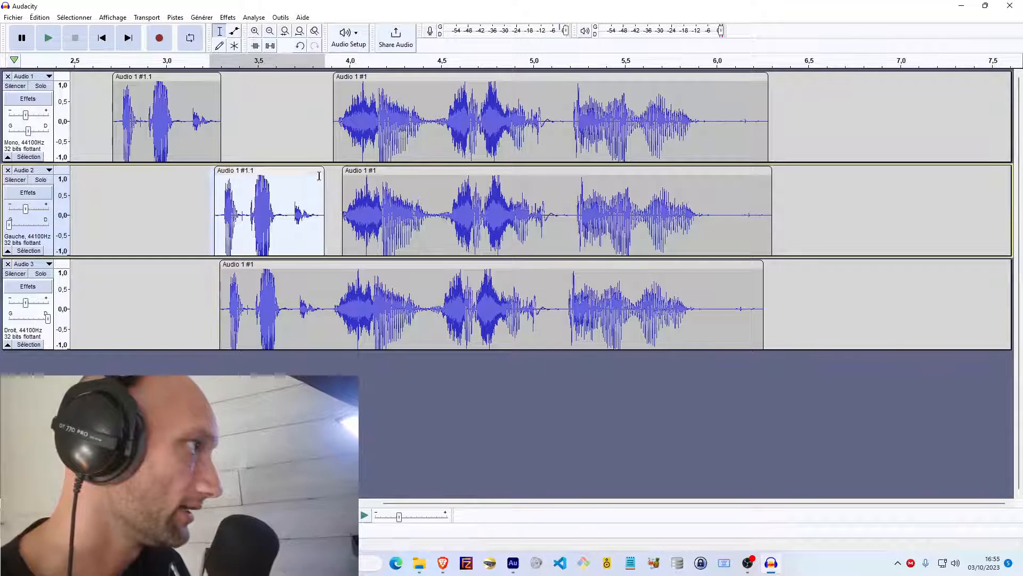
pyautogui.moveTo(353, 171); pyautogui.dragTo(365, 171)
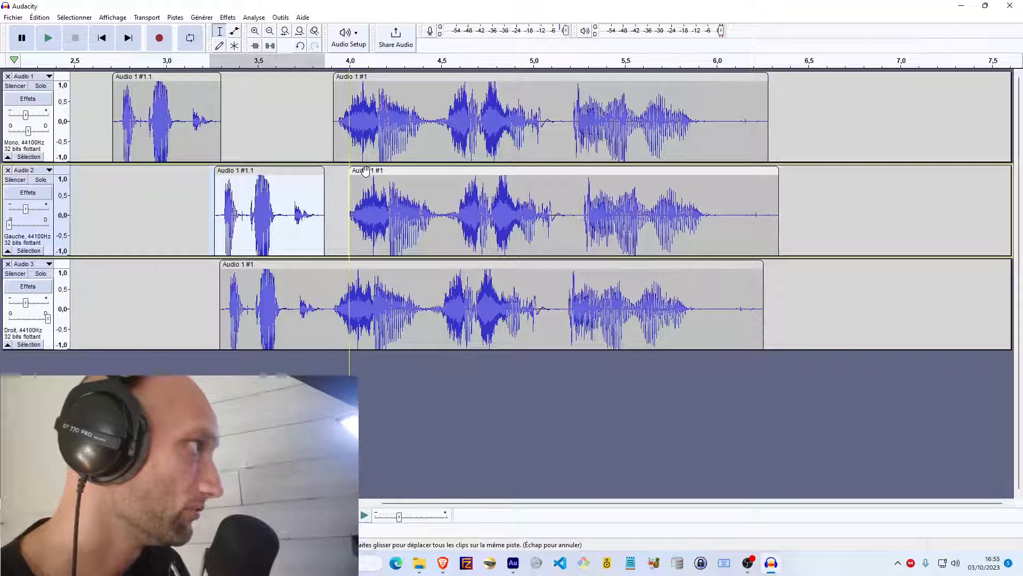
pyautogui.click(114, 177)
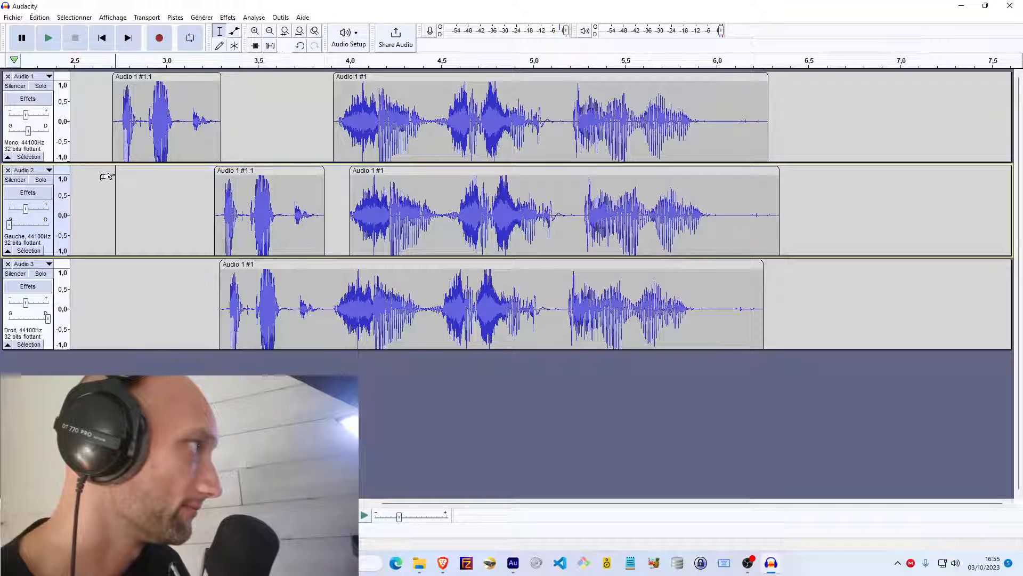
pyautogui.click(117, 128)
pyautogui.press('space')
pyautogui.press('space')
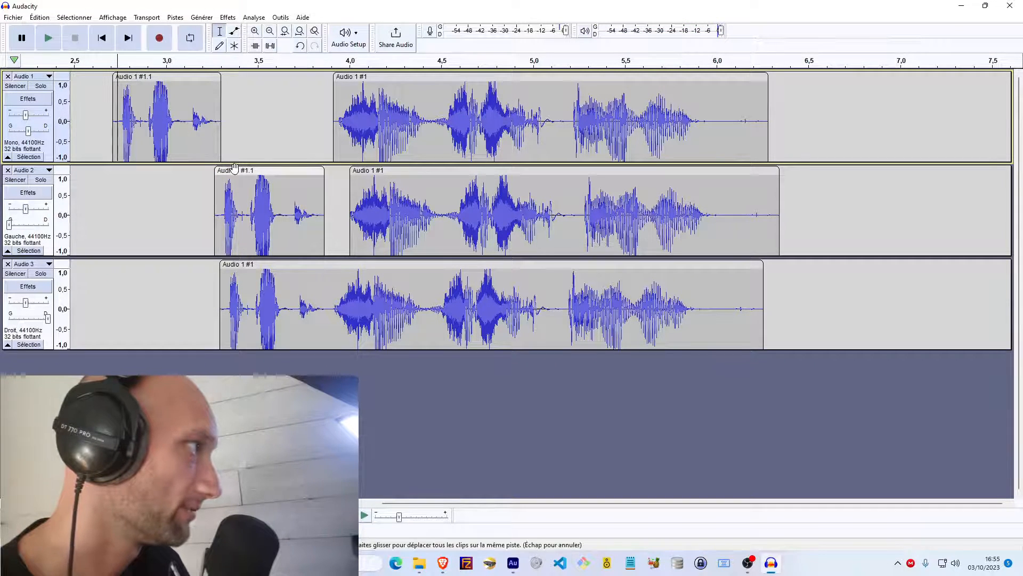
pyautogui.moveTo(234, 168); pyautogui.dragTo(227, 168)
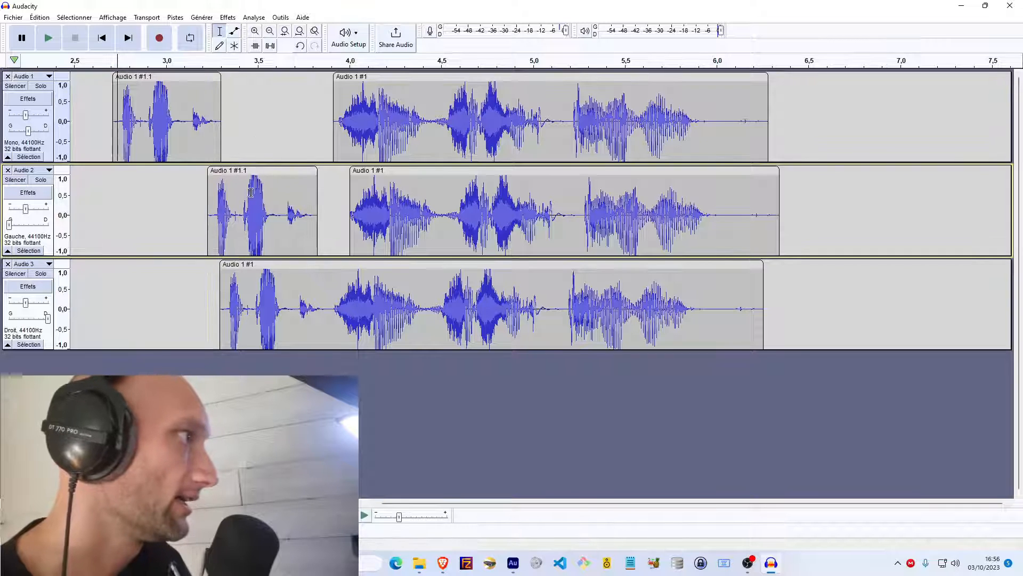
# Step: Apply the filter curve EQ with the Téléphone factory preset to Audio 2's opening clip, and play the result from about 2.7 s
pyautogui.click(249, 170)
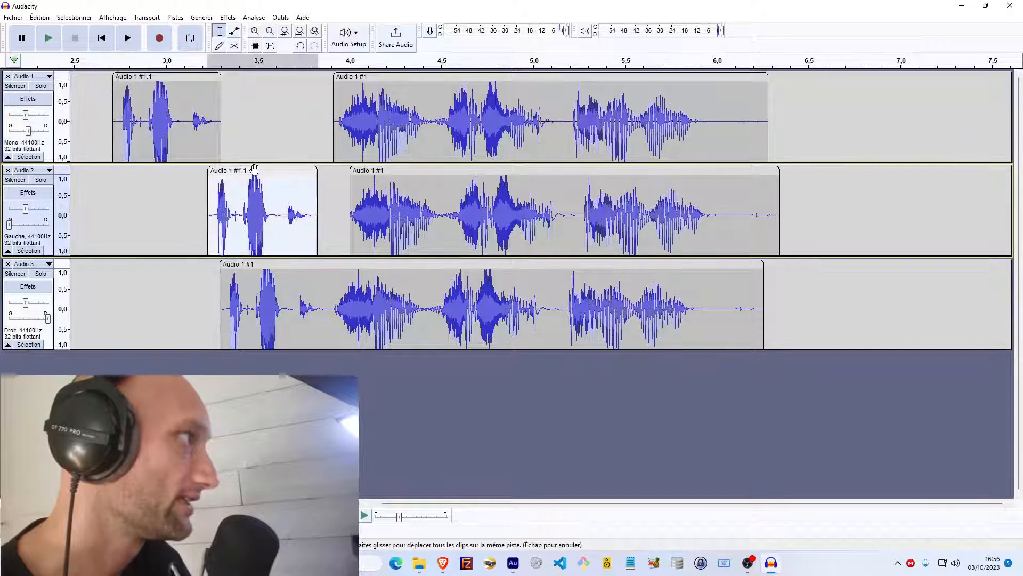
pyautogui.click(229, 18)
pyautogui.click(284, 156)
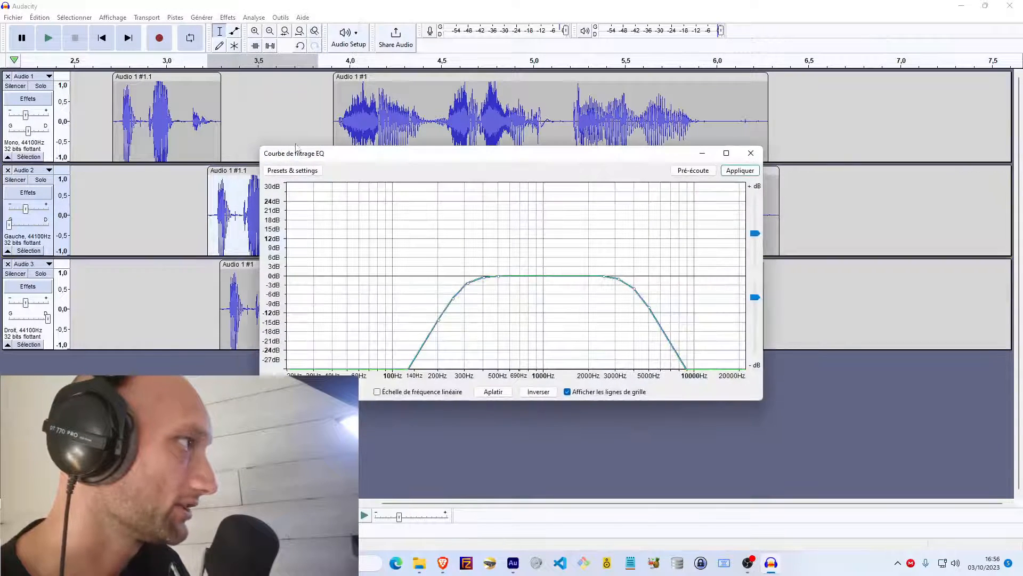
pyautogui.click(292, 170)
pyautogui.moveTo(326, 186)
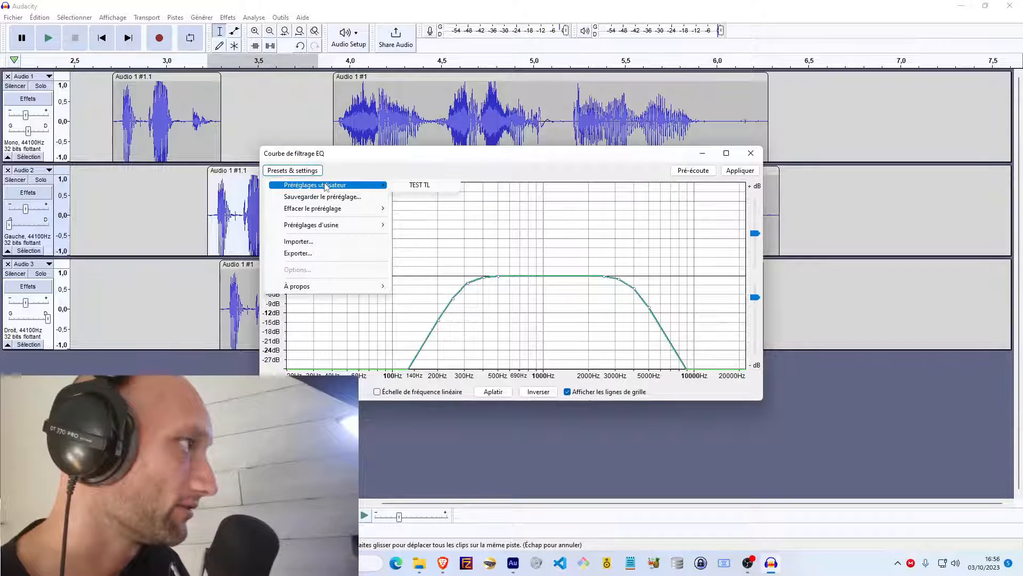
pyautogui.moveTo(319, 225)
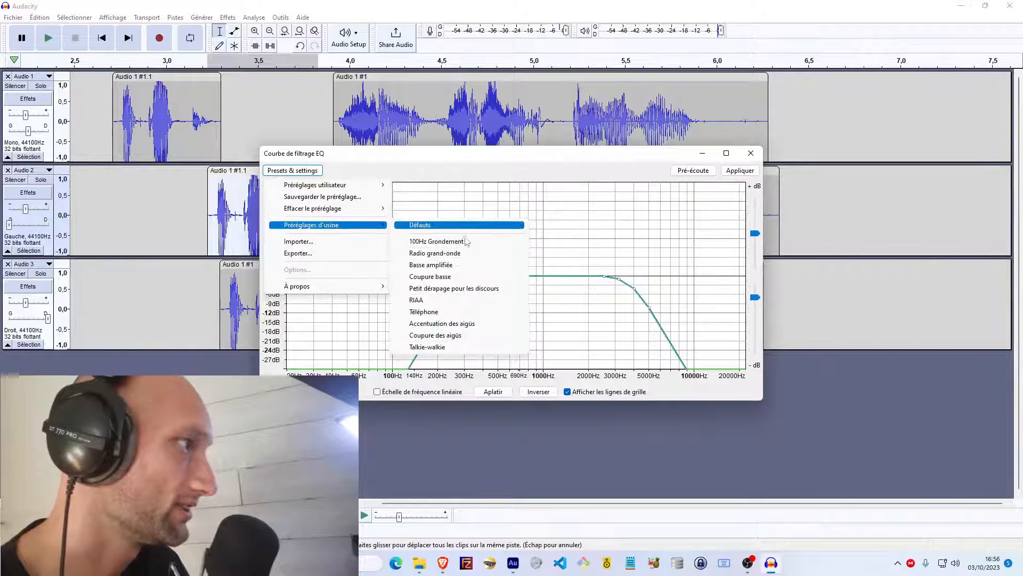
pyautogui.click(442, 317)
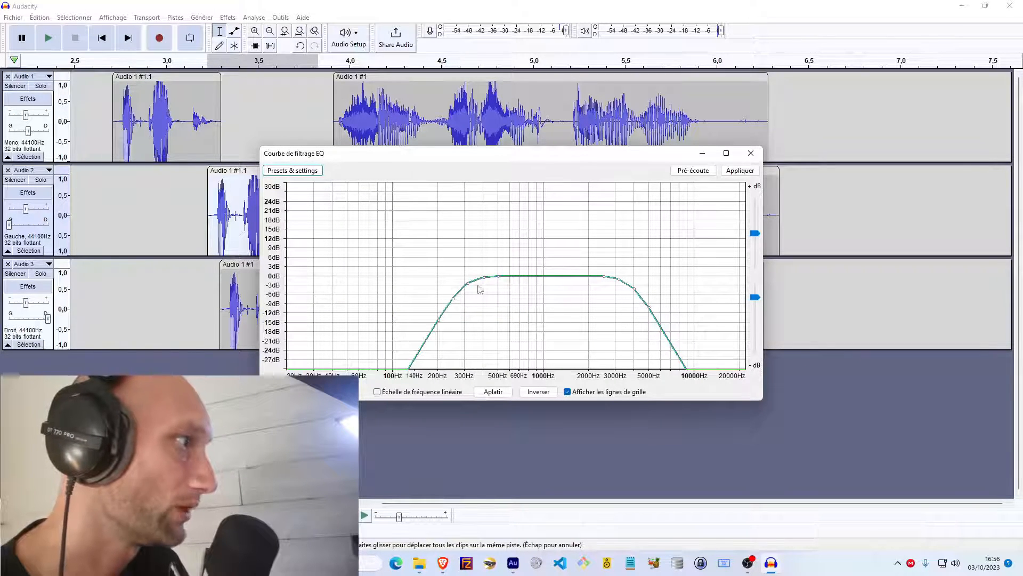
pyautogui.click(740, 170)
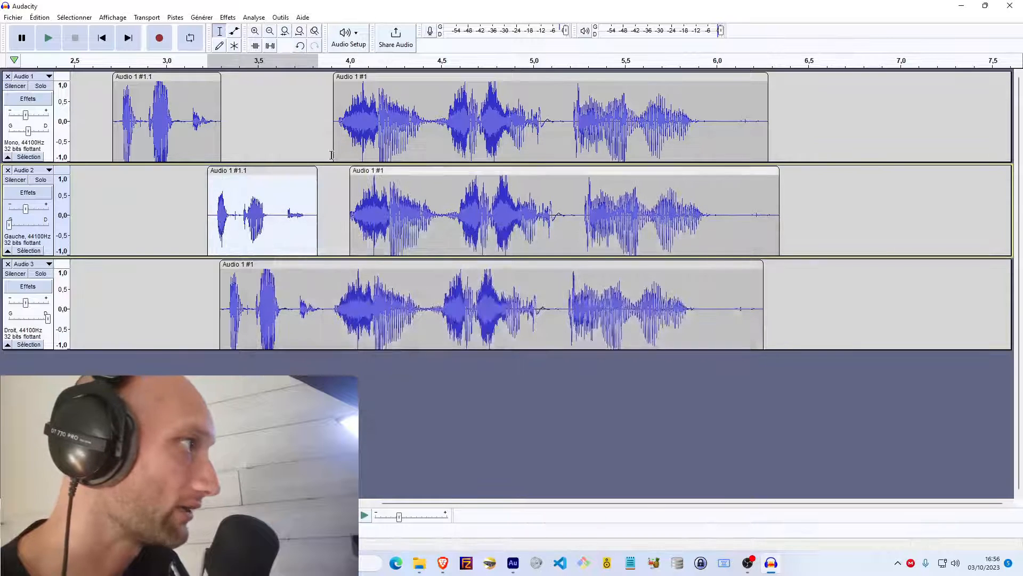
pyautogui.click(107, 176)
pyautogui.press('space')
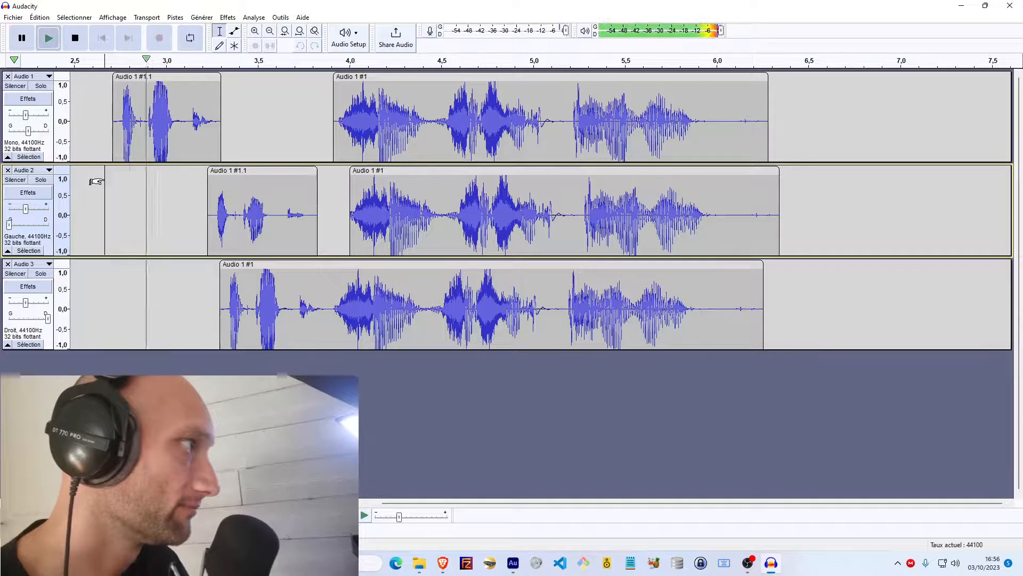
pyautogui.press('space')
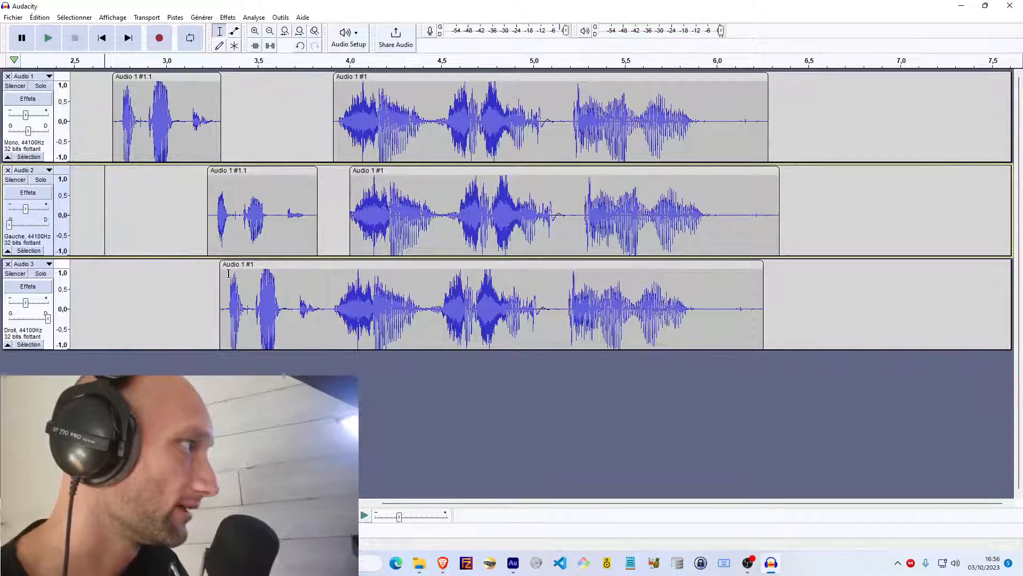
# Step: Delete the opening words of the Audio 3 clip, and after playing from about 2.6 s, move Audio 1's second clip to about 3.7 s
pyautogui.moveTo(223, 286); pyautogui.dragTo(330, 286)
pyautogui.click(96, 232)
pyautogui.press('space')
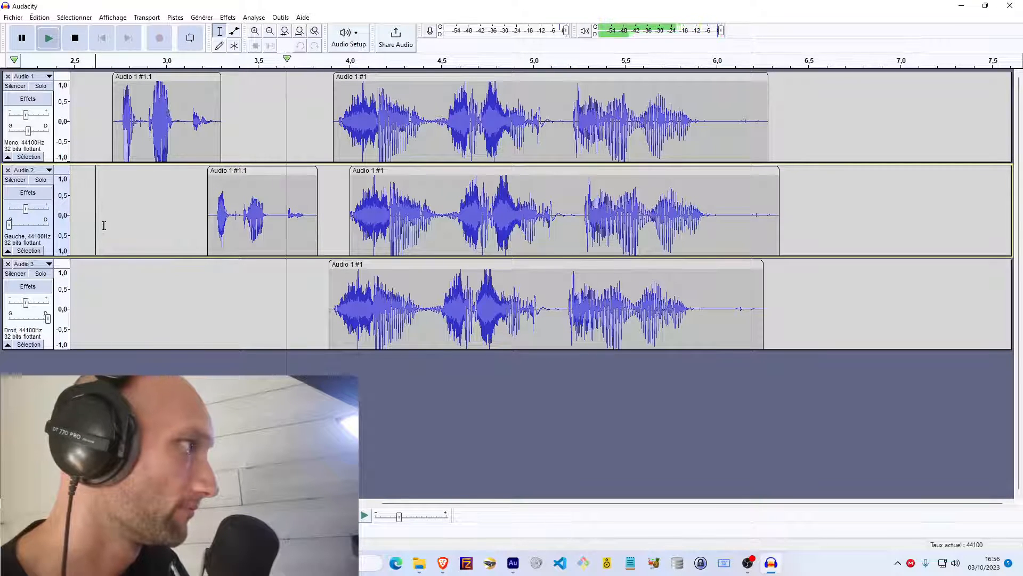
pyautogui.press('space')
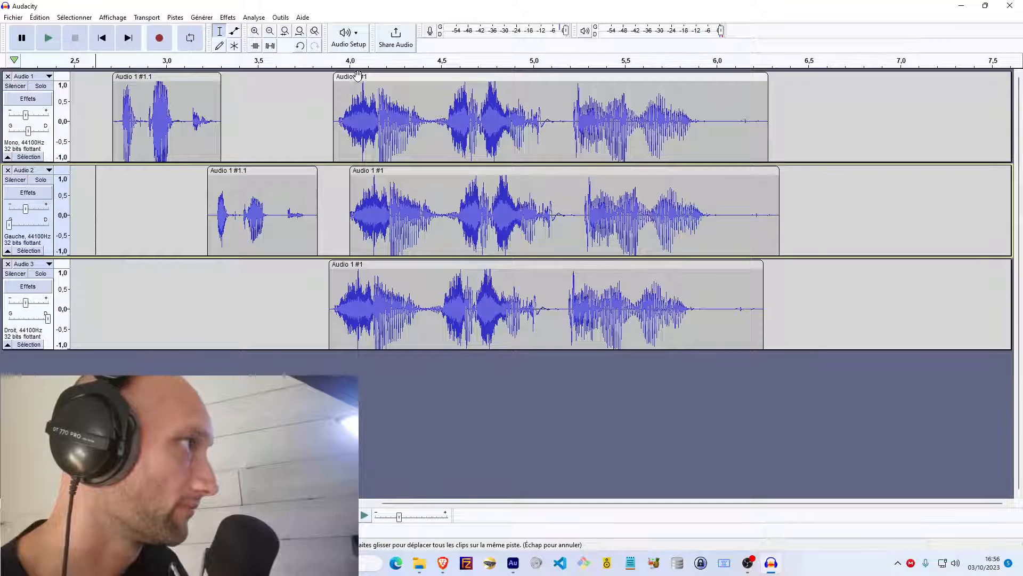
pyautogui.moveTo(358, 75); pyautogui.dragTo(324, 75)
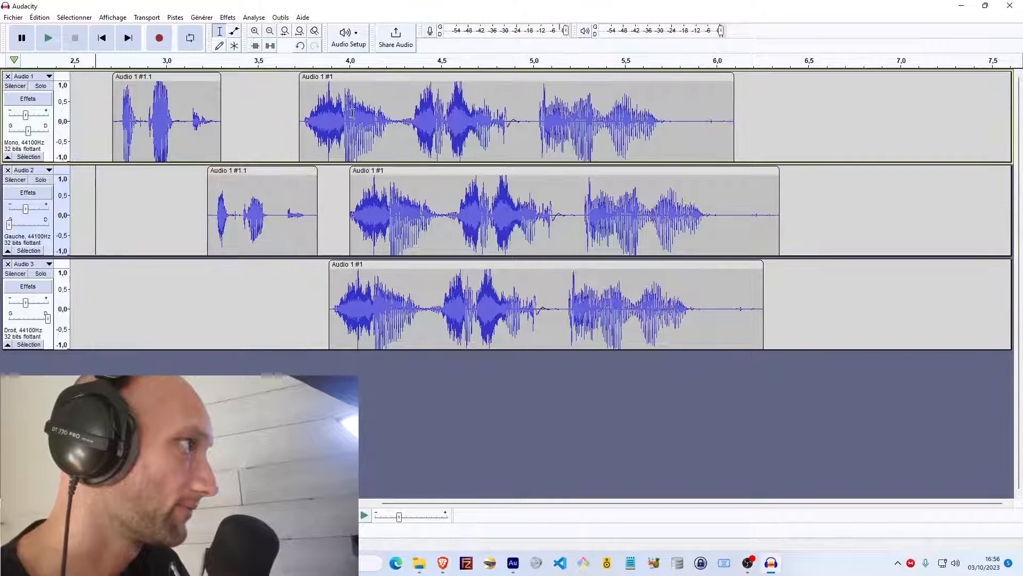
# Step: Switch to Audition, play the arrangement from 4.416 s as a reference for the next words, and return to Audacity
pyautogui.click(513, 563)
pyautogui.click(339, 267)
pyautogui.press('space')
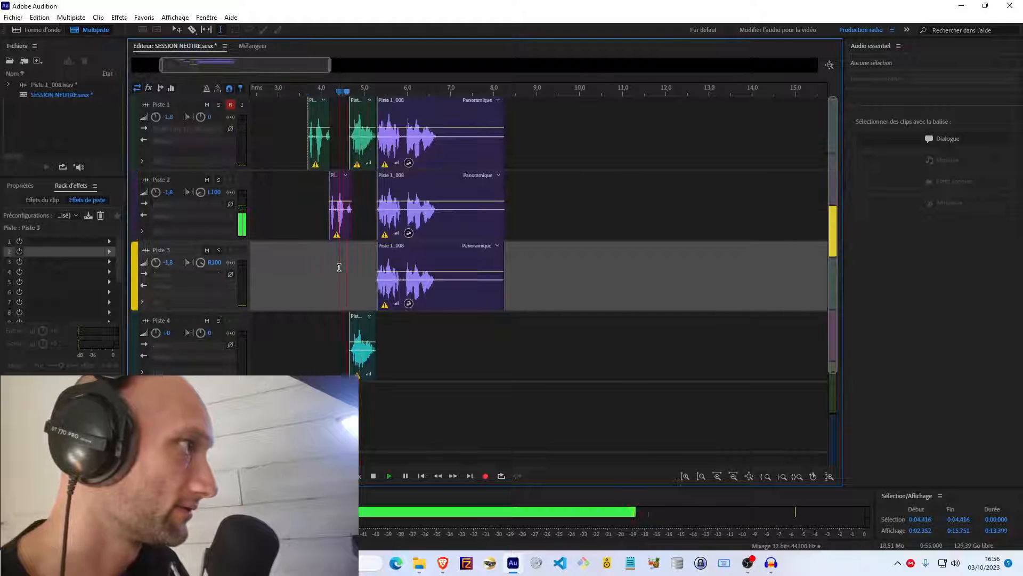
pyautogui.press('space')
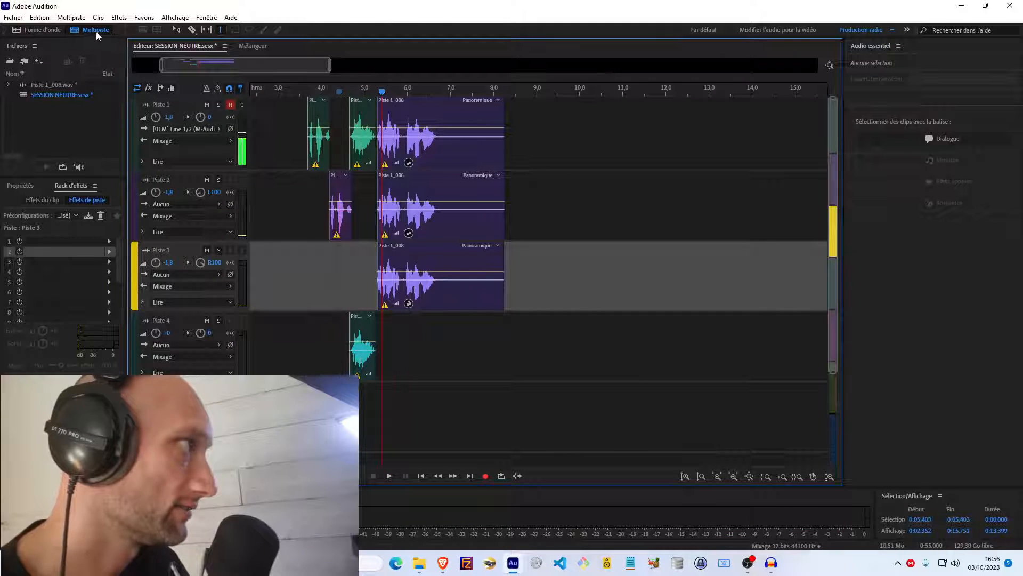
pyautogui.click(962, 6)
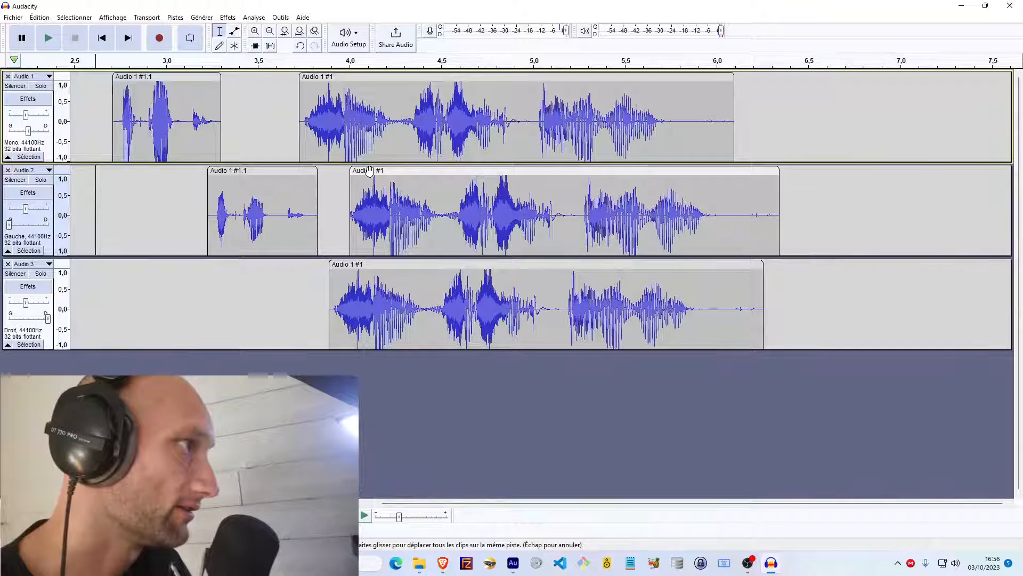
# Step: Move Audio 2's second clip to about 6.7 s, and cut Audio 1's words after about 4.25 s and paste them at about 6.7 s
pyautogui.moveTo(368, 170); pyautogui.dragTo(872, 191)
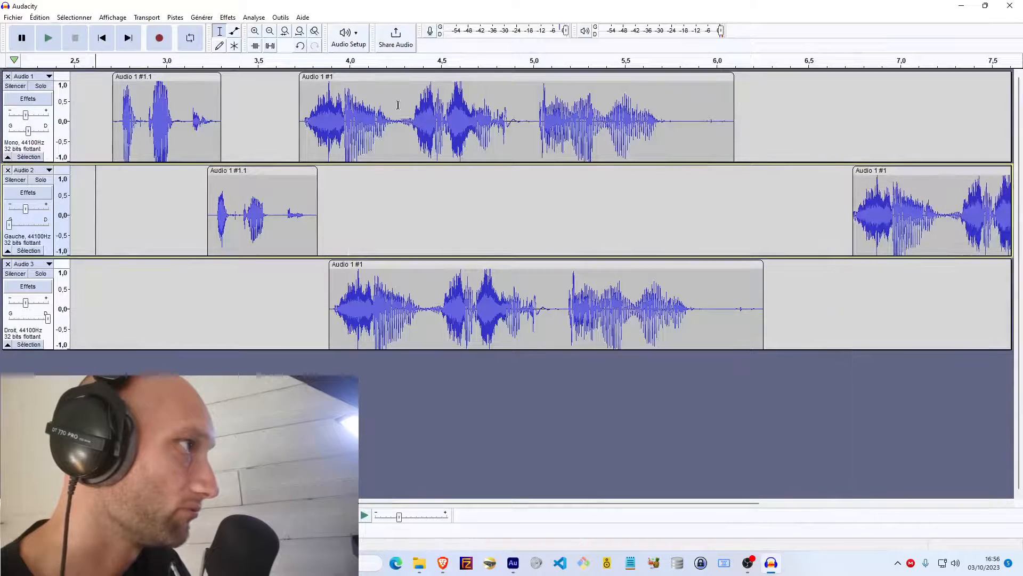
pyautogui.click(360, 129)
pyautogui.press('space')
pyautogui.click(399, 126)
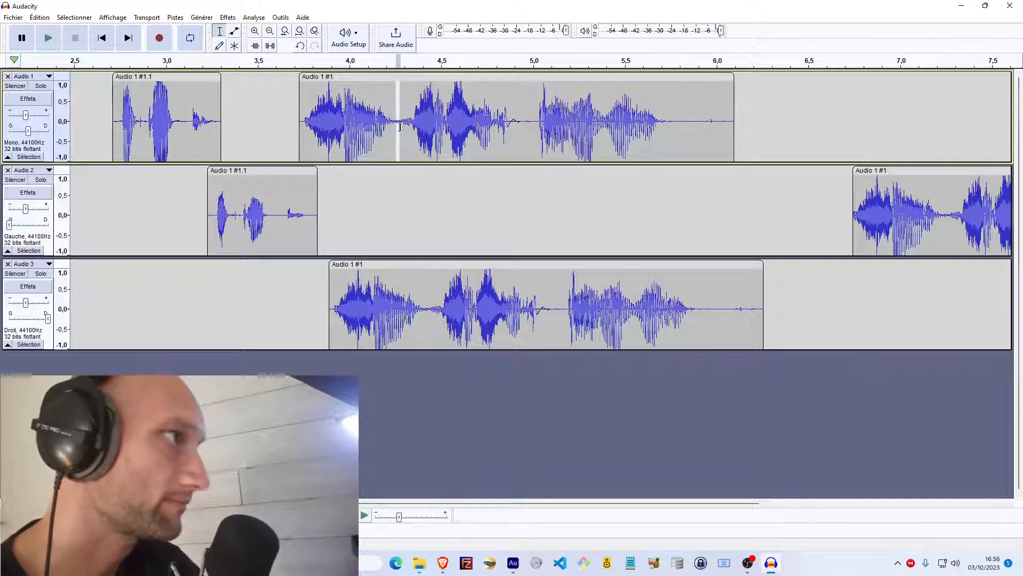
pyautogui.click(394, 129)
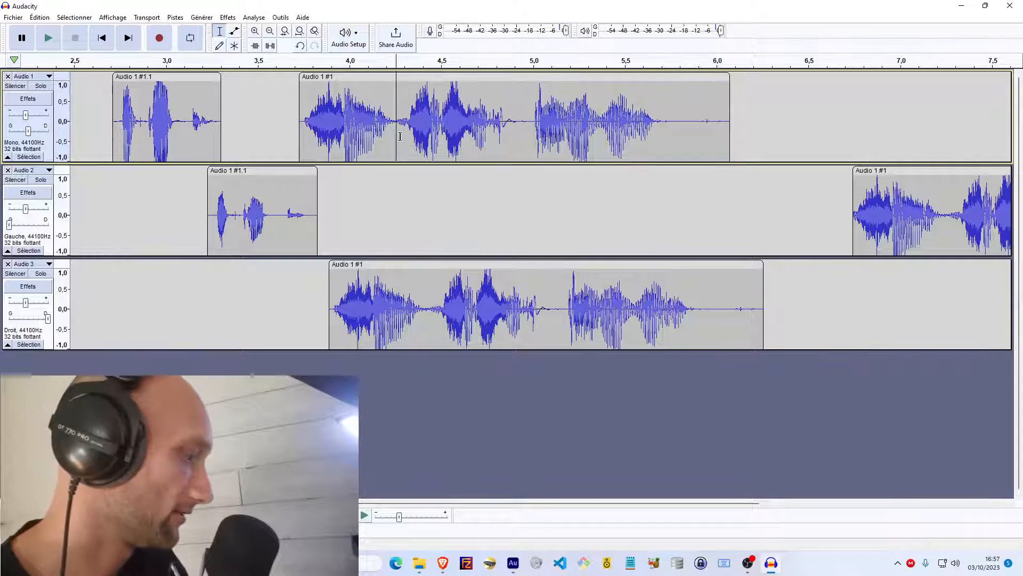
pyautogui.hotkey('ctrl', 'z')
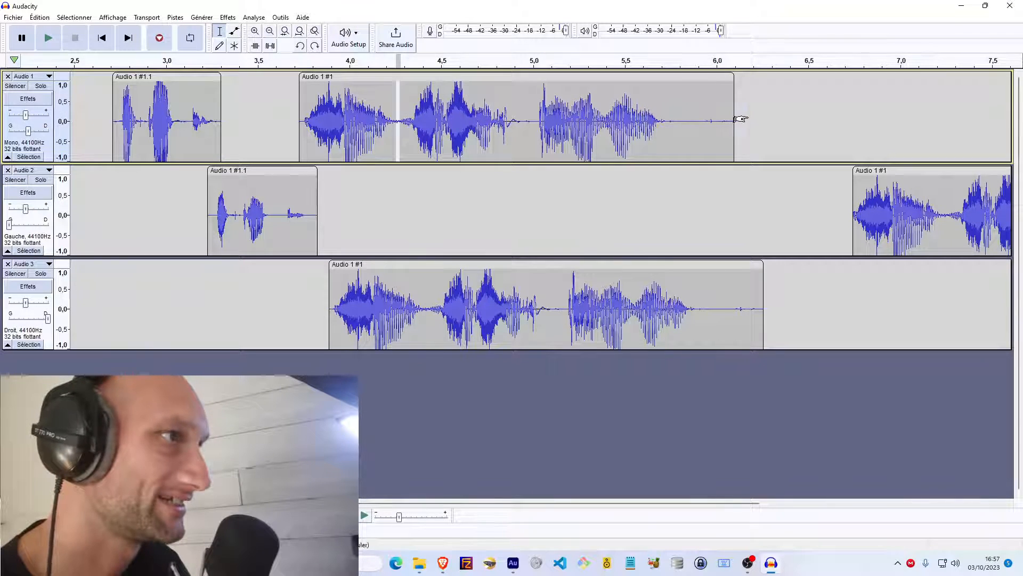
pyautogui.keyDown('shift'); pyautogui.click(747, 118); pyautogui.keyUp('shift')
pyautogui.press('Delete')
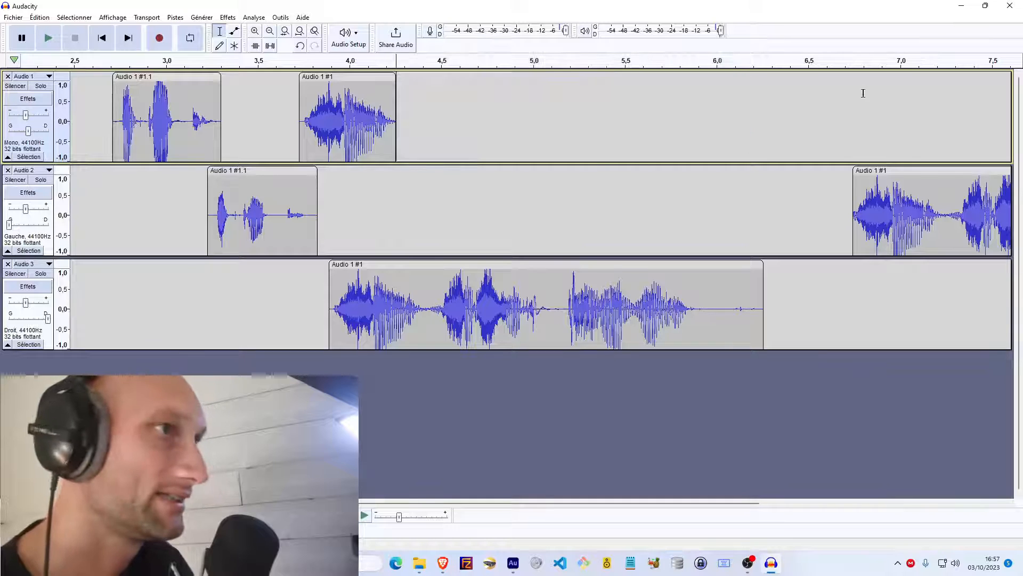
pyautogui.hotkey('ctrl', 'v')
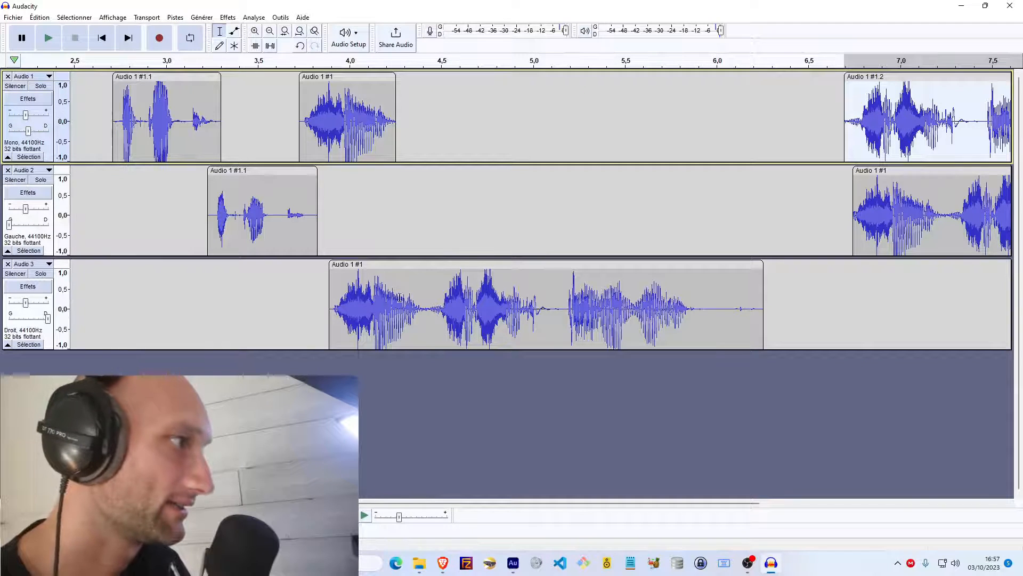
# Step: Cut Audio 3's words after about 4.4 s and paste them on the same track at about 6.7 s
pyautogui.moveTo(430, 297); pyautogui.dragTo(792, 283)
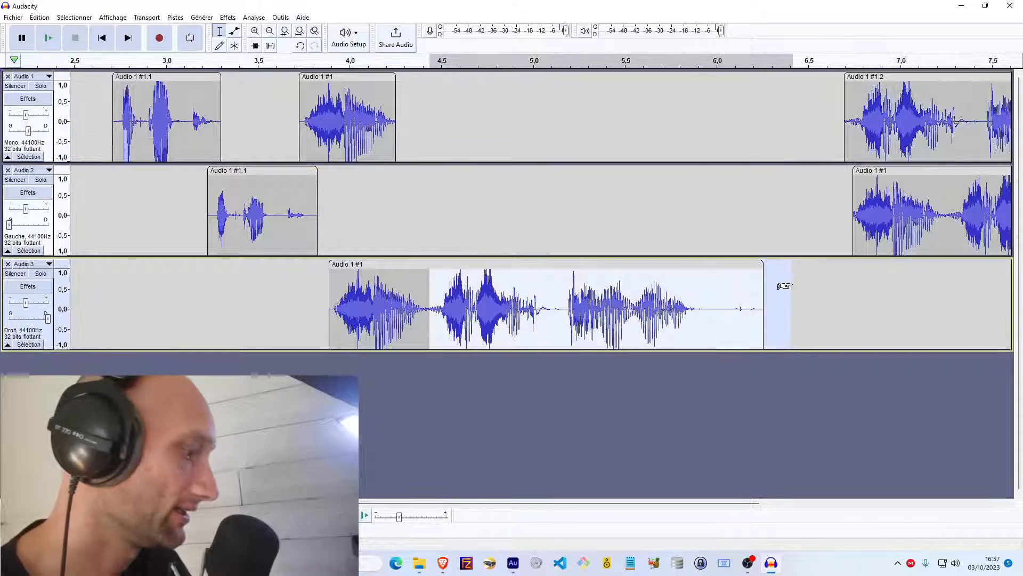
pyautogui.press('Delete')
pyautogui.click(849, 286)
pyautogui.hotkey('ctrl', 'v')
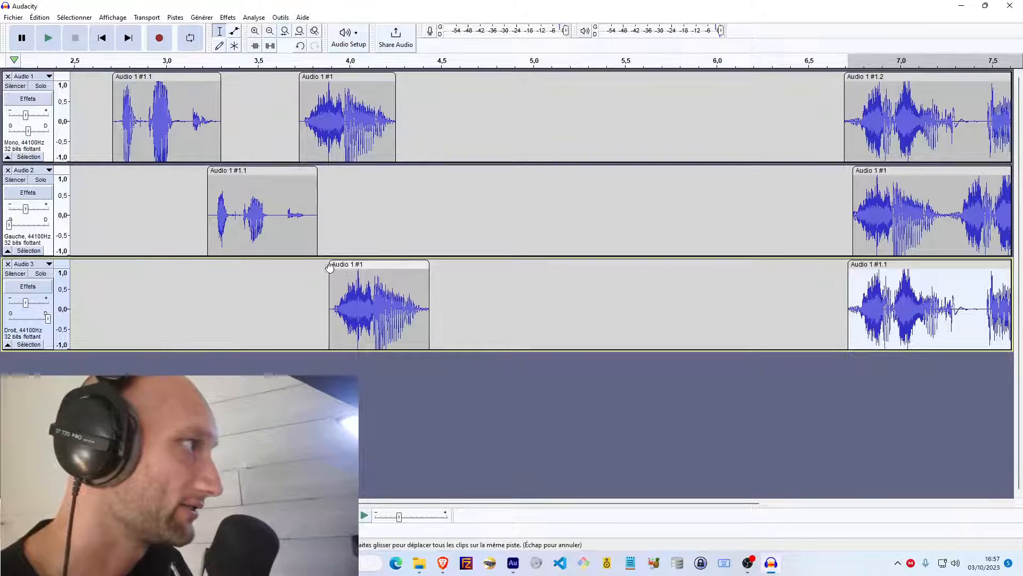
# Step: Move Audio 3's short first clip to about 3.7 s, in line with Audio 1's second clip, and play both from about 3.65 s
pyautogui.moveTo(347, 265); pyautogui.dragTo(315, 268)
pyautogui.click(288, 138)
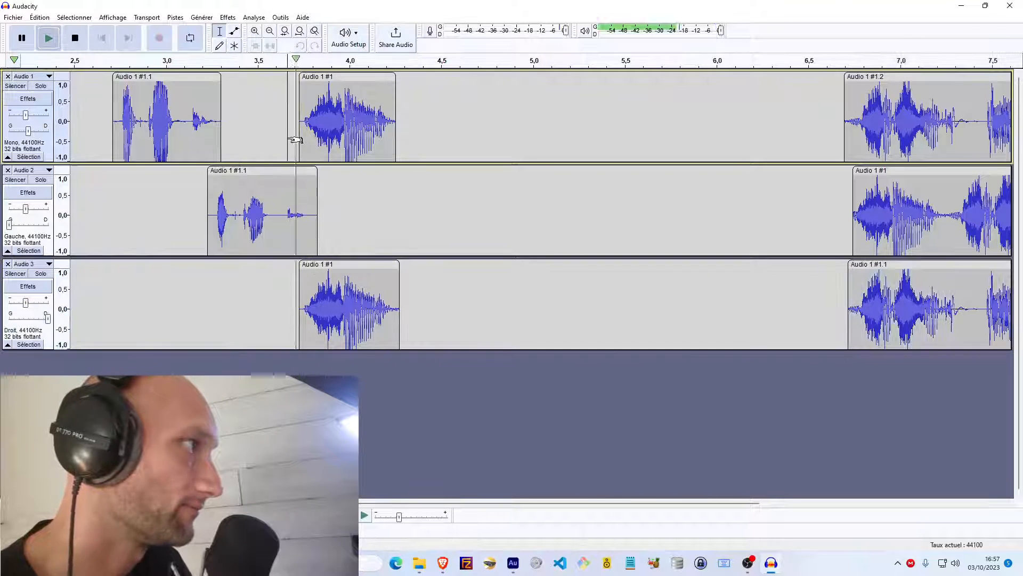
pyautogui.press('space')
pyautogui.press('space')
# Step: Compare the waveform alignment of Audio 1's and Audio 3's clips around 3.97 s, and play the tracks from there
pyautogui.click(320, 106)
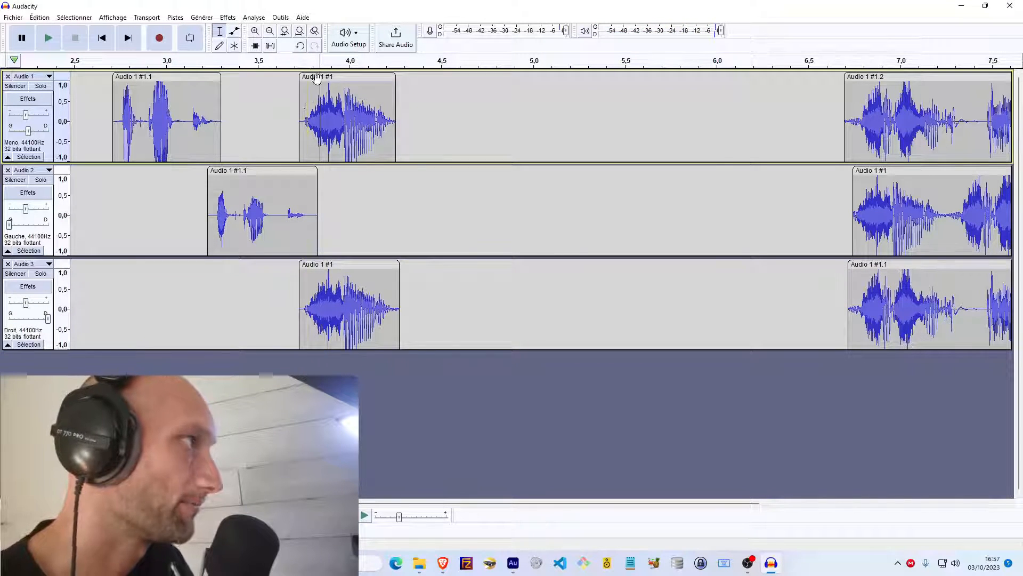
pyautogui.click(255, 30)
pyautogui.click(255, 31)
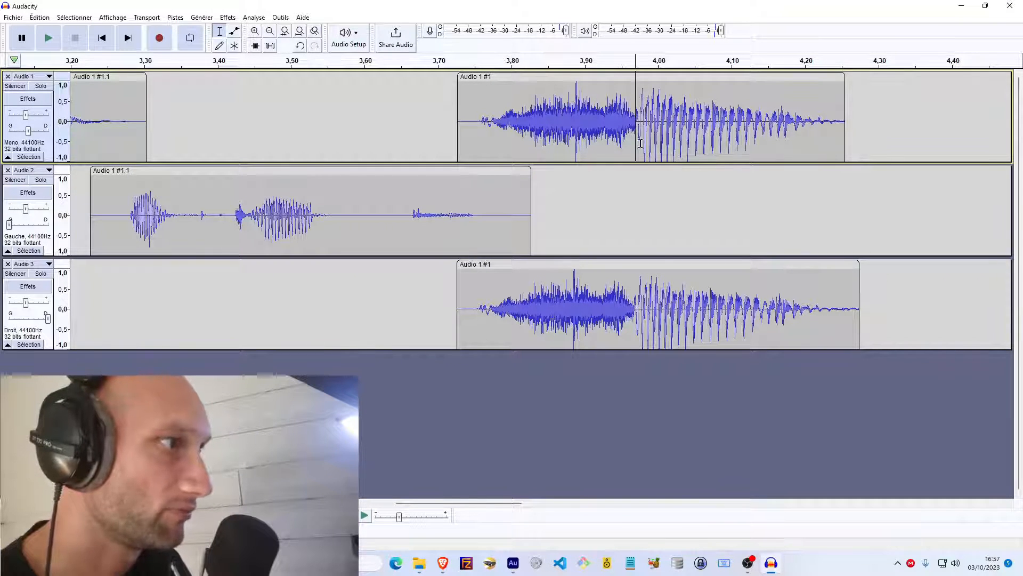
pyautogui.click(633, 289)
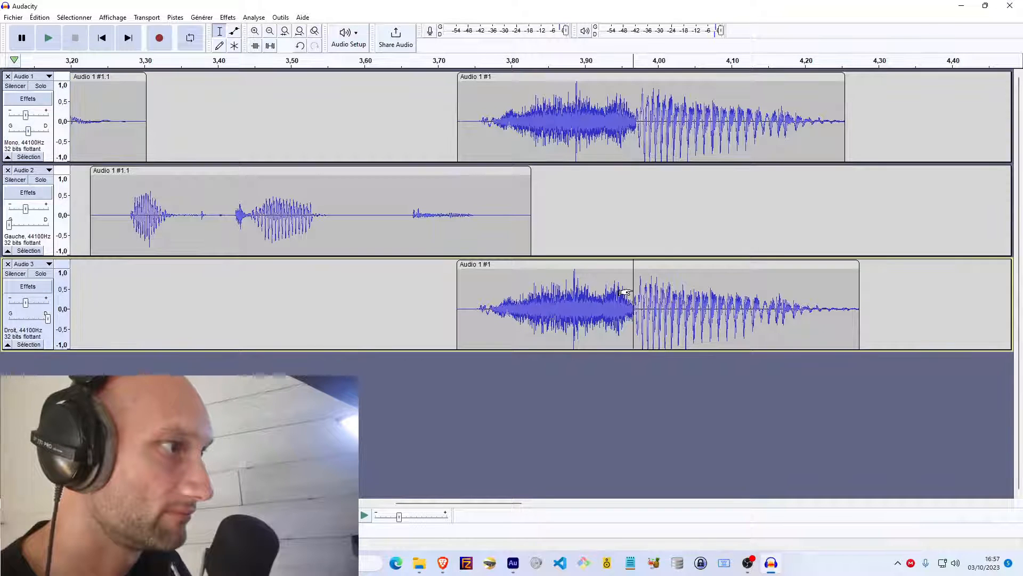
pyautogui.click(634, 63)
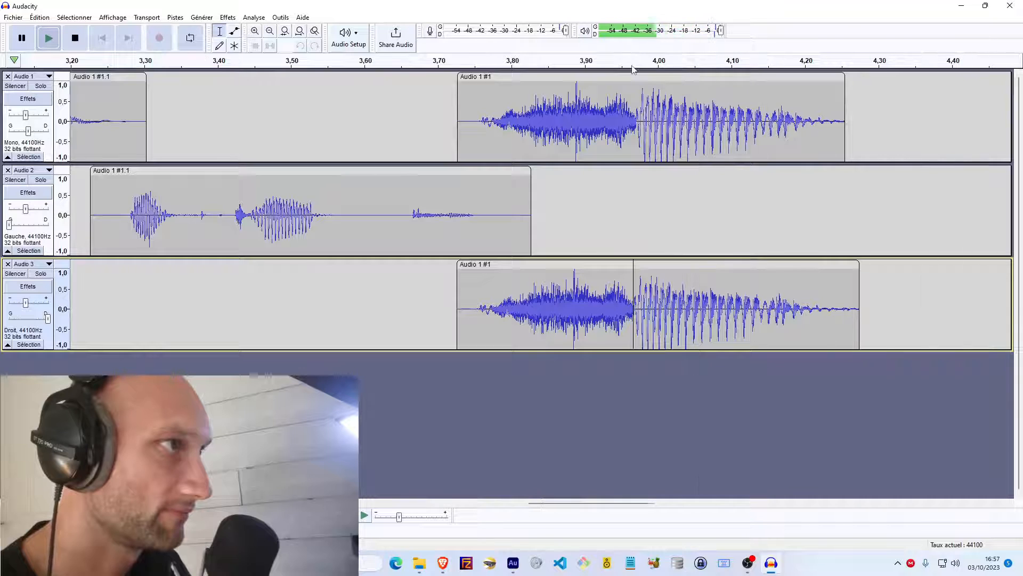
pyautogui.press('space')
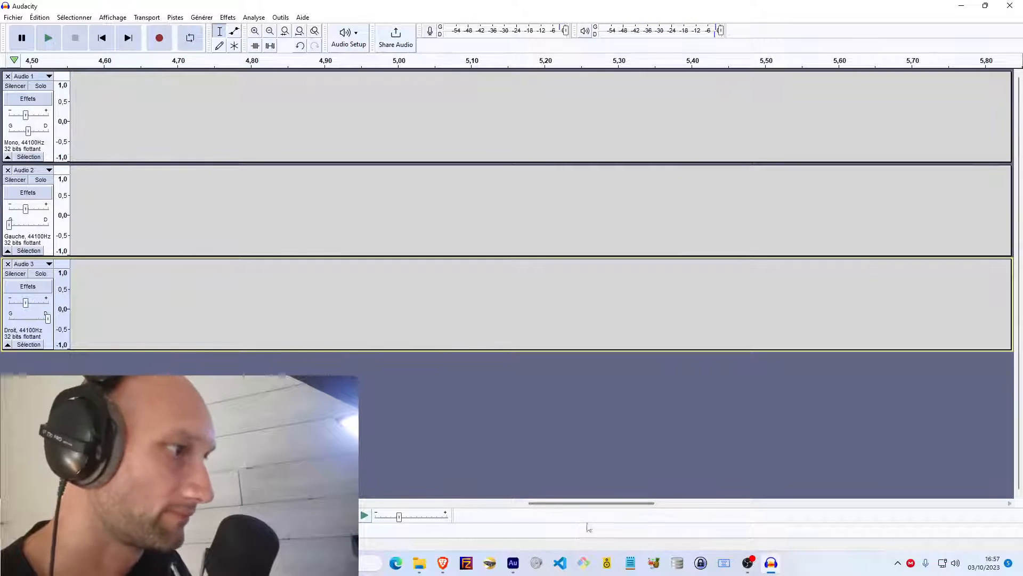
pyautogui.moveTo(594, 504); pyautogui.dragTo(461, 505)
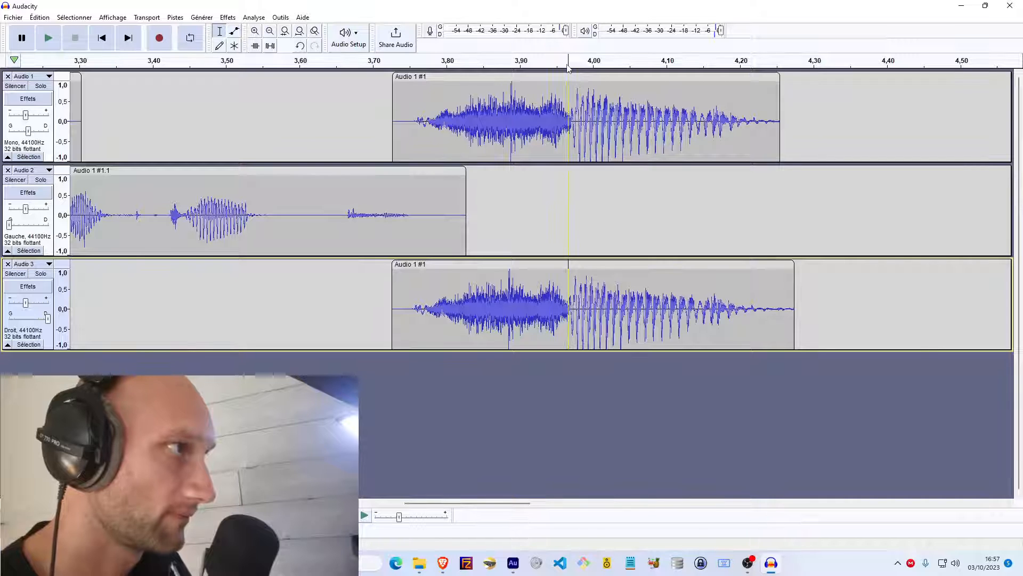
# Step: Shift Audio 1's second clip slightly earlier so its waveform lines up with Audio 3's clip at about 3.97 s
pyautogui.moveTo(568, 68); pyautogui.dragTo(509, 322)
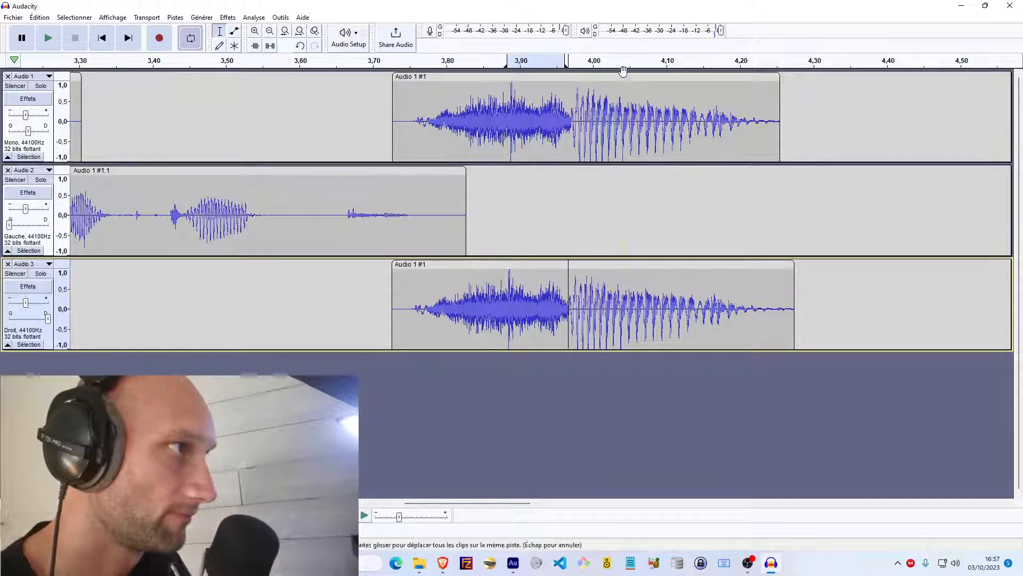
pyautogui.click(569, 124)
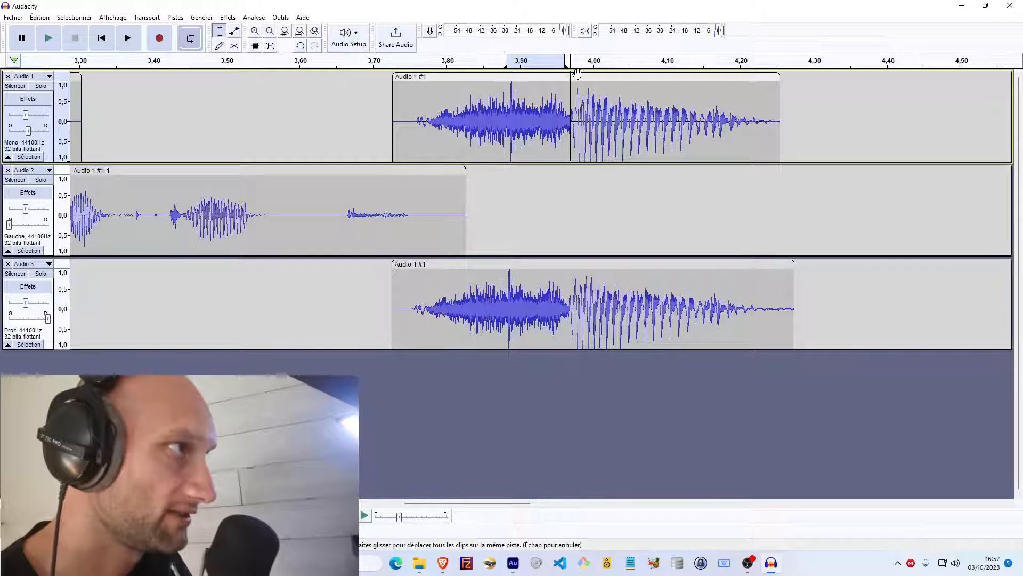
pyautogui.moveTo(576, 77); pyautogui.dragTo(569, 68)
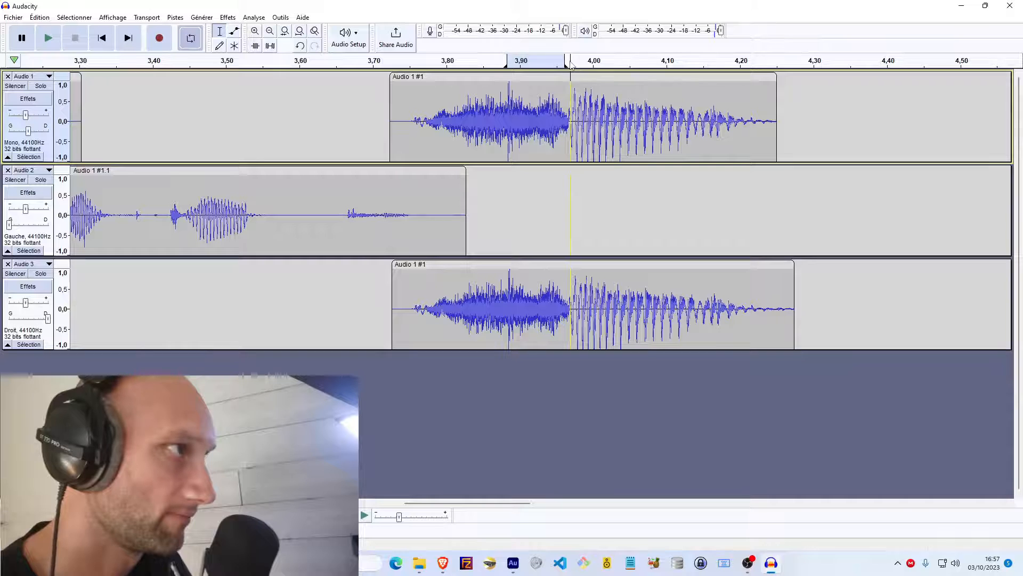
# Step: Play the aligned clips from about 3.65 s and turn off the playback loop between about 3.88 and 3.96 s
pyautogui.press('space')
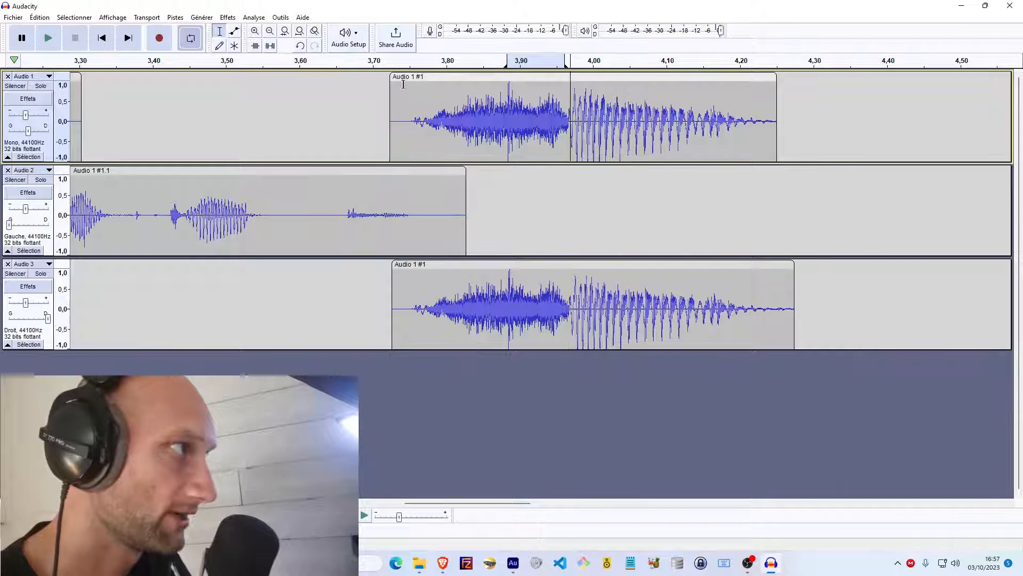
pyautogui.press('space')
pyautogui.click(338, 109)
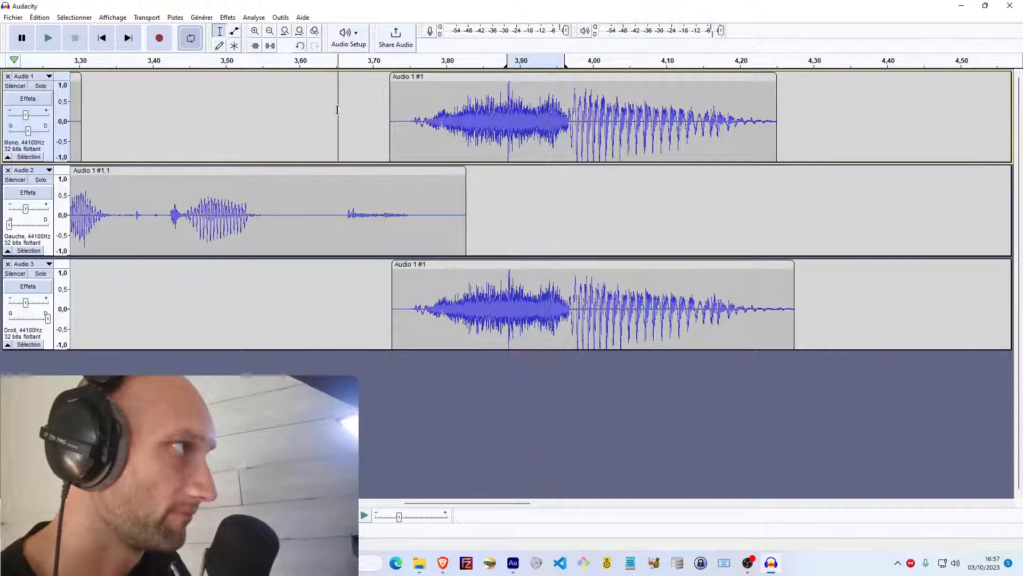
pyautogui.press('space')
pyautogui.press('space')
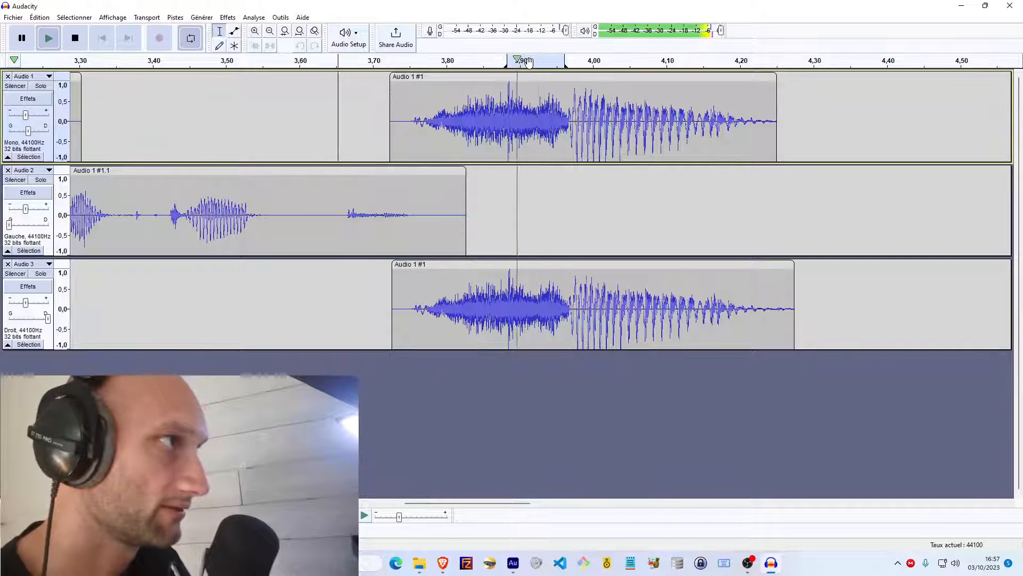
pyautogui.rightClick(536, 64)
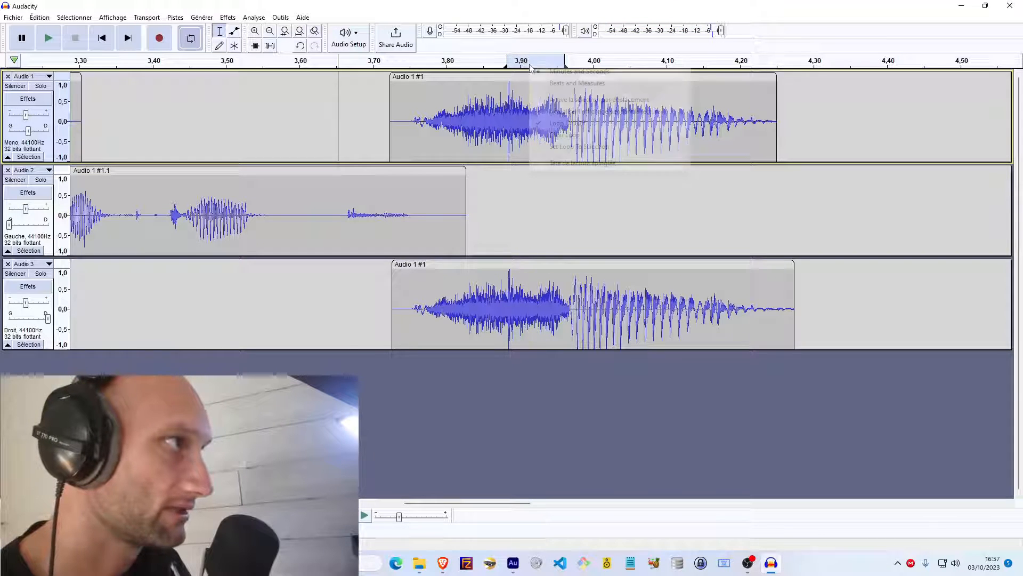
pyautogui.click(540, 124)
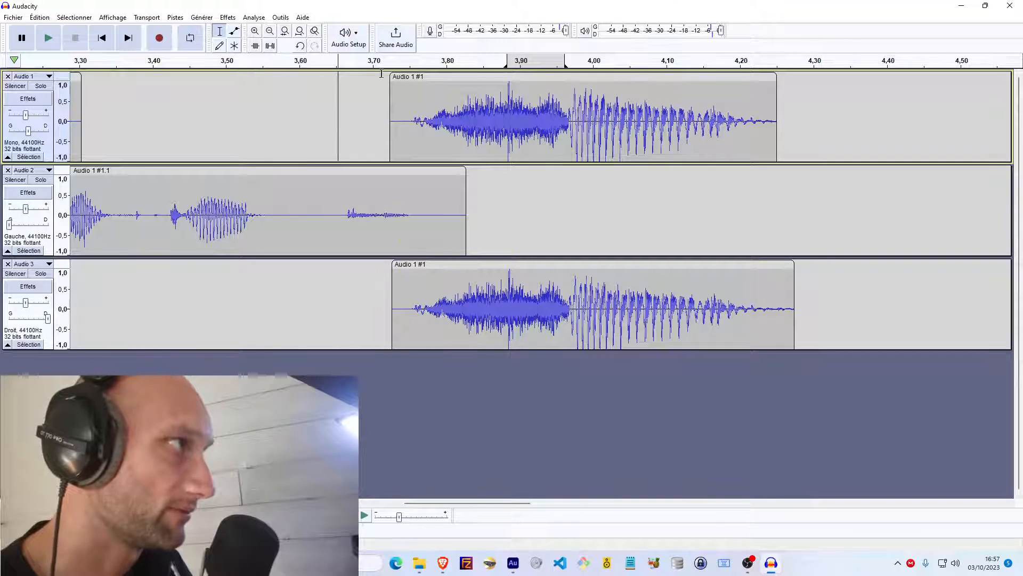
# Step: Play the aligned Audio 1 and Audio 3 clips without looping from about 3.68 s
pyautogui.click(360, 66)
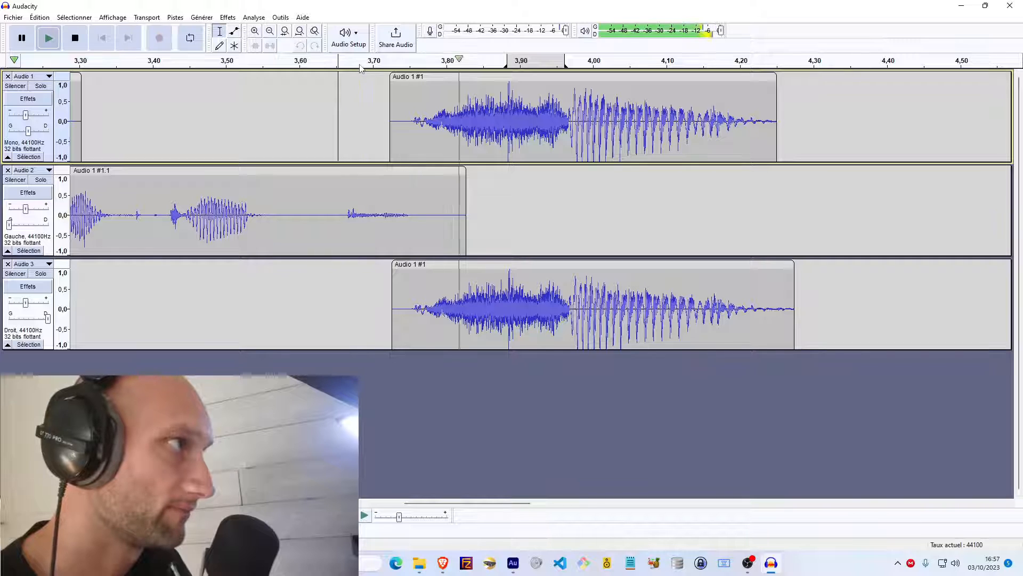
pyautogui.rightClick(531, 61)
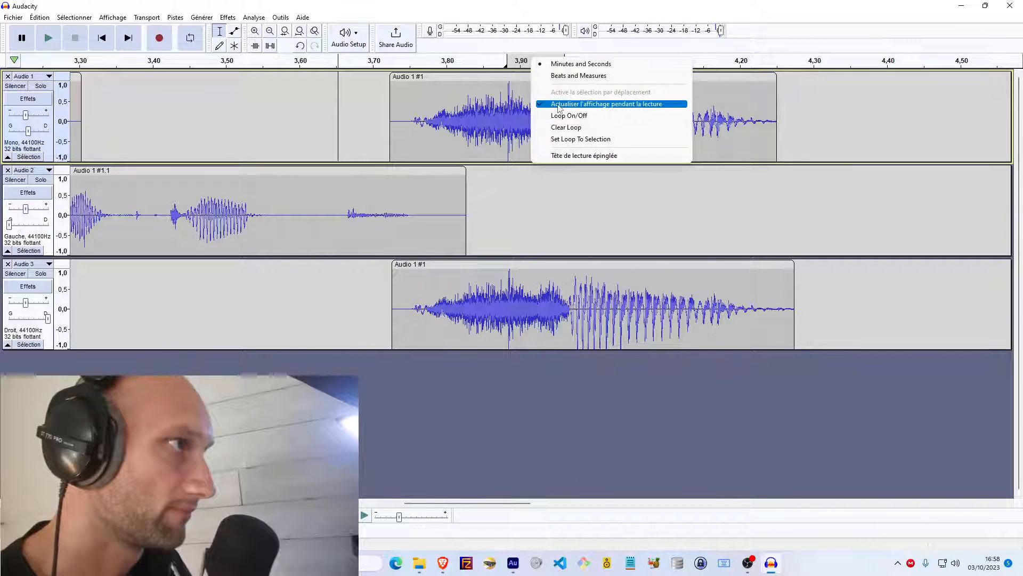
pyautogui.click(351, 69)
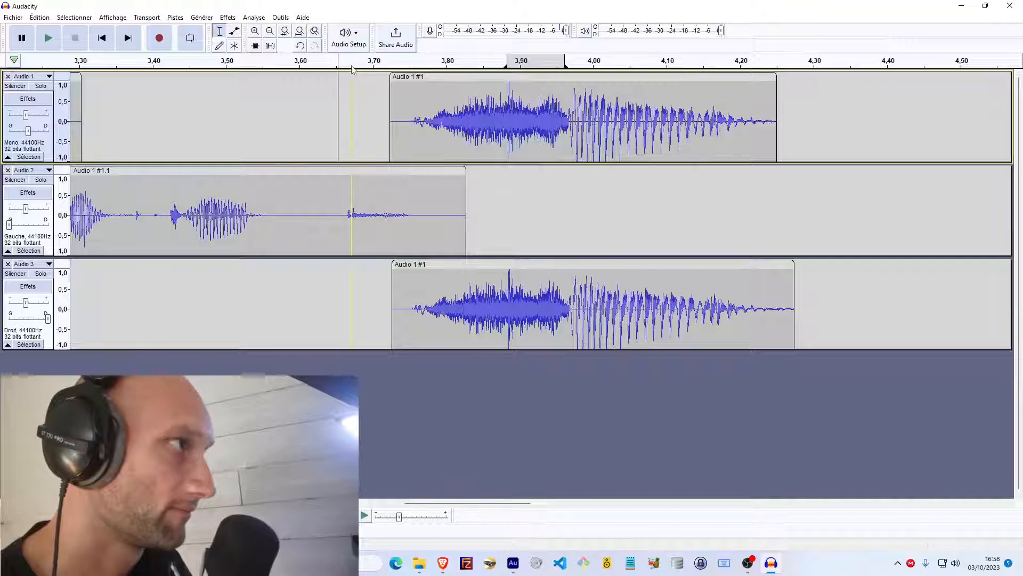
pyautogui.click(352, 62)
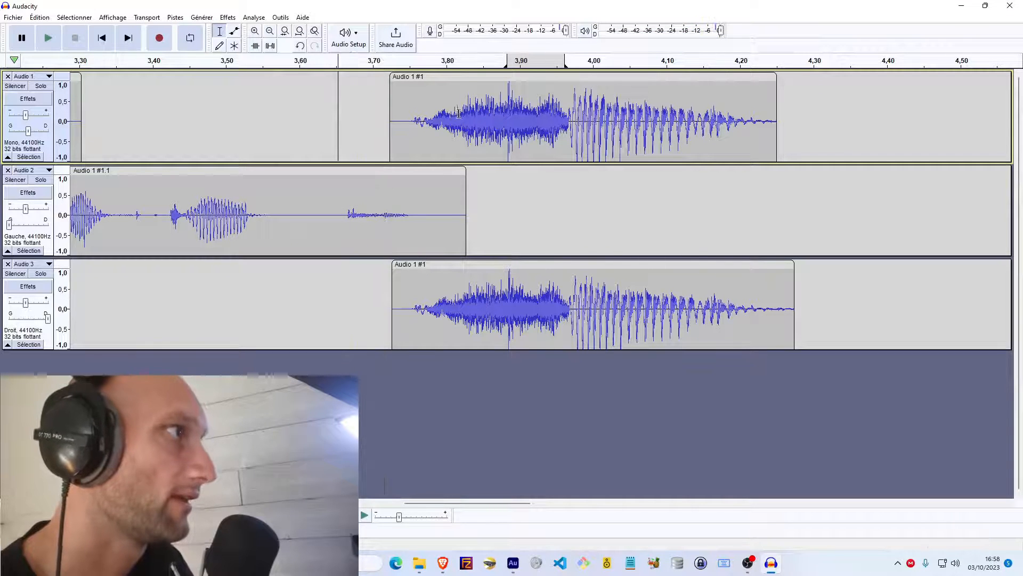
# Step: Try to select Audio 1's and Audio 3's aligned clips together for a shared Reverb effect
pyautogui.click(229, 18)
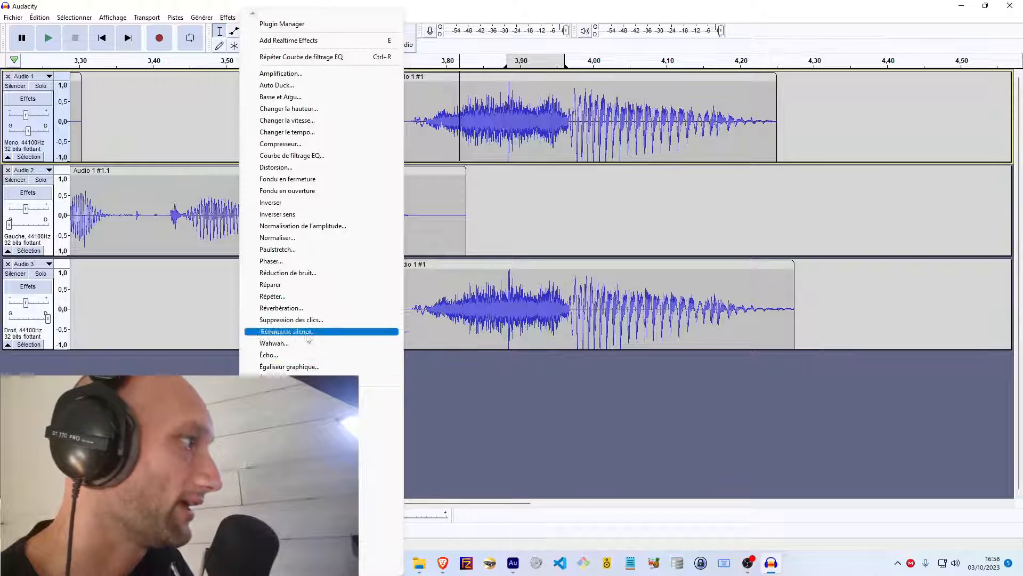
pyautogui.click(308, 309)
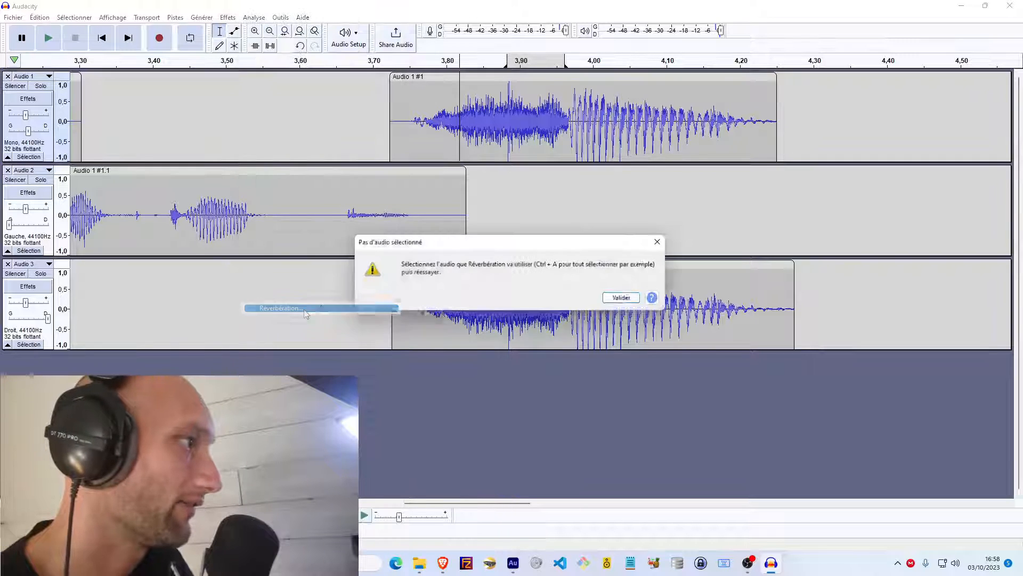
pyautogui.click(628, 300)
pyautogui.click(583, 144)
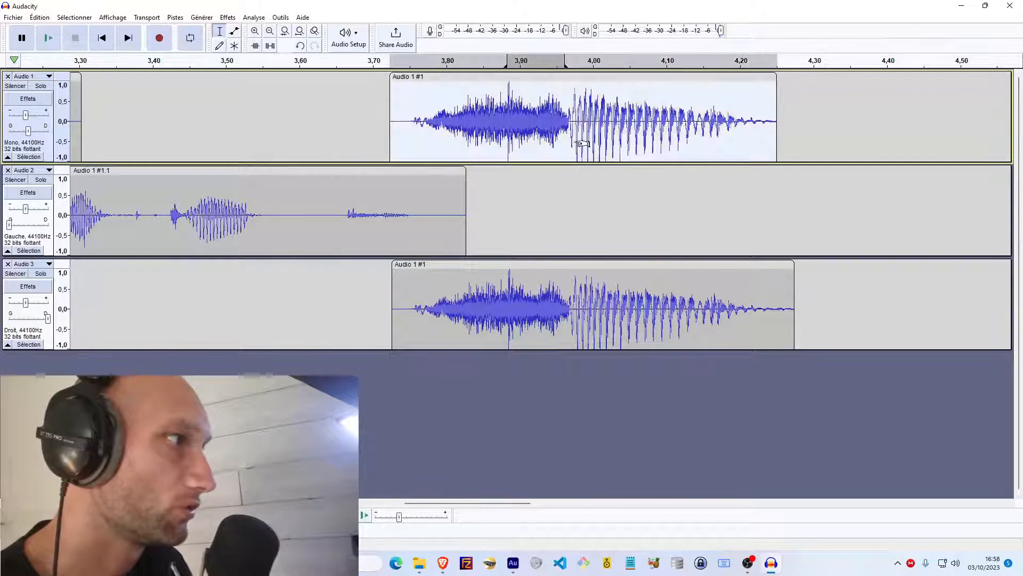
pyautogui.keyDown('ctrl'); pyautogui.click(568, 270); pyautogui.keyUp('ctrl')
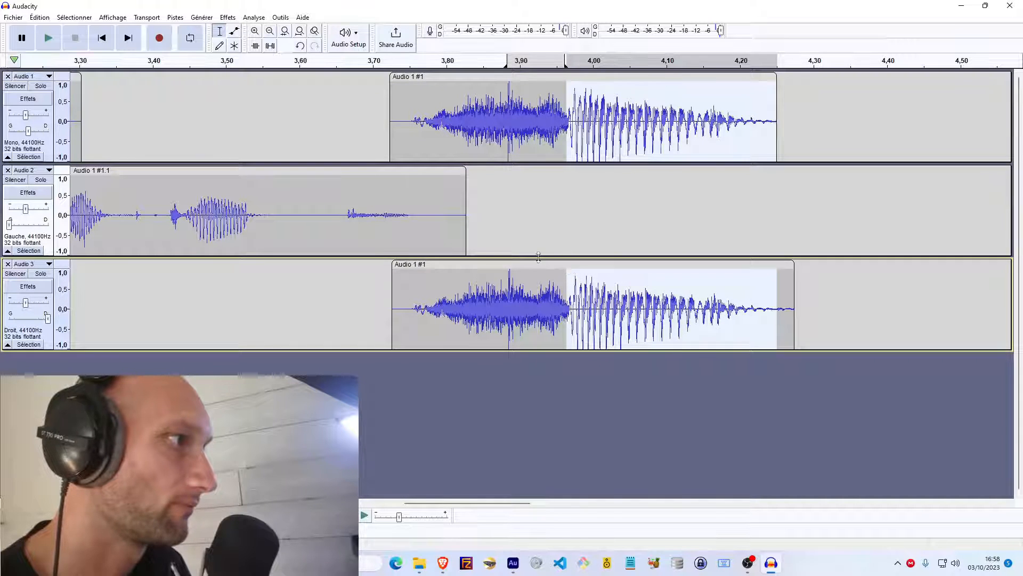
pyautogui.click(553, 257)
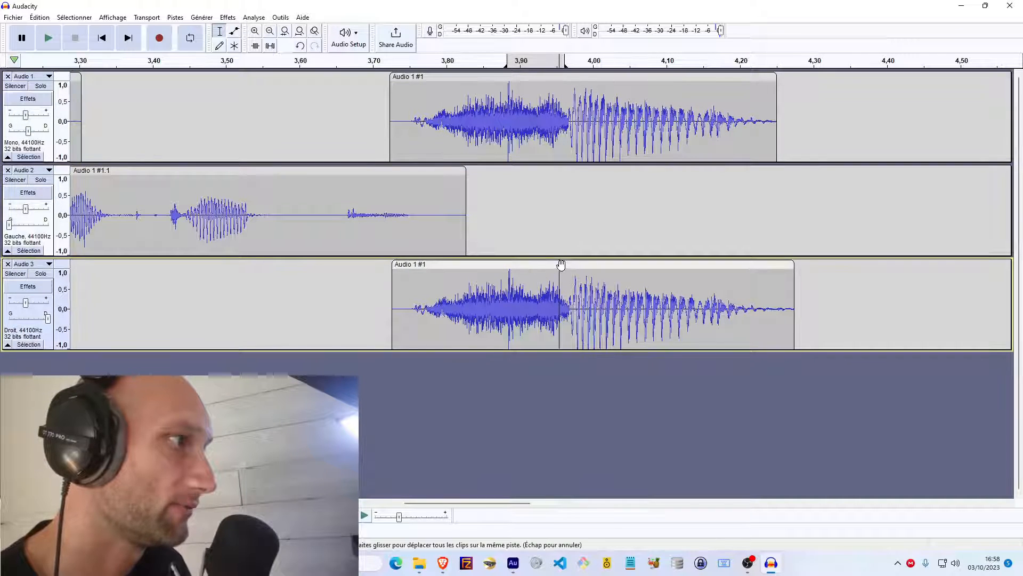
pyautogui.click(558, 264)
# Step: Apply Reverb with the factory preset Voix I to Audio 1's clip starting at about 3.72 s
pyautogui.click(551, 76)
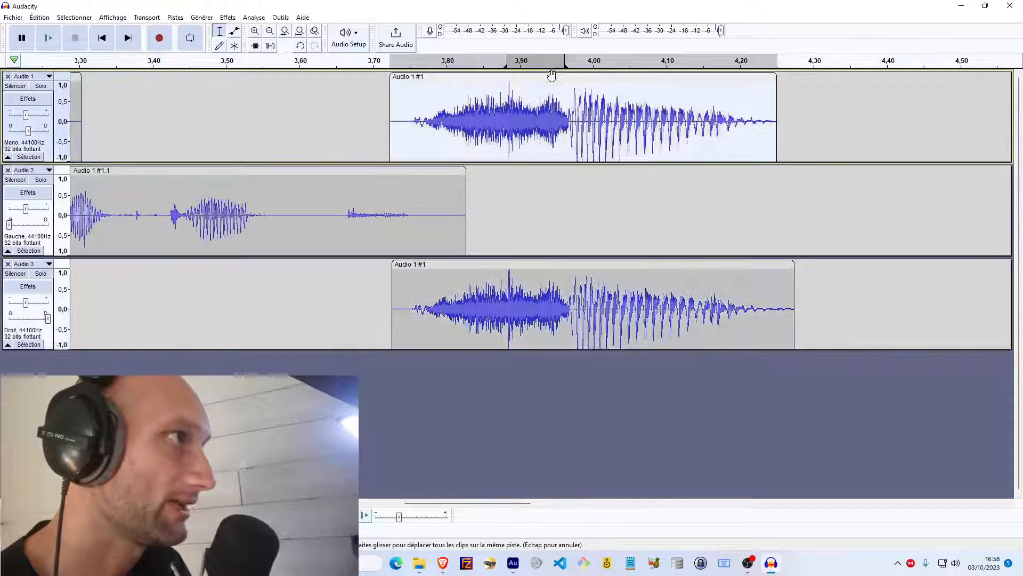
pyautogui.click(227, 17)
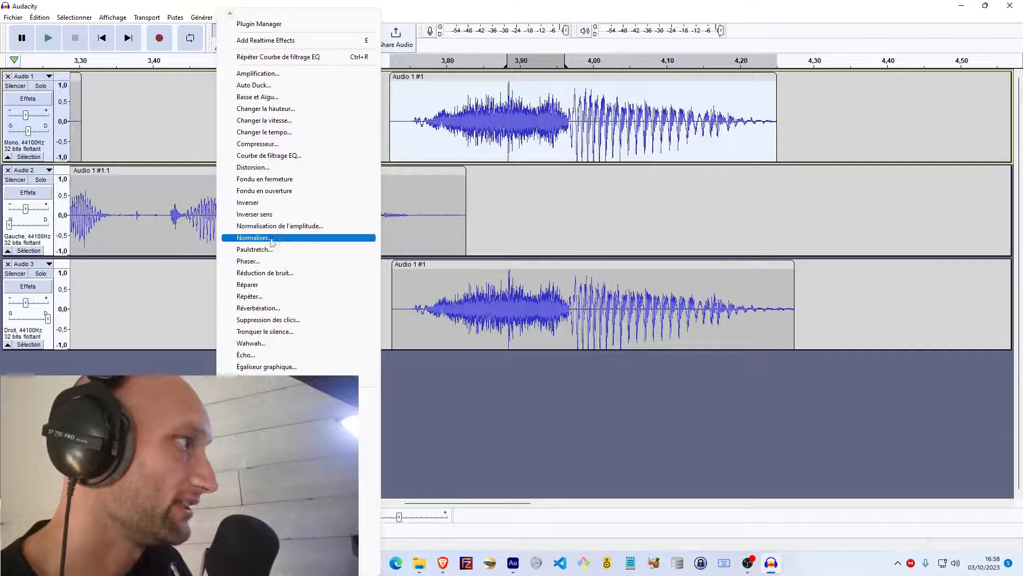
pyautogui.click(261, 308)
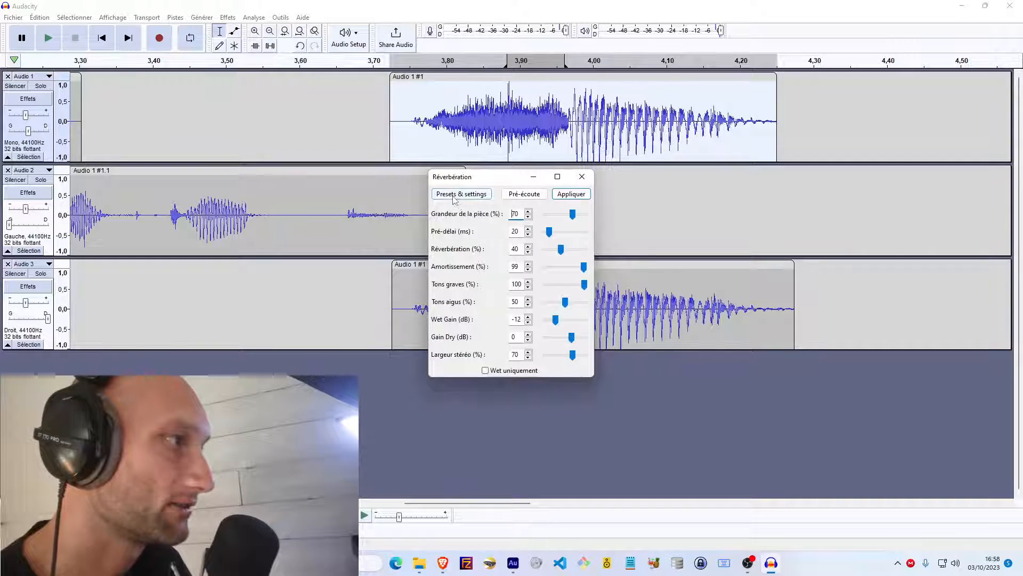
pyautogui.click(453, 196)
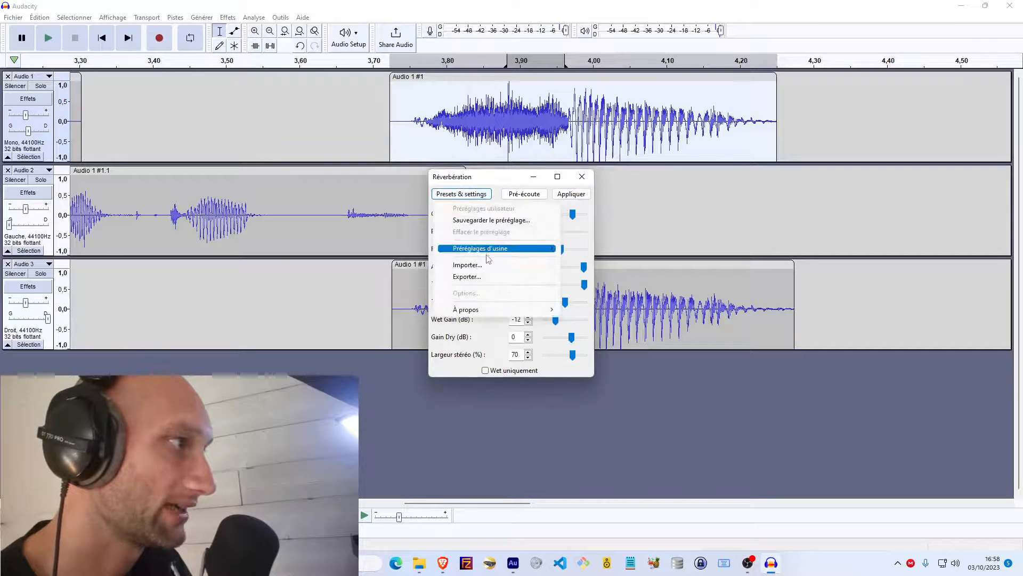
pyautogui.moveTo(491, 251)
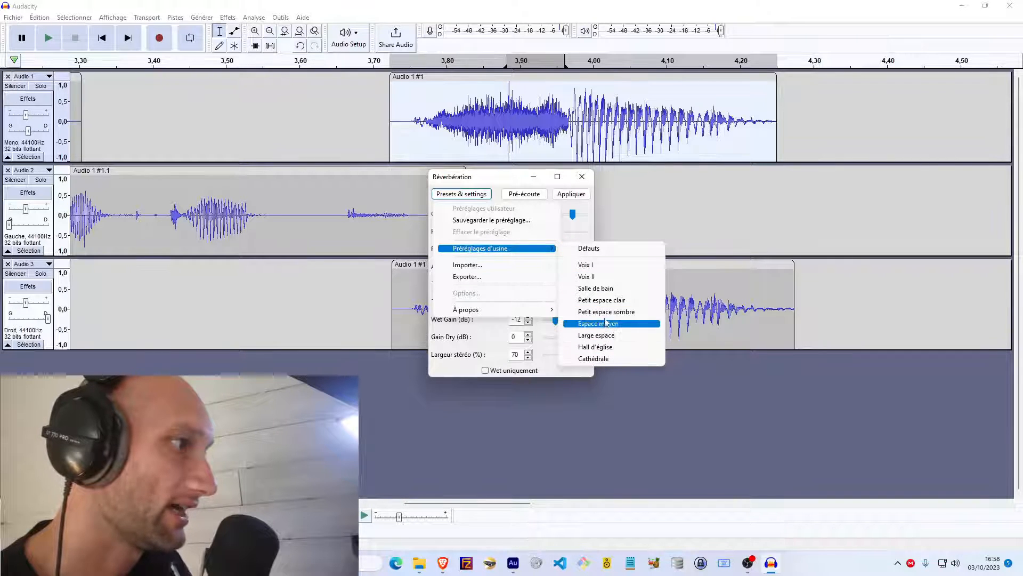
pyautogui.click(586, 265)
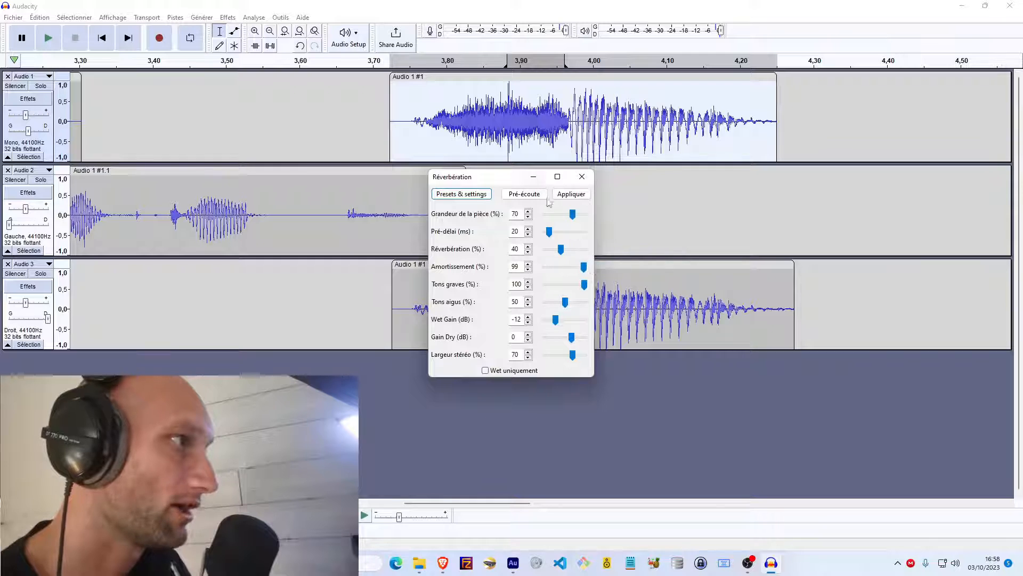
pyautogui.click(571, 194)
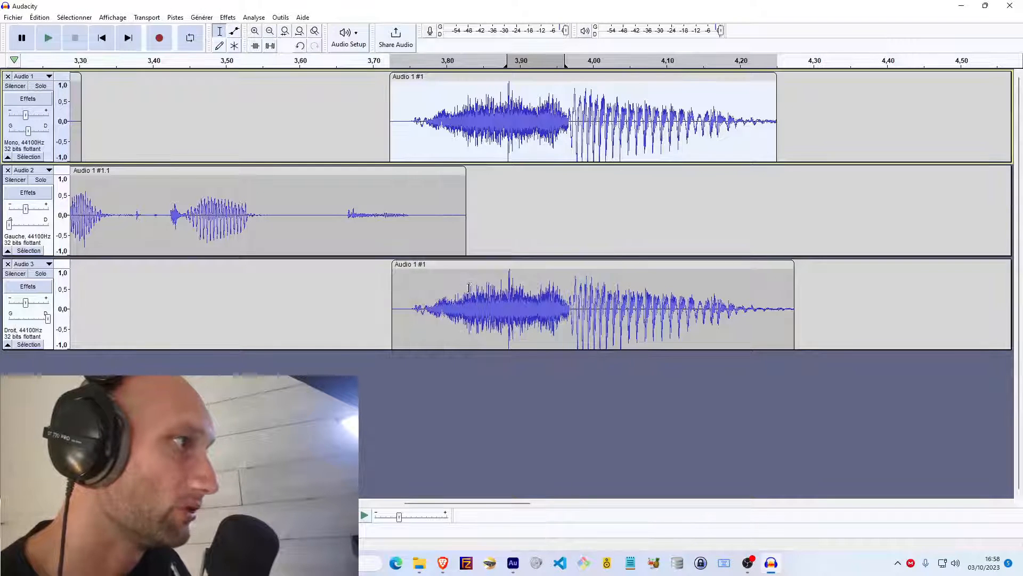
# Step: Apply Reverb with the same settings to Audio 3's clip starting at about 3.73 s
pyautogui.click(470, 270)
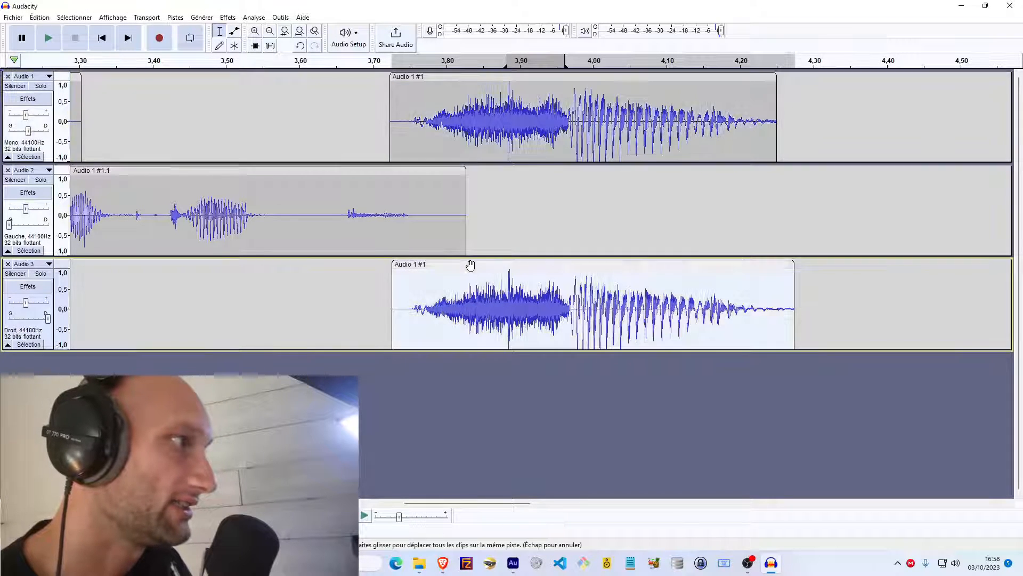
pyautogui.click(155, 19)
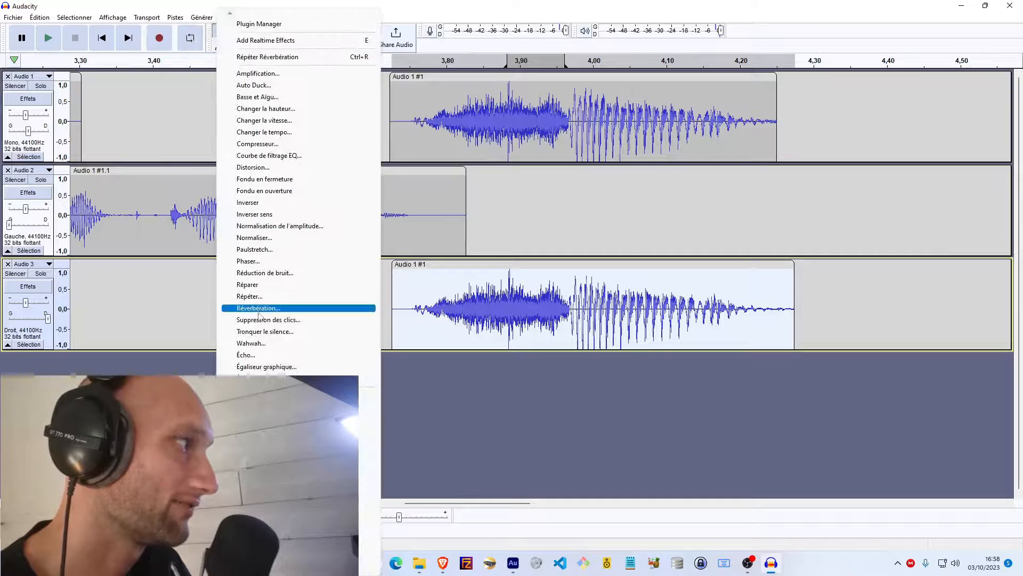
pyautogui.click(260, 309)
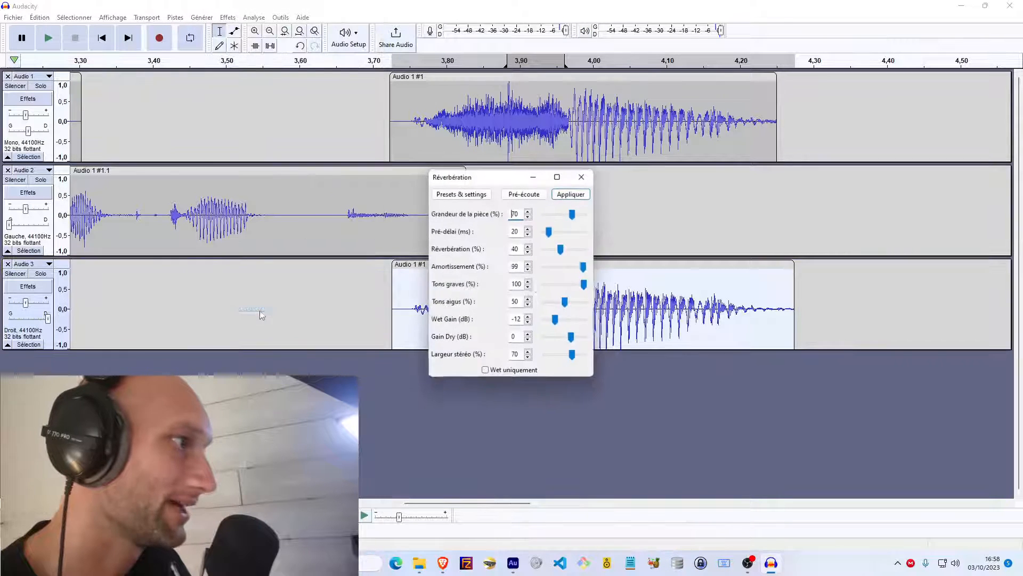
pyautogui.click(570, 194)
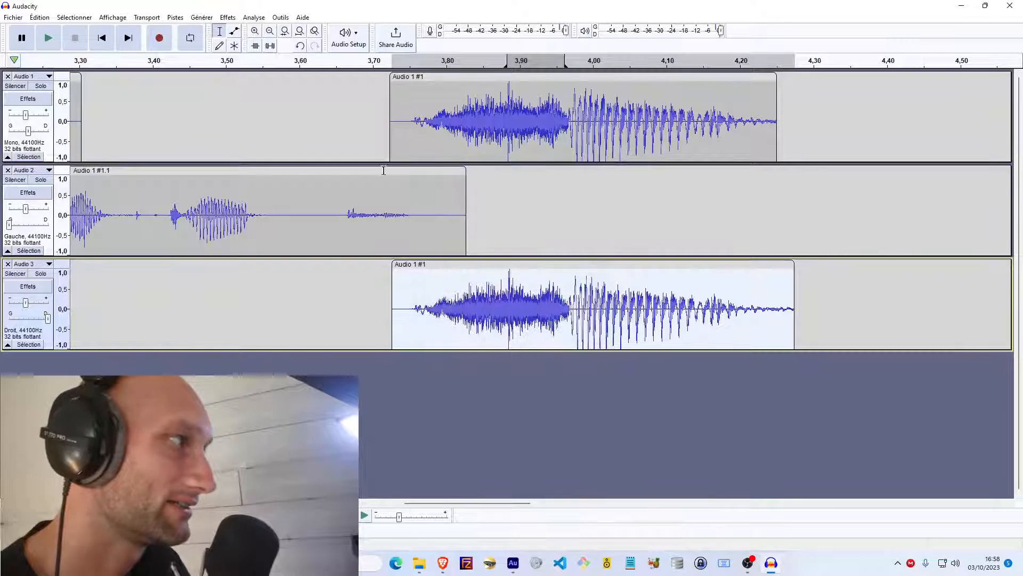
# Step: Play the clips with their reverb from about 3.69 s
pyautogui.click(364, 130)
pyautogui.press('space')
pyautogui.press('space')
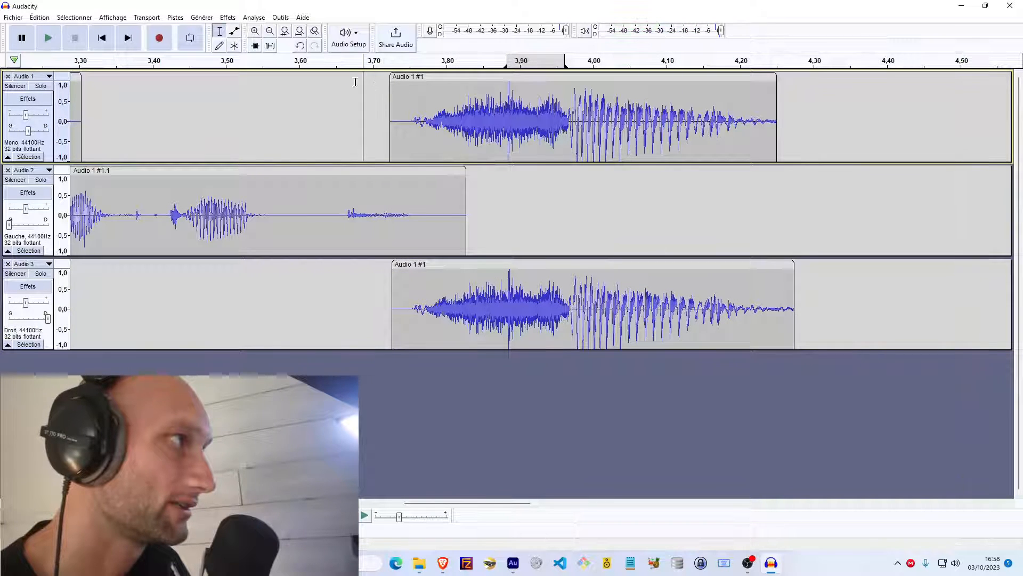
# Step: Apply Reverb with the factory preset Voix I a second time to Audio 1's clip starting at about 3.72 s
pyautogui.click(354, 82)
pyautogui.click(441, 79)
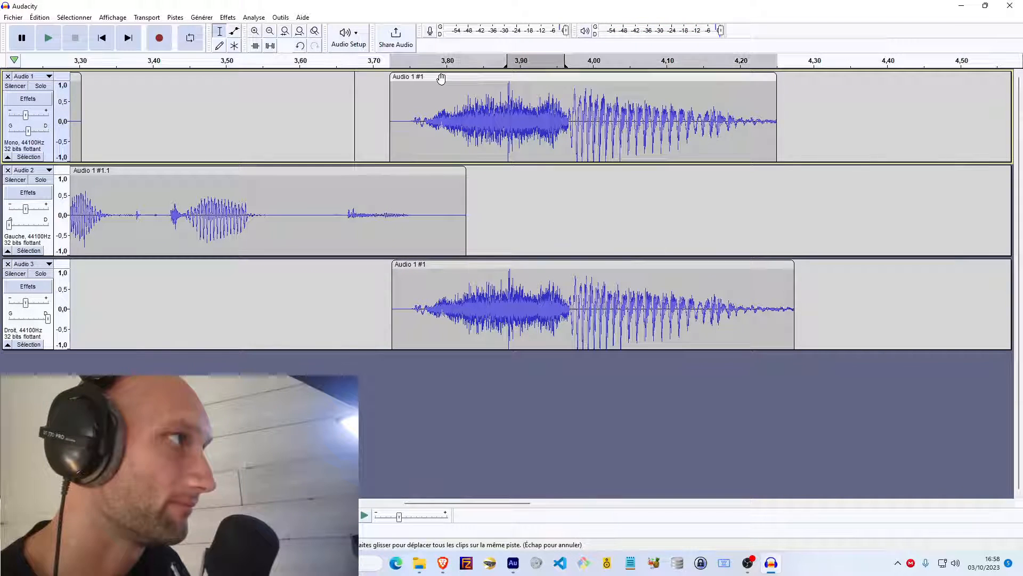
pyautogui.click(207, 19)
pyautogui.moveTo(181, 21)
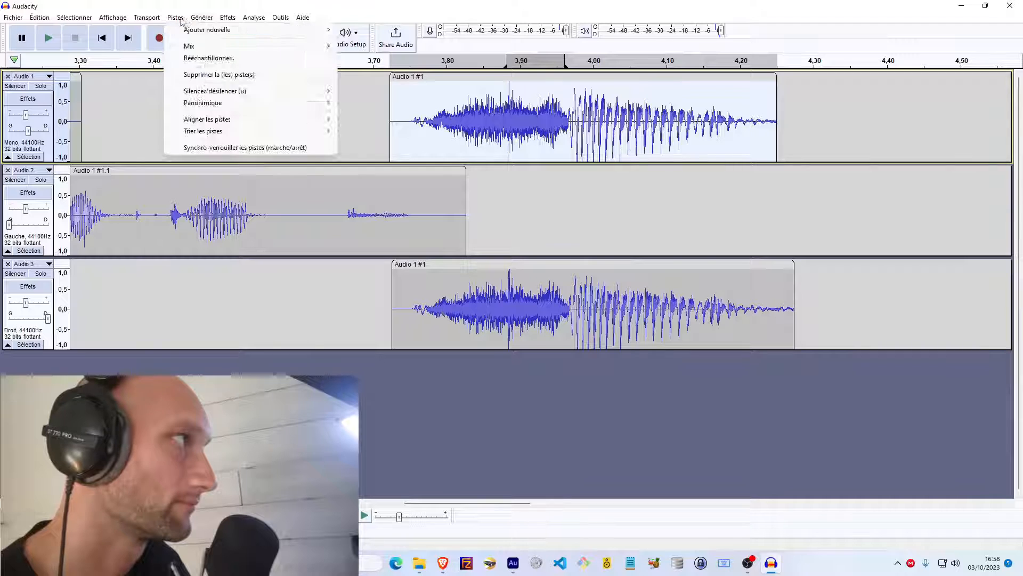
pyautogui.moveTo(228, 17)
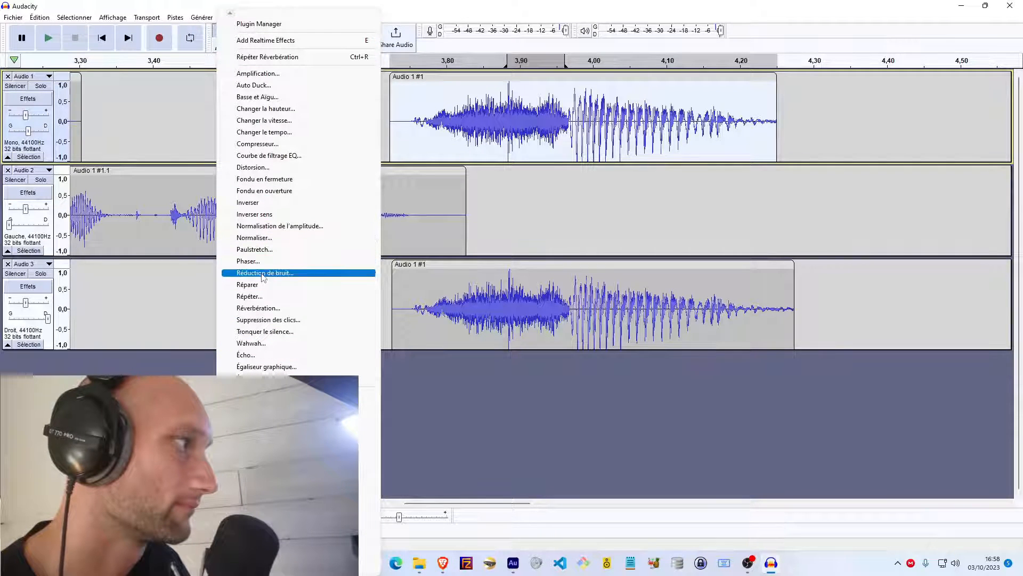
pyautogui.click(259, 308)
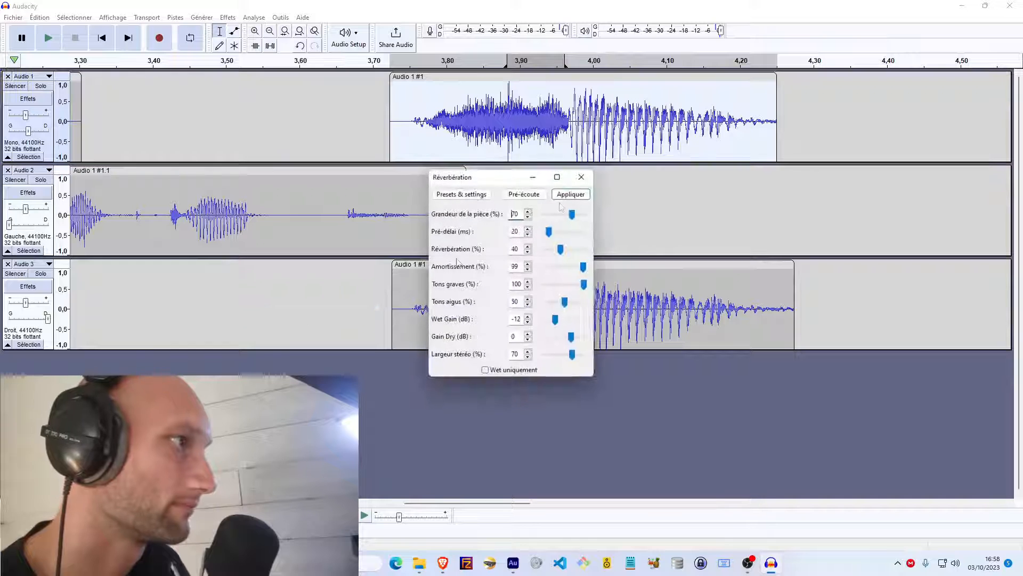
pyautogui.click(465, 194)
pyautogui.moveTo(491, 250)
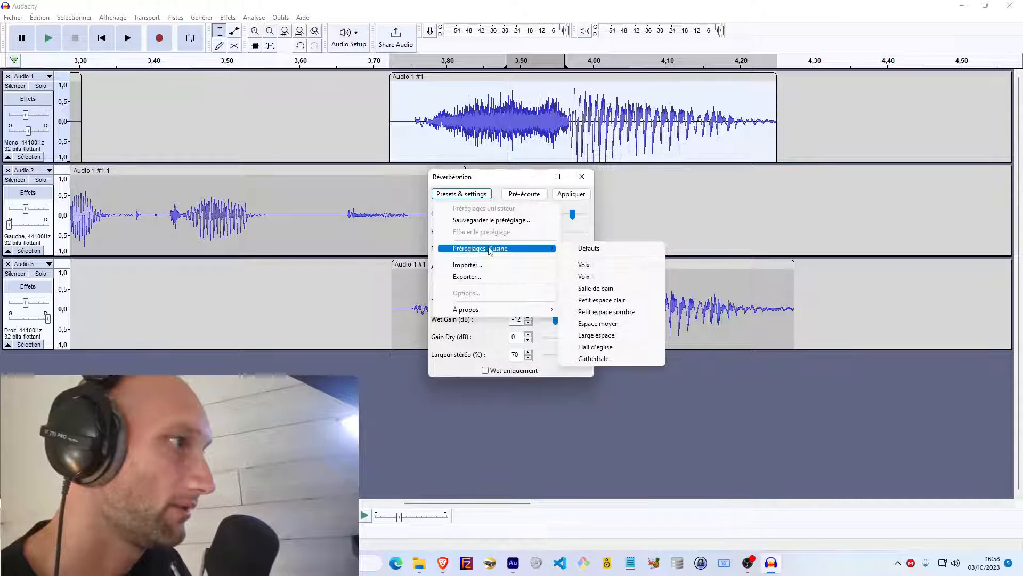
pyautogui.click(586, 265)
pyautogui.click(568, 195)
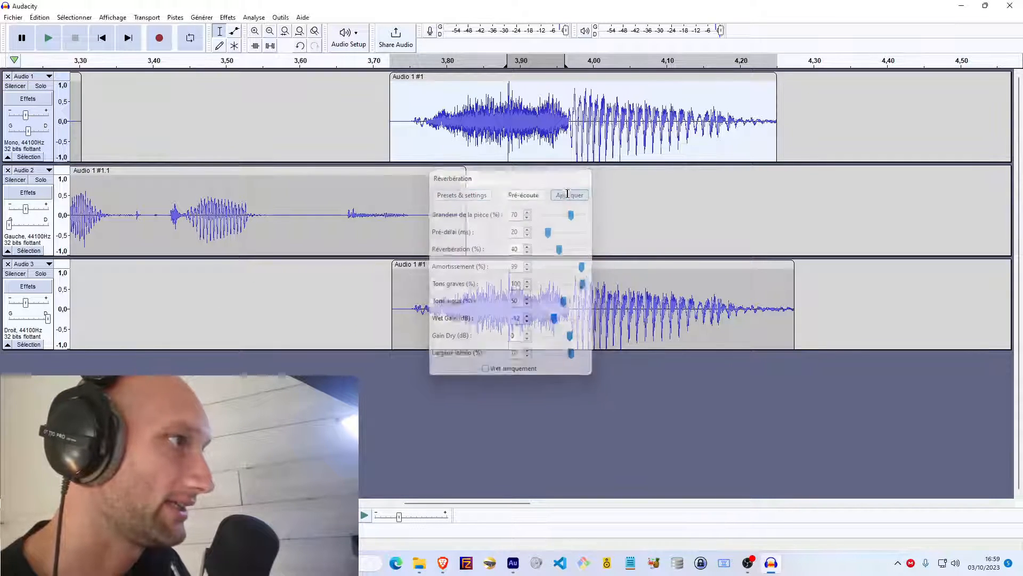
# Step: Apply Reverb with preset Voix I a second time to Audio 3's clip starting at about 3.73 s, and play from about 3.65 s
pyautogui.click(476, 265)
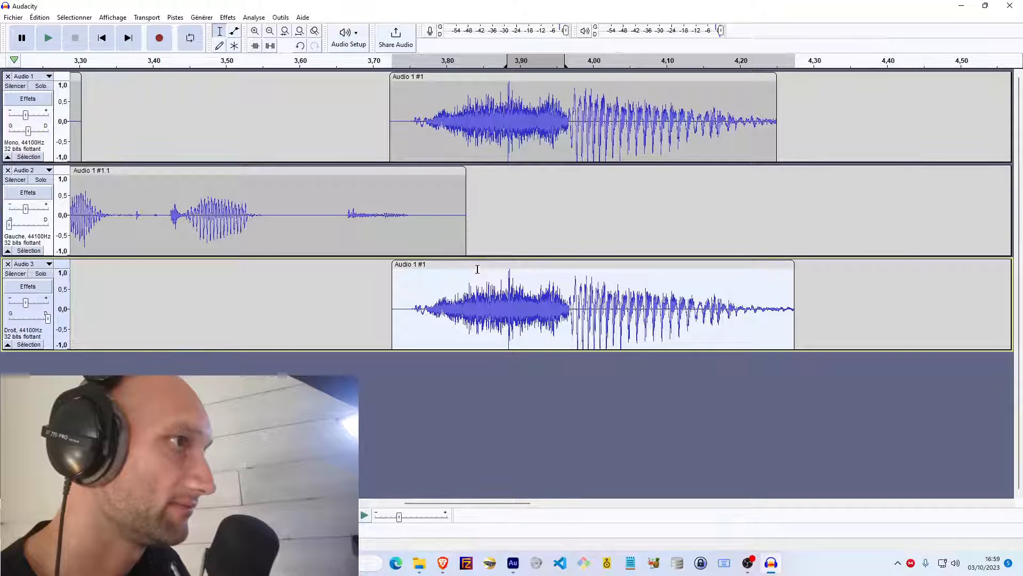
pyautogui.click(224, 17)
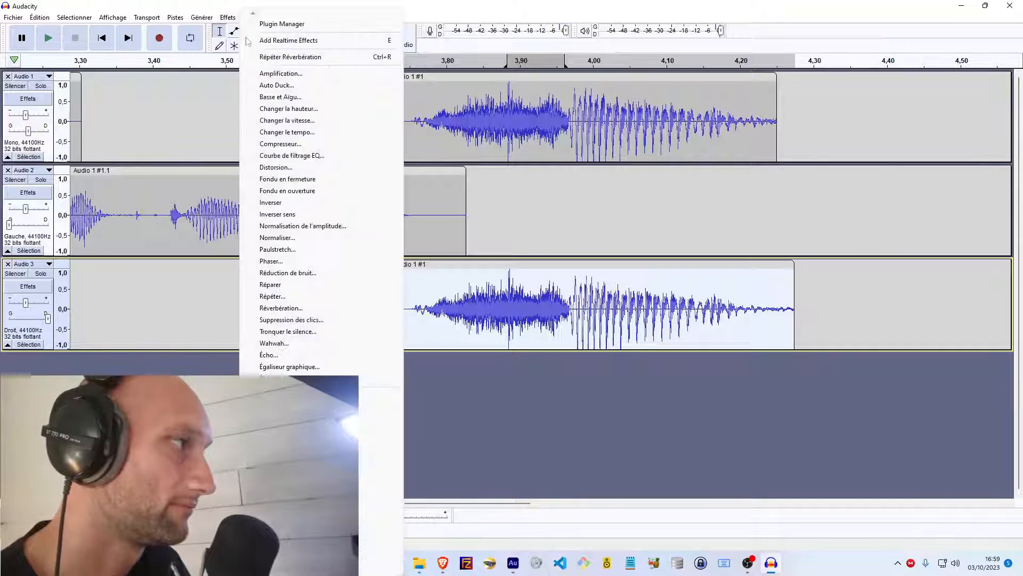
pyautogui.click(286, 309)
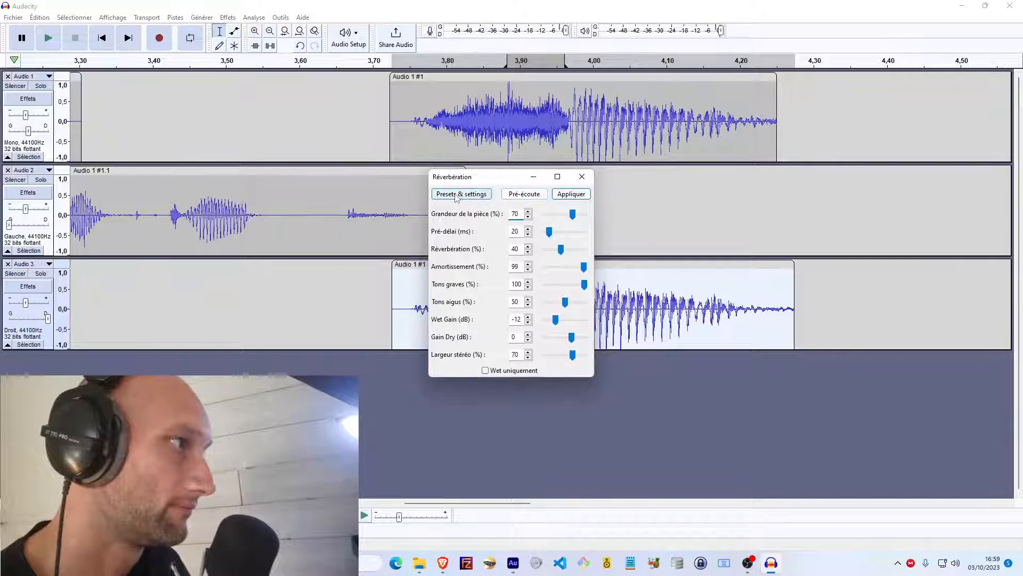
pyautogui.click(457, 195)
pyautogui.moveTo(501, 248)
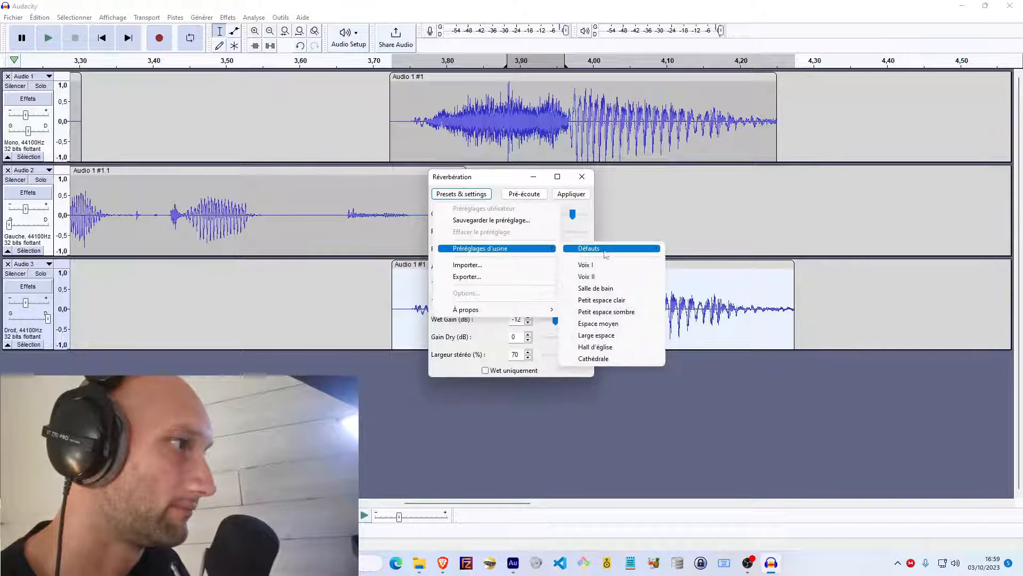
pyautogui.click(607, 265)
pyautogui.click(571, 194)
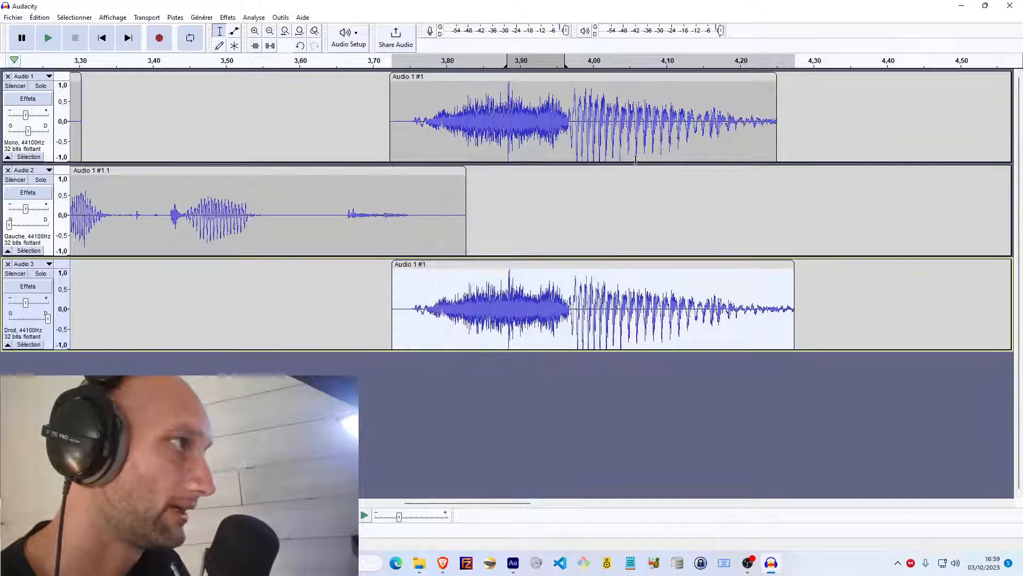
pyautogui.click(336, 115)
pyautogui.press('space')
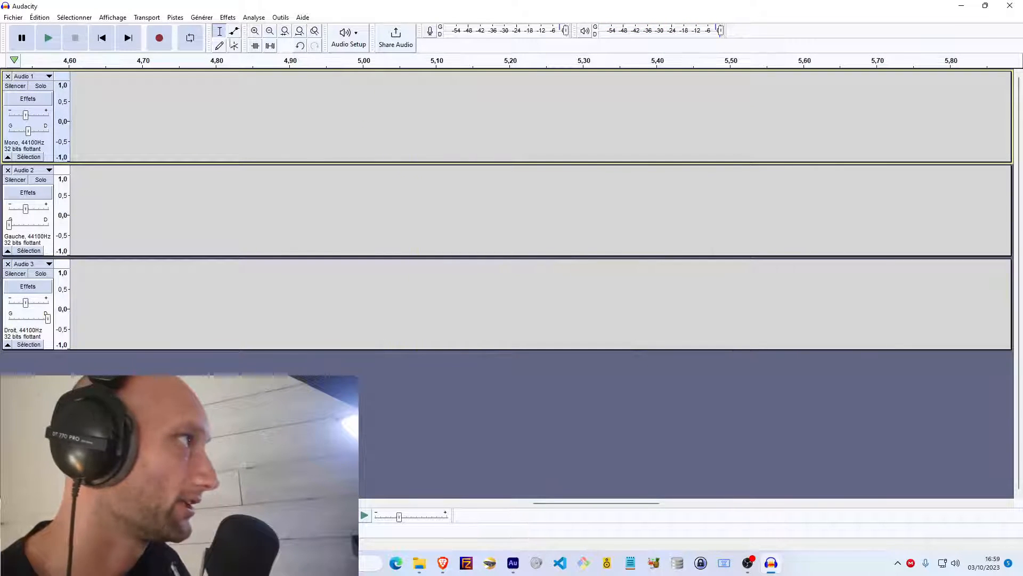
# Step: Move the last clips of Audio 1, Audio 2 and Audio 3 earlier so each starts at about 4.37 s
pyautogui.click(269, 31)
pyautogui.click(269, 32)
pyautogui.click(269, 32)
pyautogui.click(269, 32)
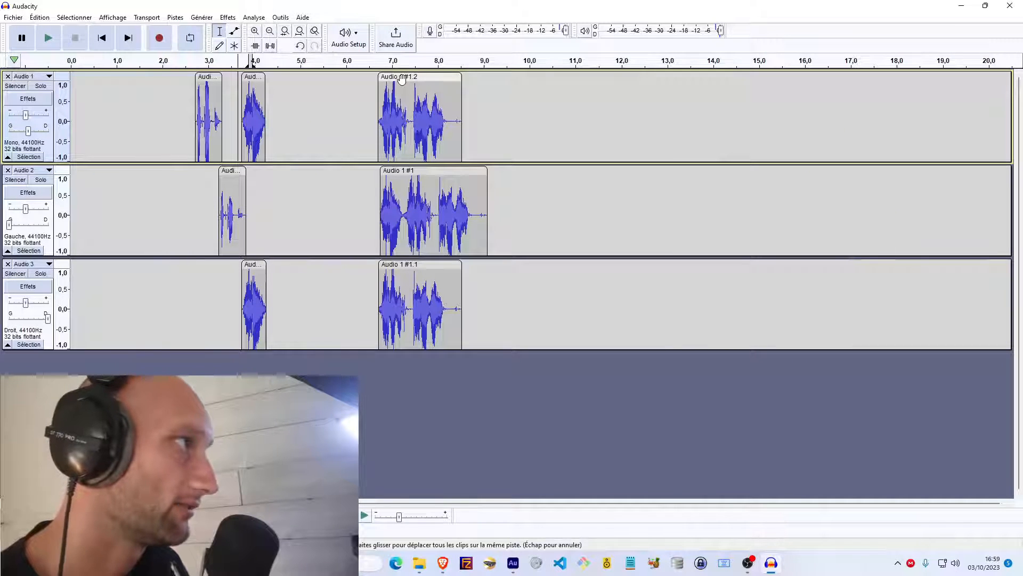
pyautogui.moveTo(402, 79); pyautogui.dragTo(295, 78)
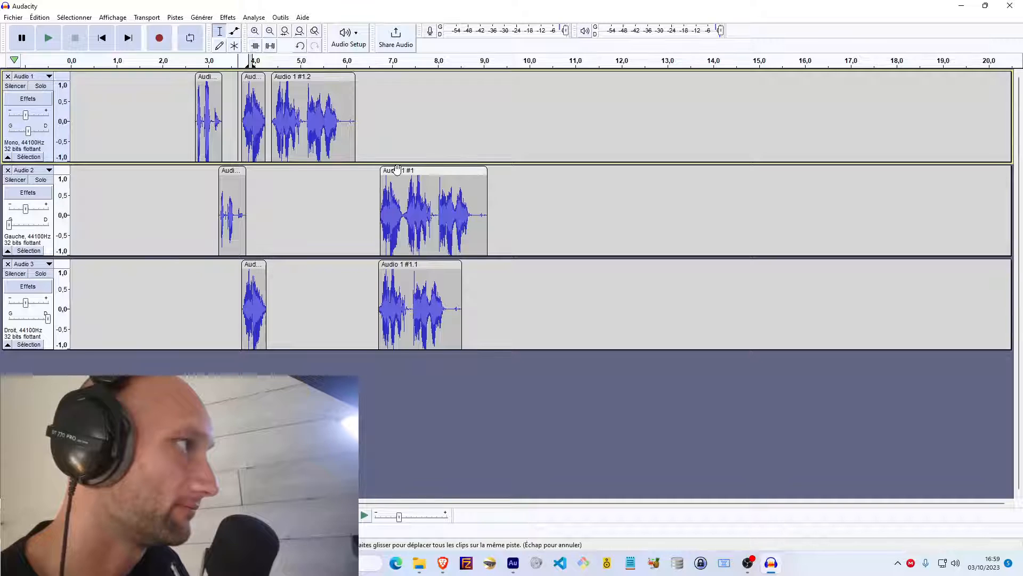
pyautogui.moveTo(397, 168); pyautogui.dragTo(288, 180)
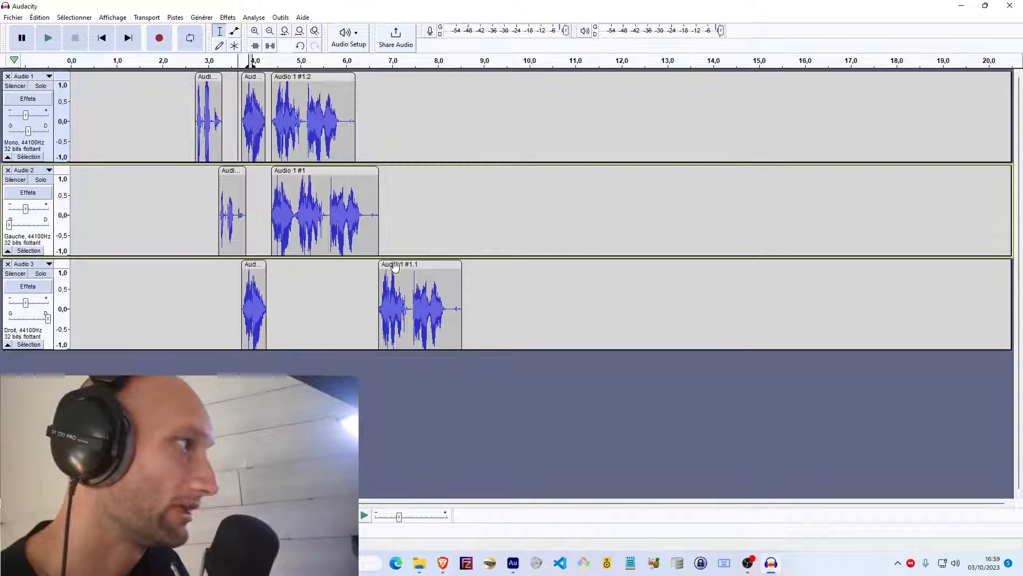
pyautogui.moveTo(395, 266); pyautogui.dragTo(290, 267)
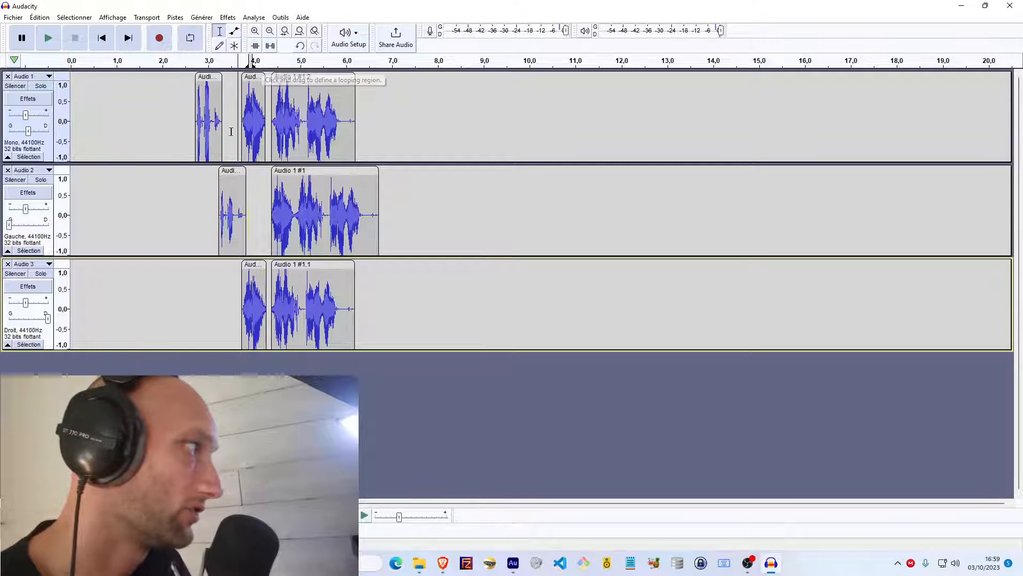
# Step: Play the arrangement from about 3.68 s and again from about 4.44 s to check how the moved clips line up
pyautogui.click(267, 62)
pyautogui.press('space')
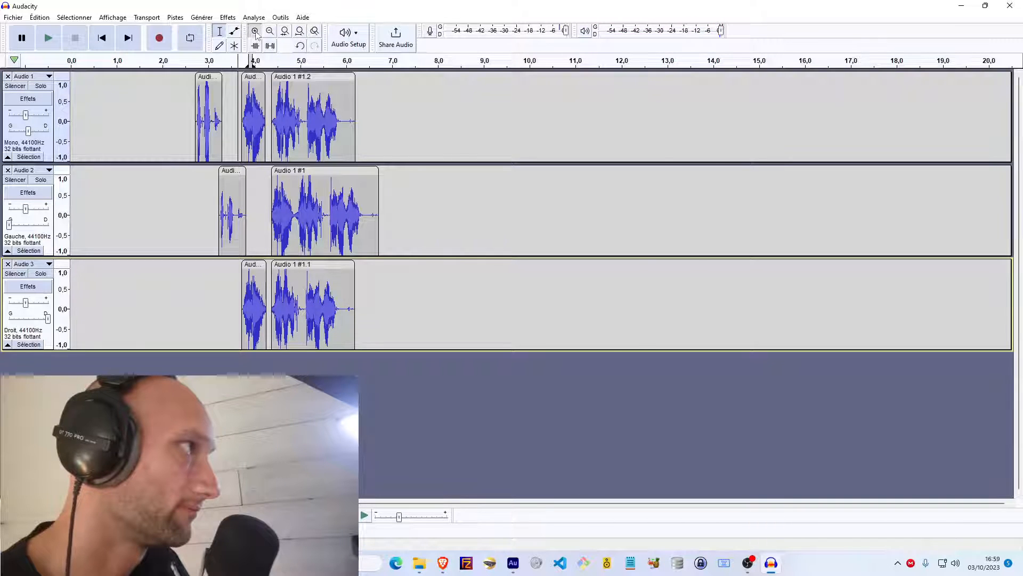
pyautogui.click(255, 32)
pyautogui.click(256, 32)
pyautogui.click(255, 32)
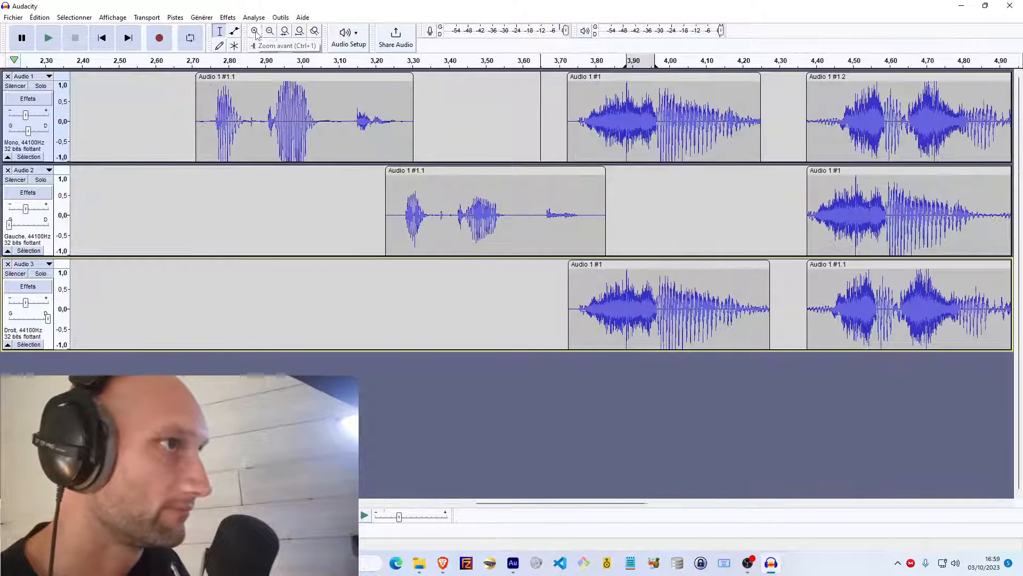
pyautogui.click(255, 32)
pyautogui.click(561, 78)
pyautogui.press('space')
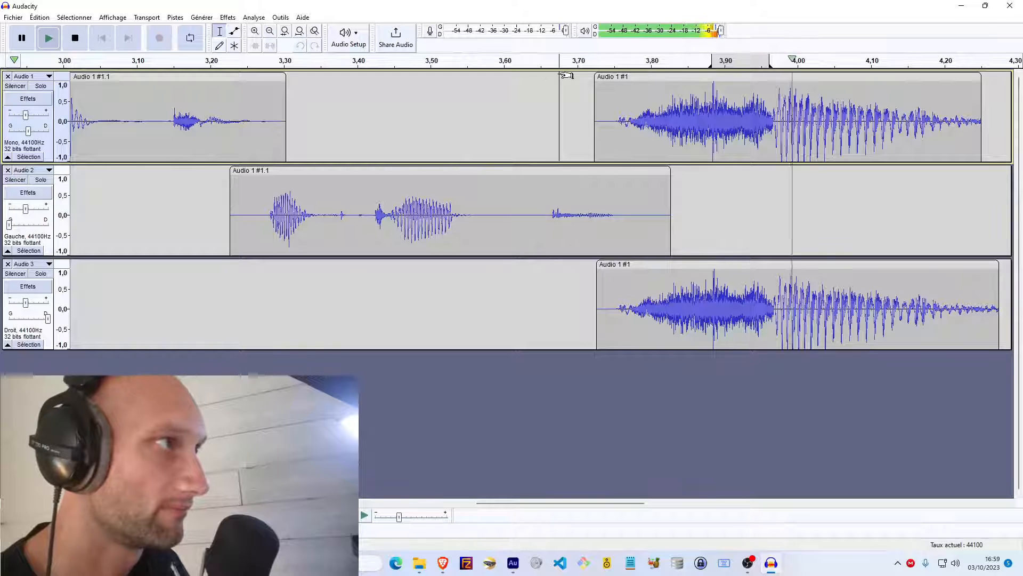
pyautogui.press('space')
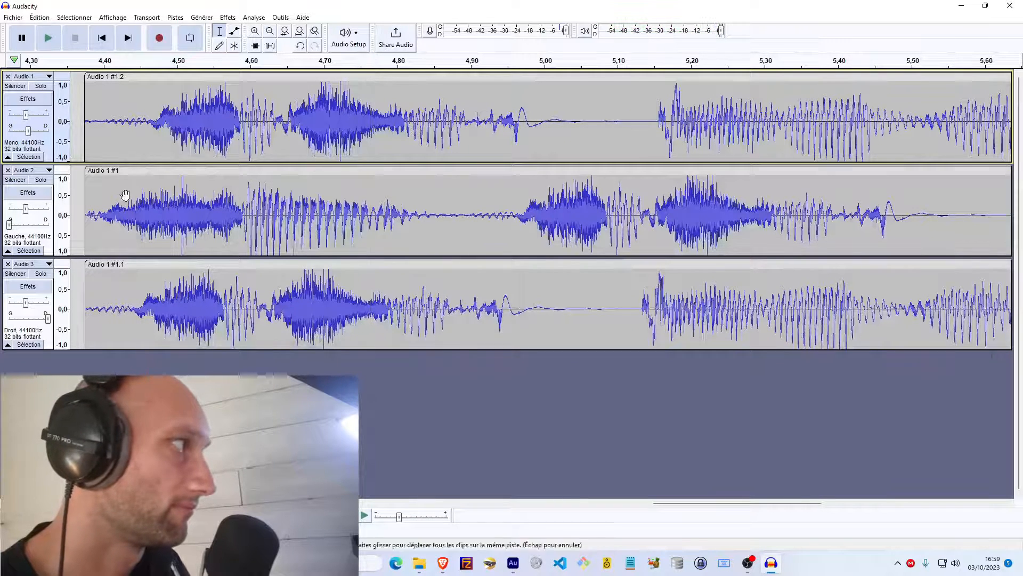
pyautogui.click(136, 133)
pyautogui.press('space')
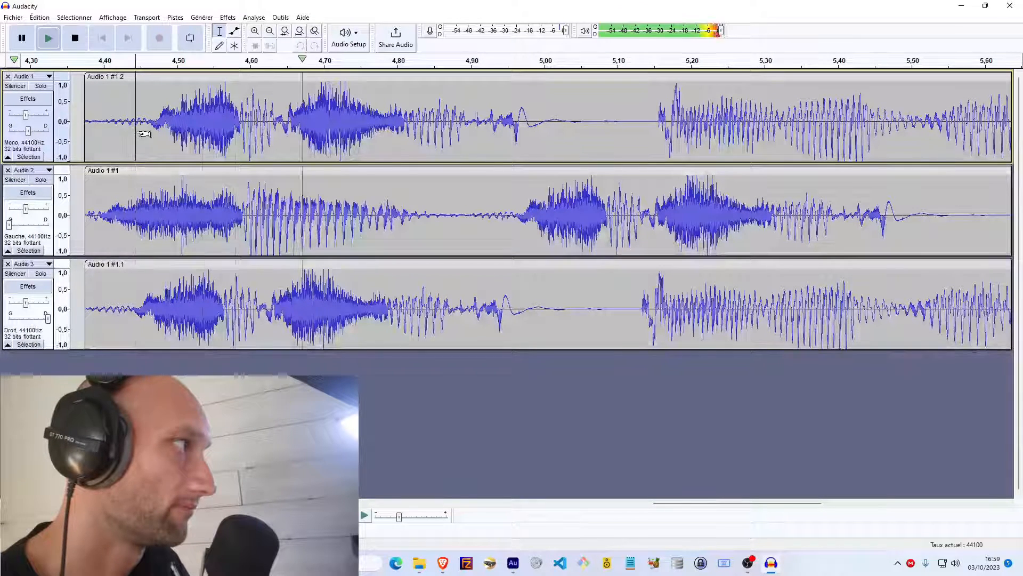
pyautogui.press('space')
# Step: Move Audio 2's last clip to start at about 4.48 s and Audio 3's last clip to start at about 4.36 s
pyautogui.moveTo(154, 172); pyautogui.dragTo(1021, 191)
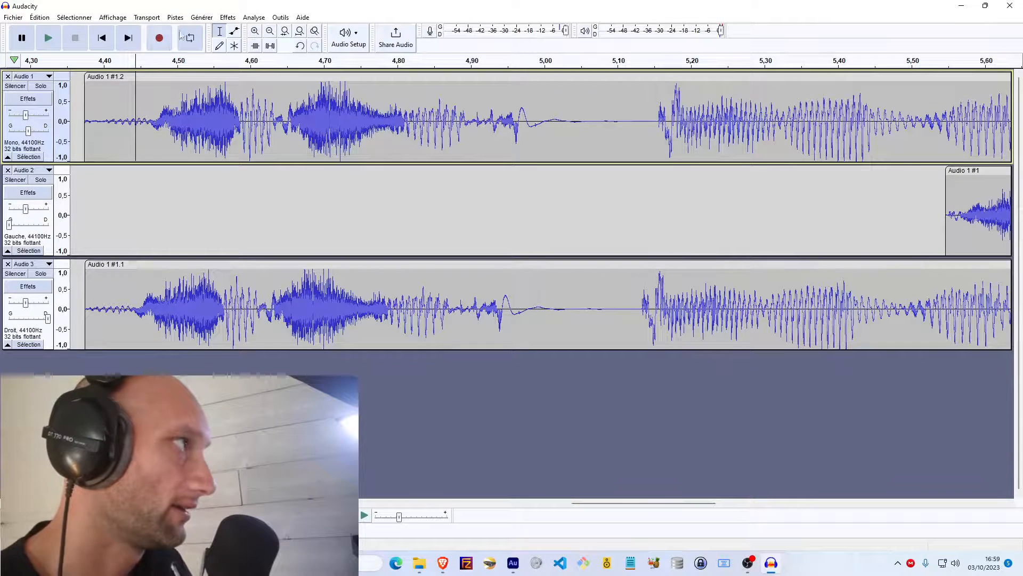
pyautogui.click(258, 34)
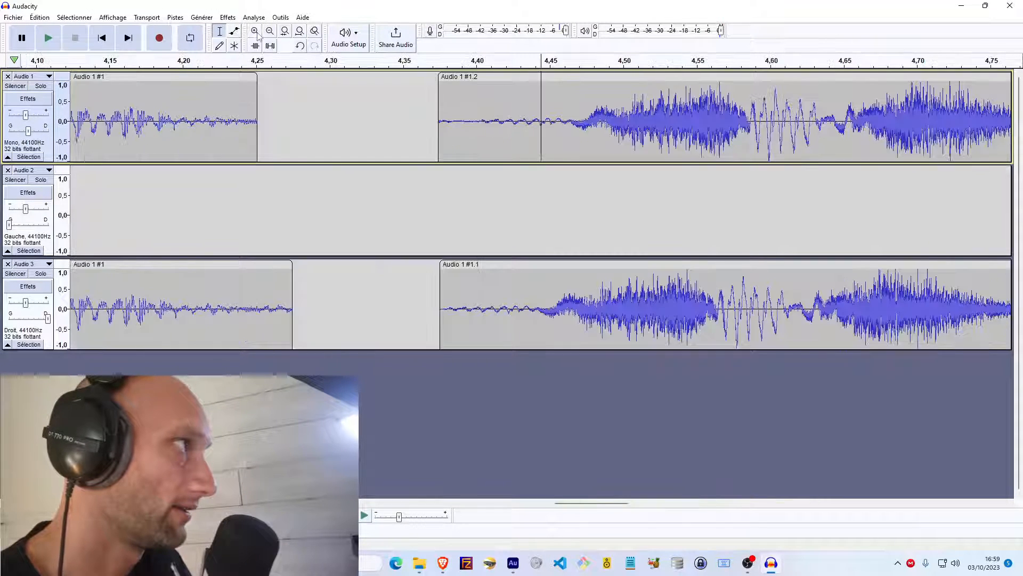
pyautogui.doubleClick(268, 34)
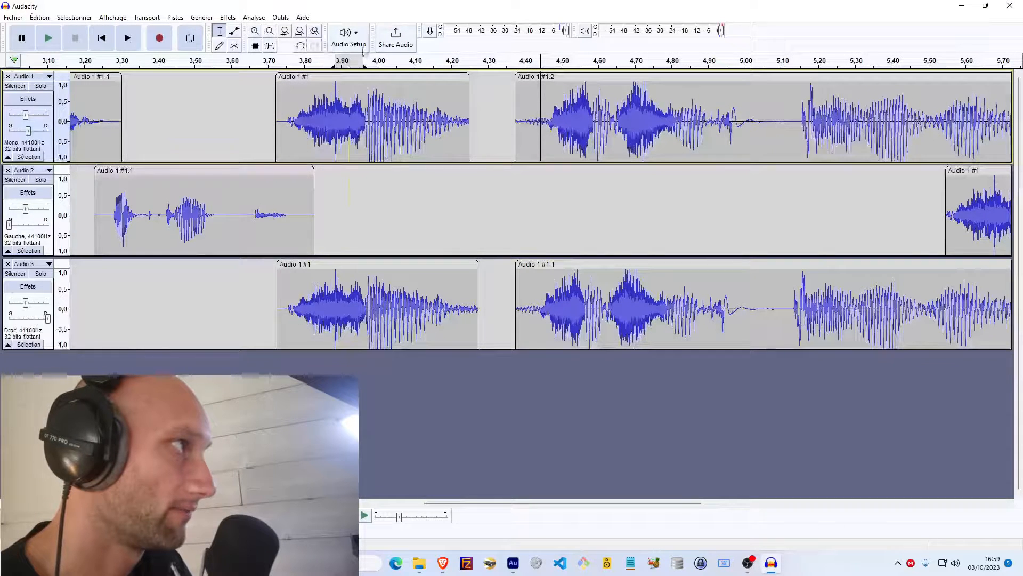
pyautogui.moveTo(454, 503); pyautogui.dragTo(556, 503)
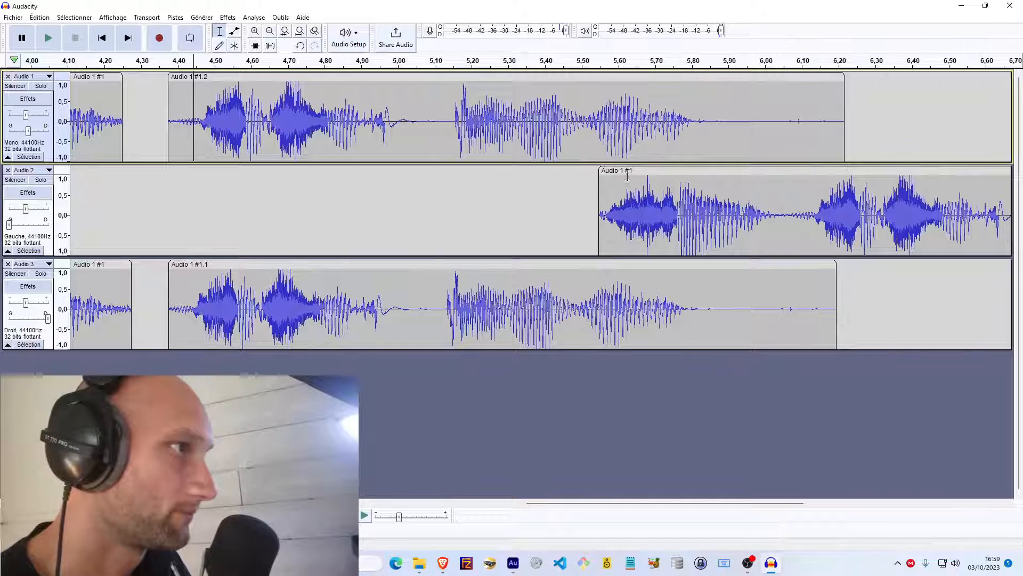
pyautogui.moveTo(627, 176); pyautogui.dragTo(232, 182)
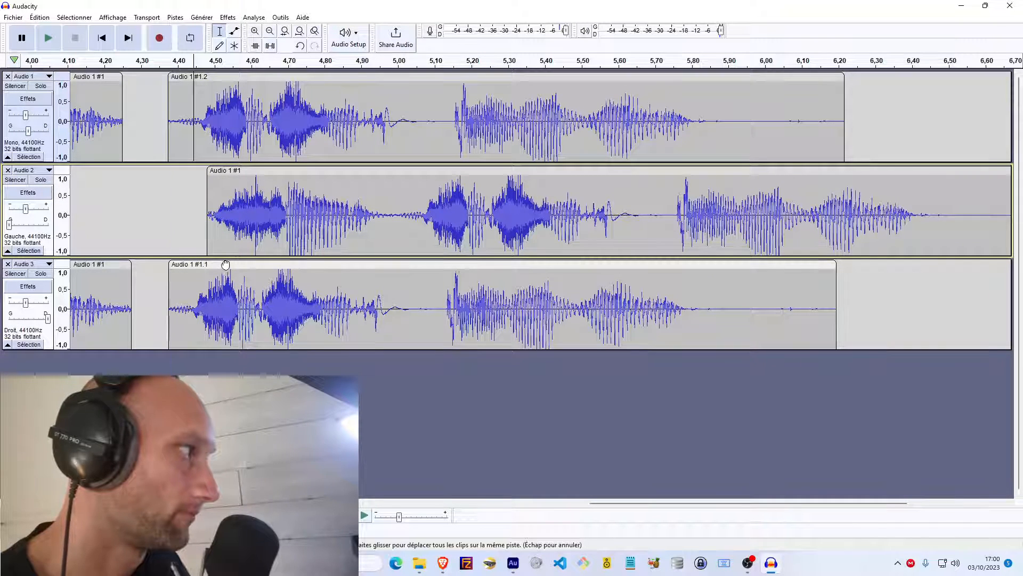
pyautogui.moveTo(225, 265); pyautogui.dragTo(218, 265)
# Step: Play the shifted last clips twice, from about 4.30 s and from about 4.35 s
pyautogui.click(142, 152)
pyautogui.press('space')
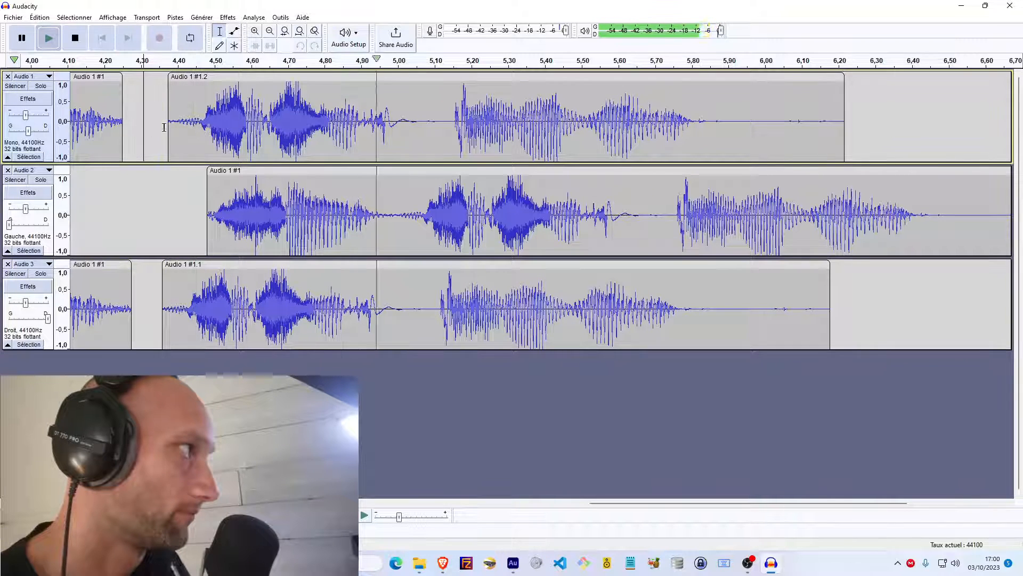
pyautogui.press('space')
pyautogui.press('space')
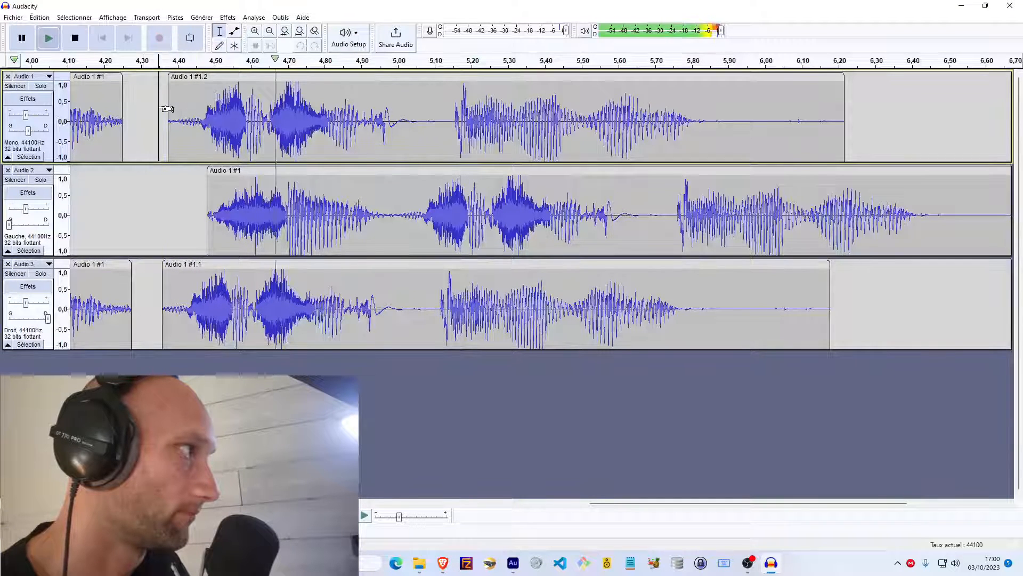
pyautogui.press('space')
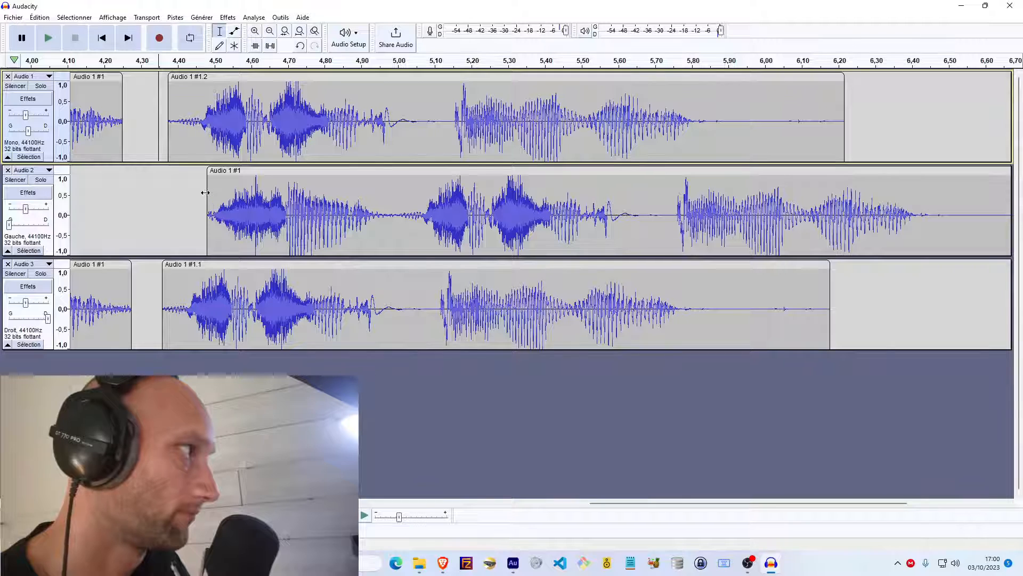
# Step: Trim the first word off Audio 2's last clip and realign the remainder to start at about 4.41 s, checking it by playback
pyautogui.moveTo(205, 192); pyautogui.dragTo(181, 170)
pyautogui.click(144, 158)
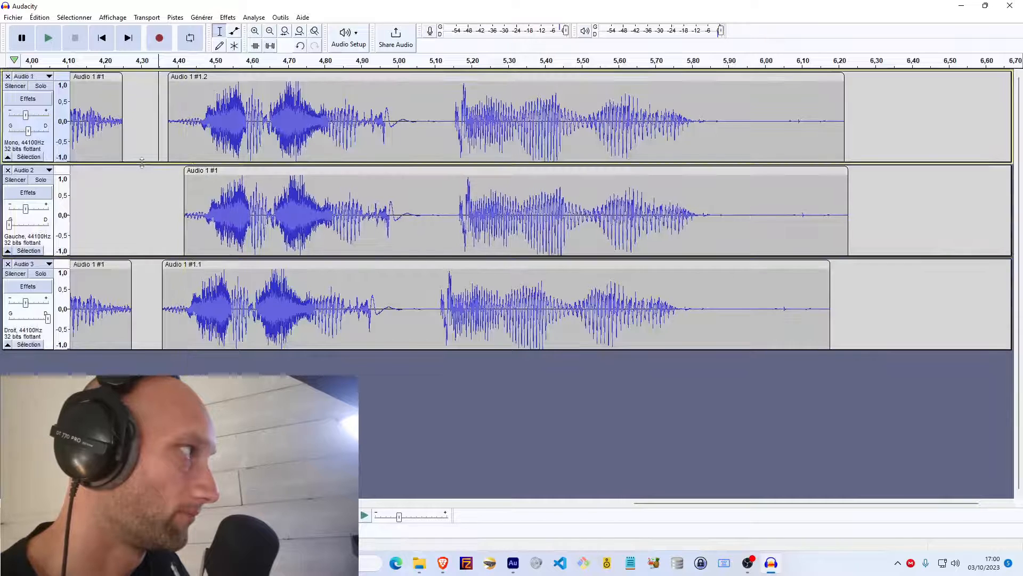
pyautogui.press('space')
pyautogui.click(212, 64)
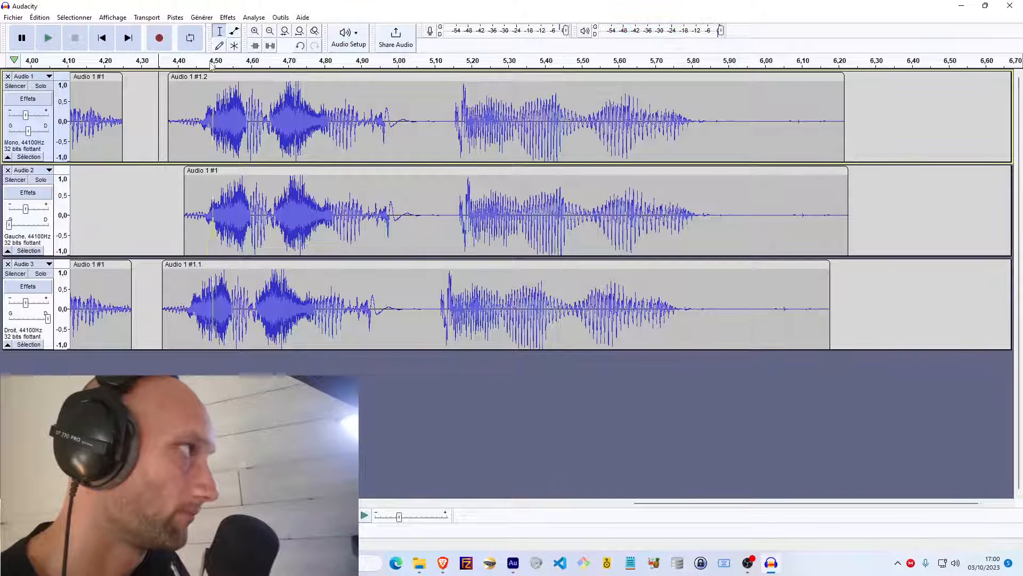
# Step: Try to select Audio 1's and Audio 2's last clips together
pyautogui.click(209, 79)
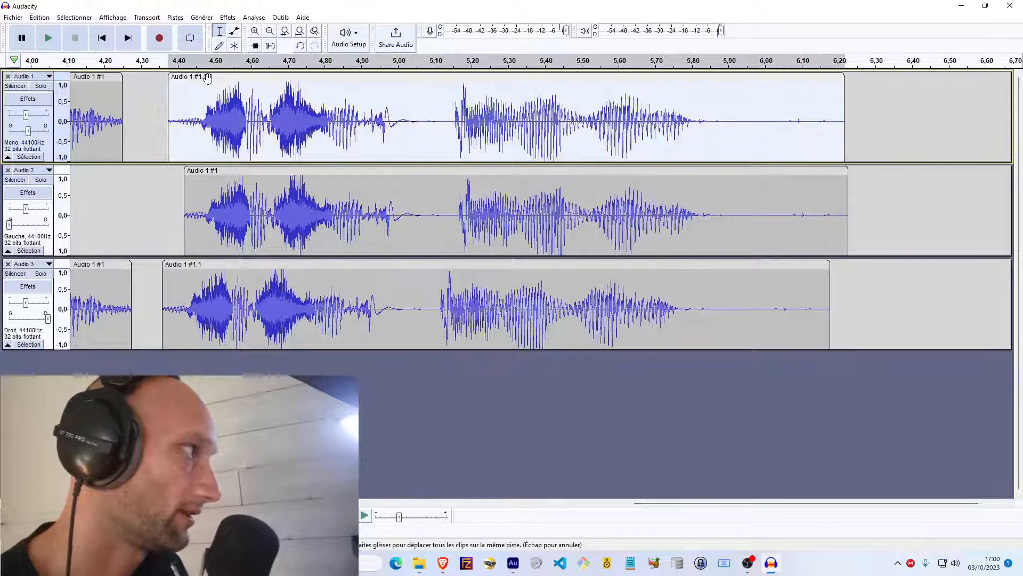
pyautogui.click(229, 170)
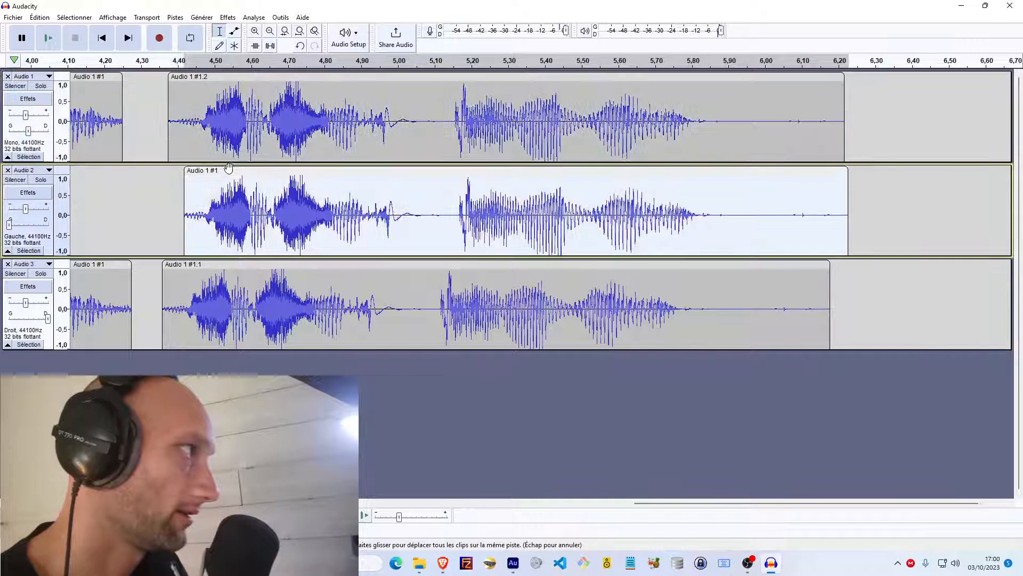
pyautogui.click(221, 77)
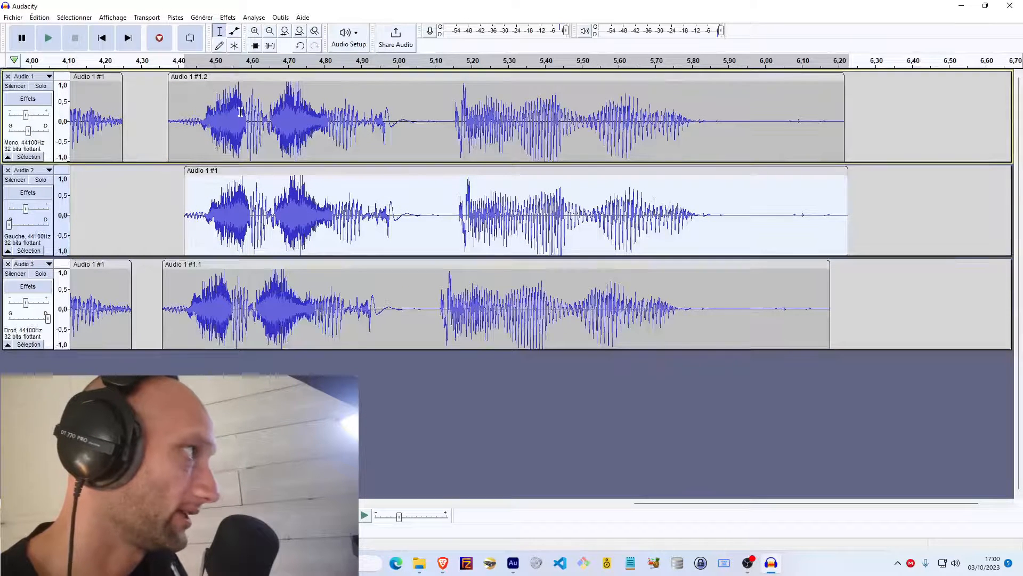
pyautogui.click(221, 77)
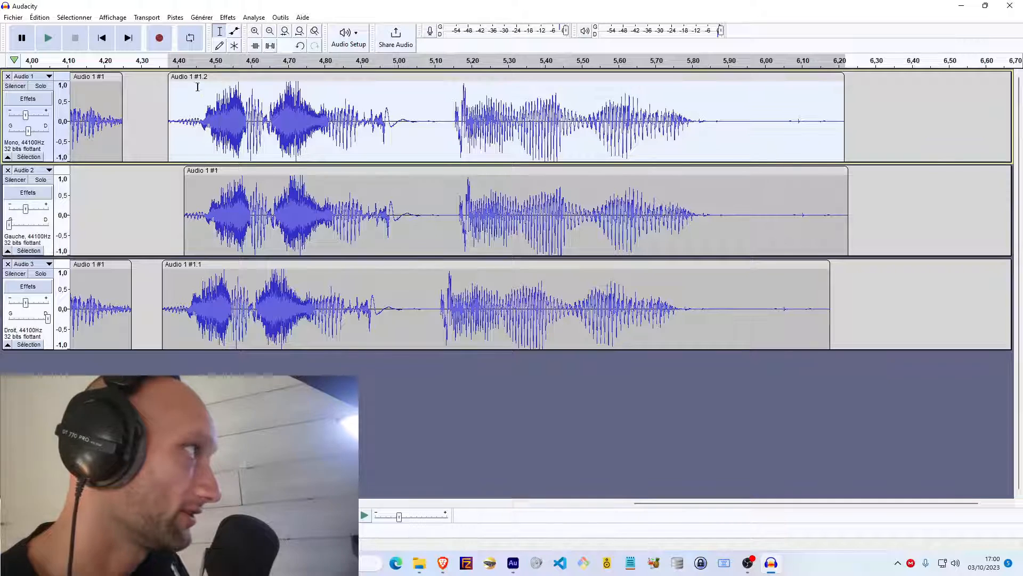
# Step: Move Audio 1's last clip earlier to start at about 4.25 s and Audio 2's last clip to start at about 4.33 s
pyautogui.moveTo(186, 77); pyautogui.dragTo(141, 80)
pyautogui.moveTo(192, 170); pyautogui.dragTo(159, 171)
# Step: Trim the end of Audio 3's preceding clip to about 4.24 s and move its last clip to start at about 4.26 s
pyautogui.moveTo(164, 264); pyautogui.dragTo(122, 266)
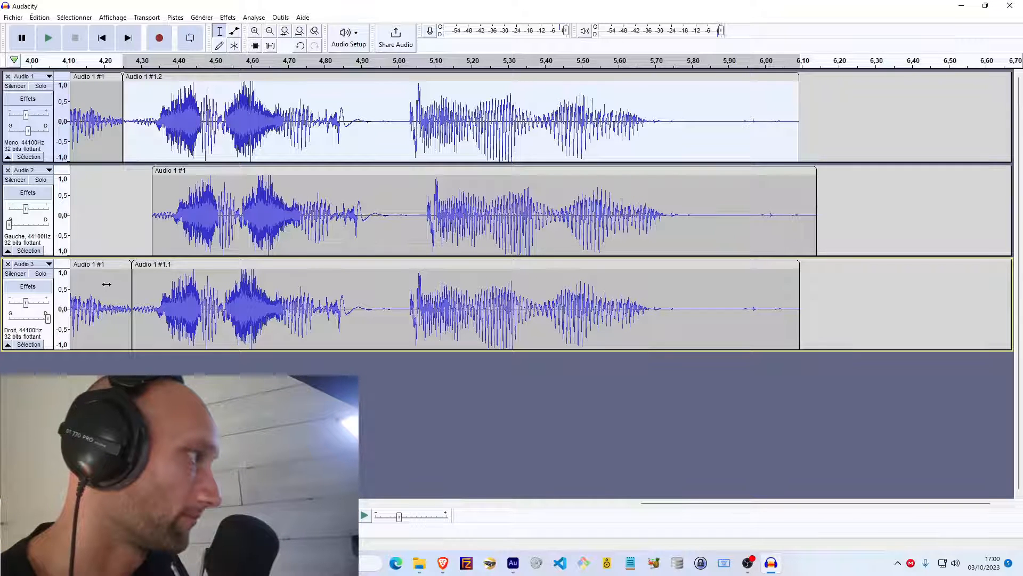
pyautogui.click(119, 285)
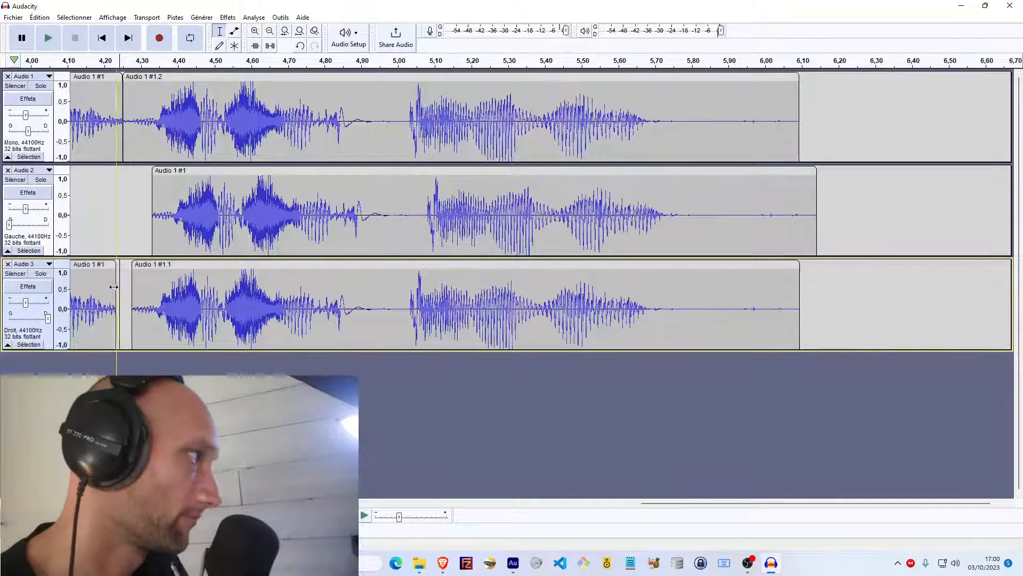
pyautogui.moveTo(119, 286); pyautogui.dragTo(134, 263)
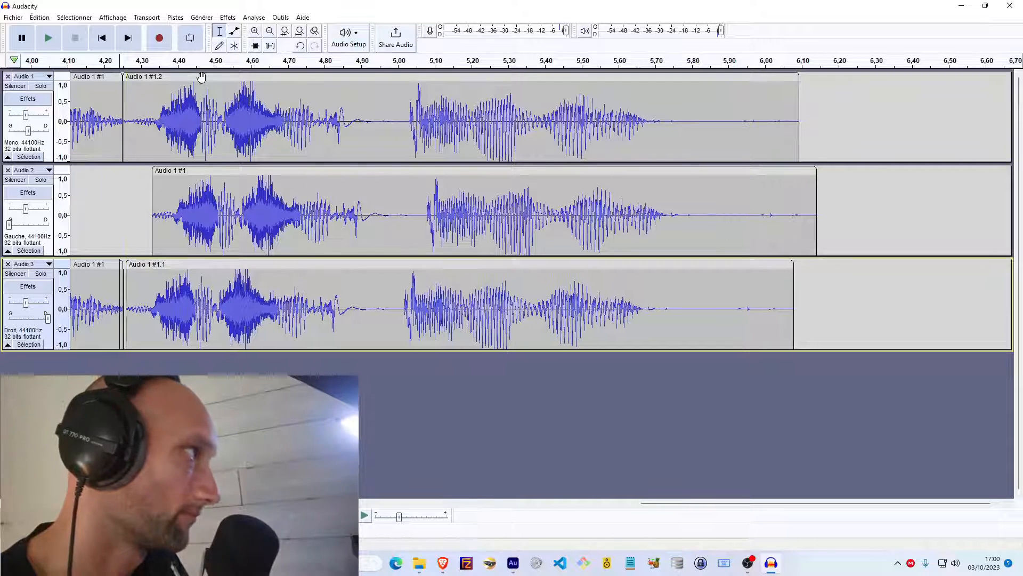
# Step: Play the whole three-track arrangement from just before Audio 1's first clip, at about 2.56 s
pyautogui.click(270, 30)
pyautogui.click(271, 32)
pyautogui.click(282, 128)
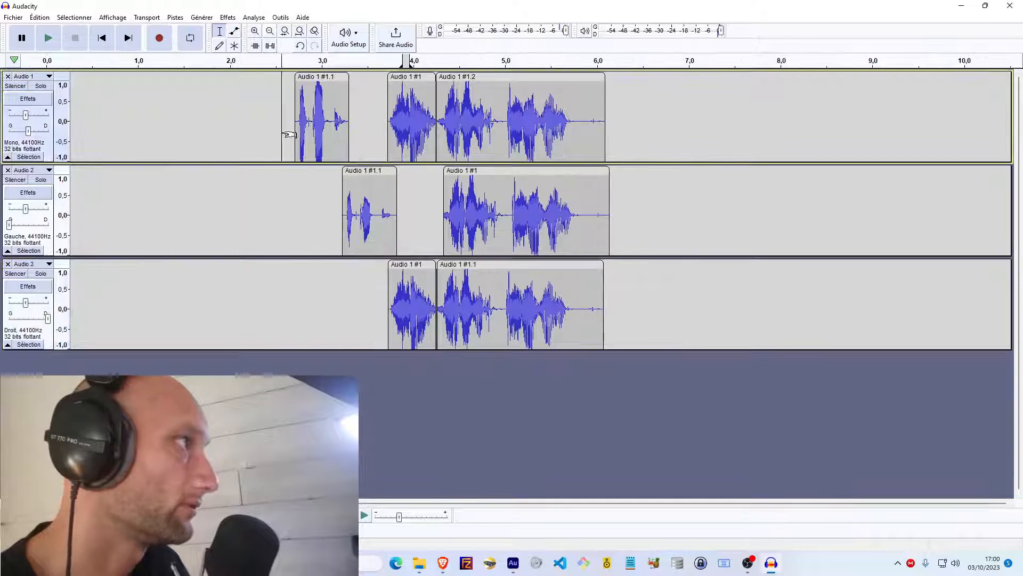
pyautogui.press('space')
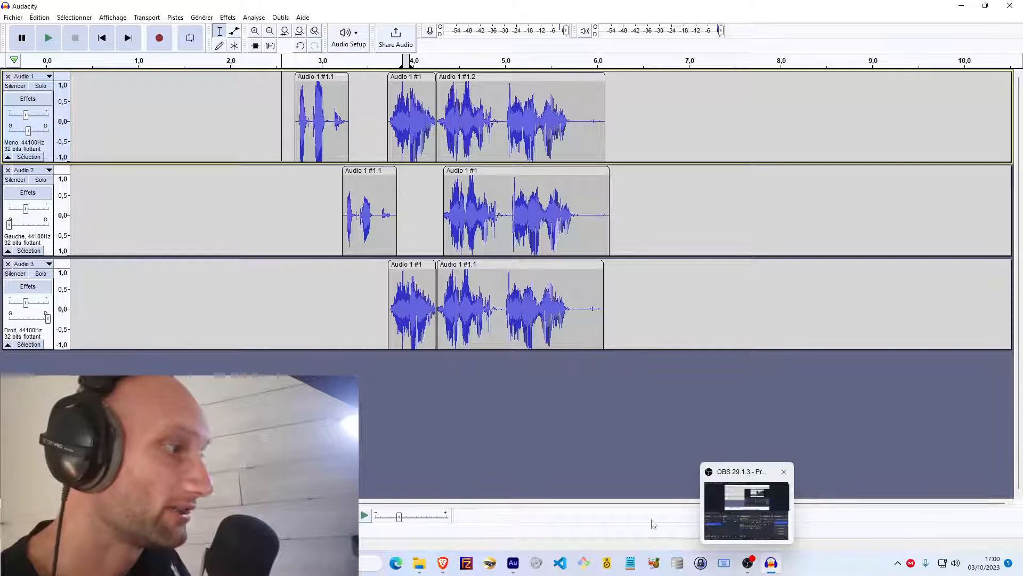
# Step: Switch to Adobe Audition, play the reference session from about 3.69 s to compare, and return to Audacity
pyautogui.click(513, 563)
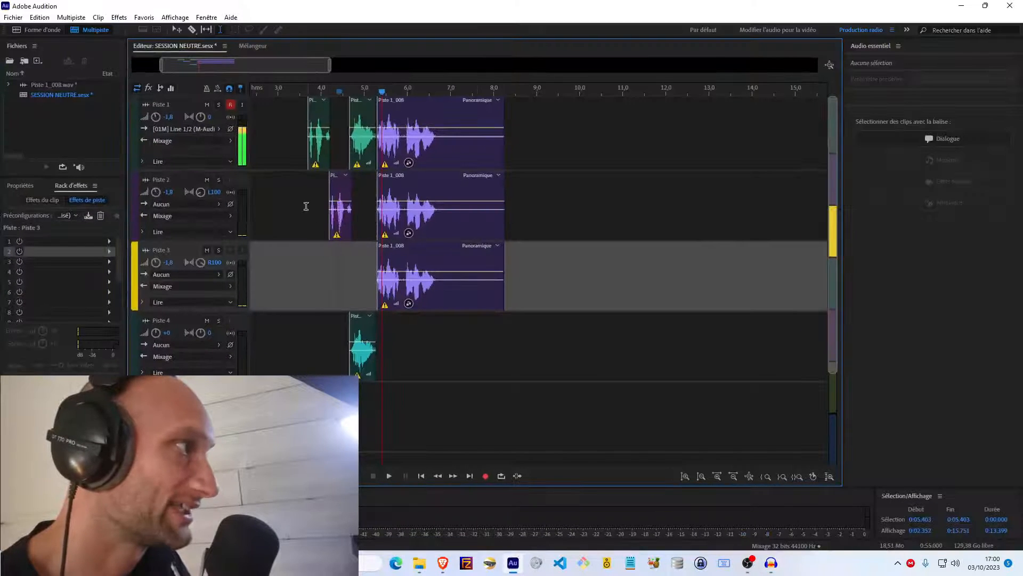
pyautogui.click(306, 206)
pyautogui.press('space')
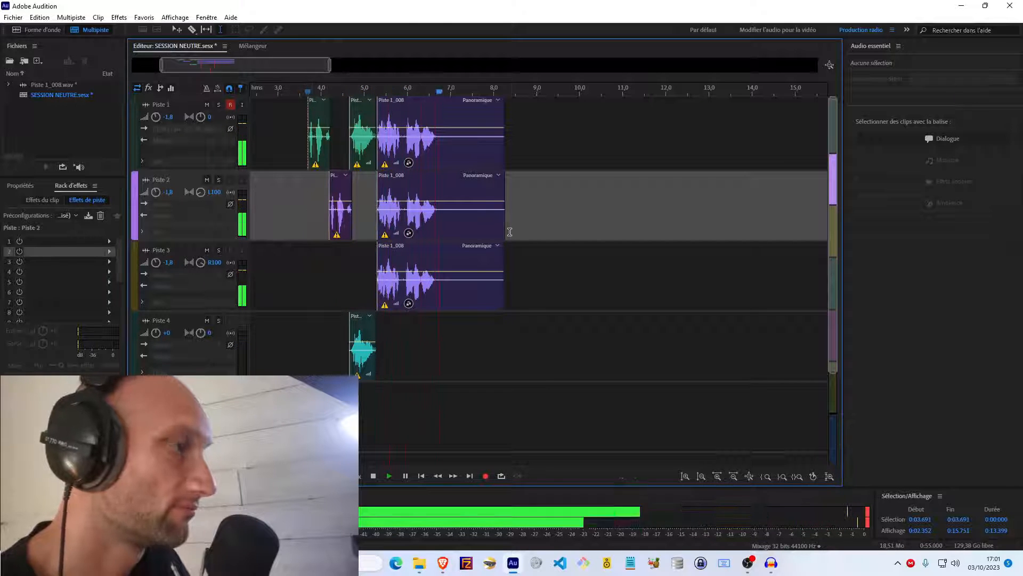
pyautogui.press('space')
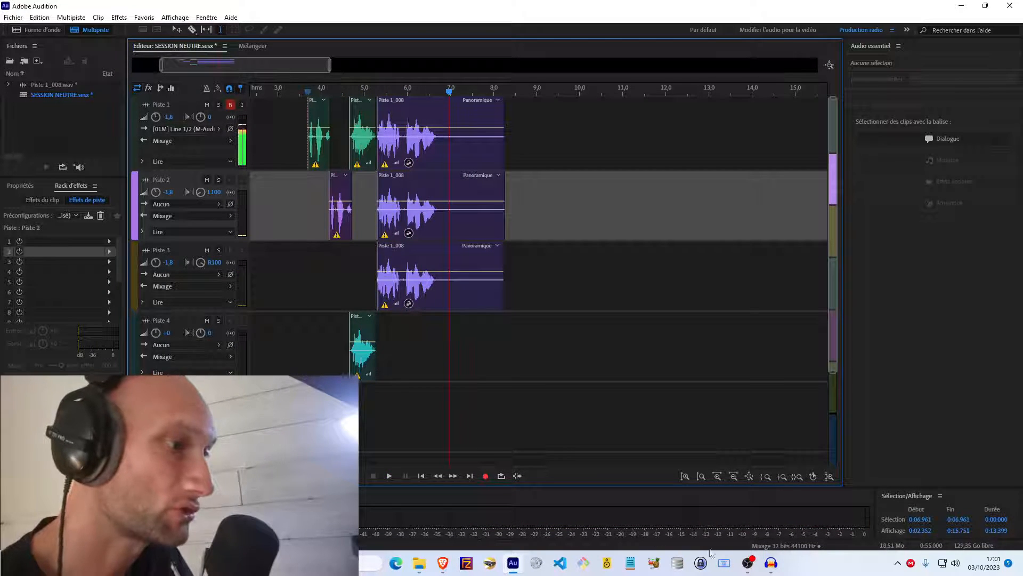
pyautogui.click(772, 563)
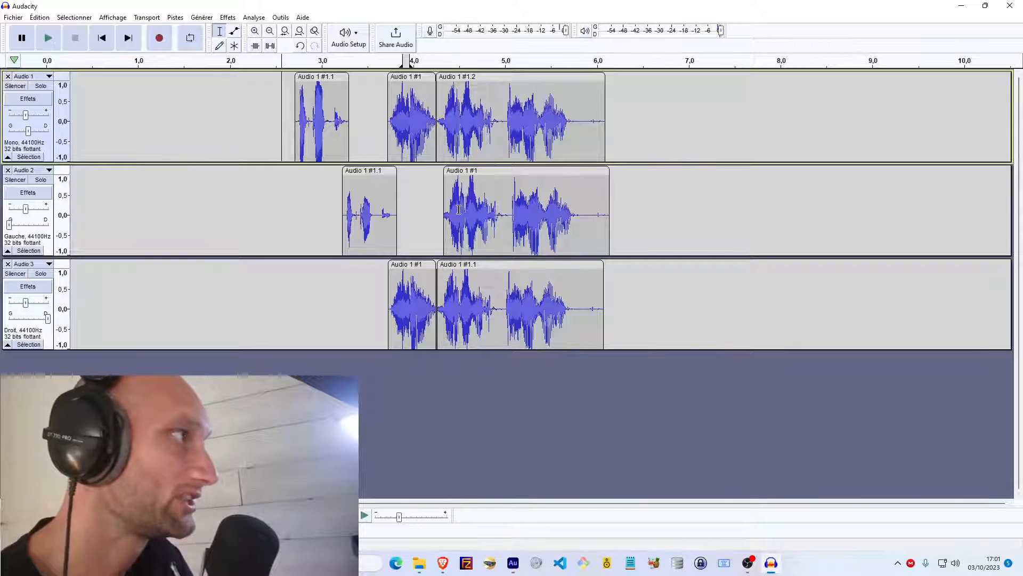